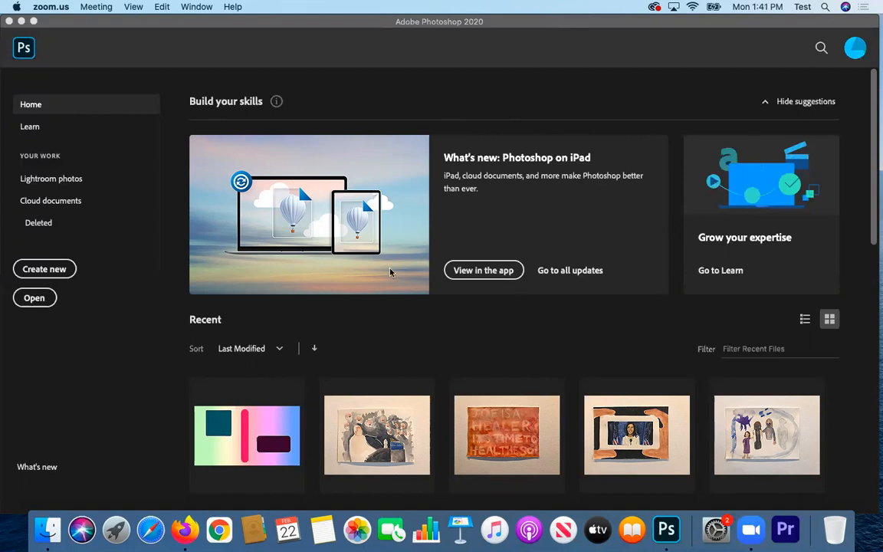
Examine the hands-on and web tutorials offered on the Learn page
click(30, 128)
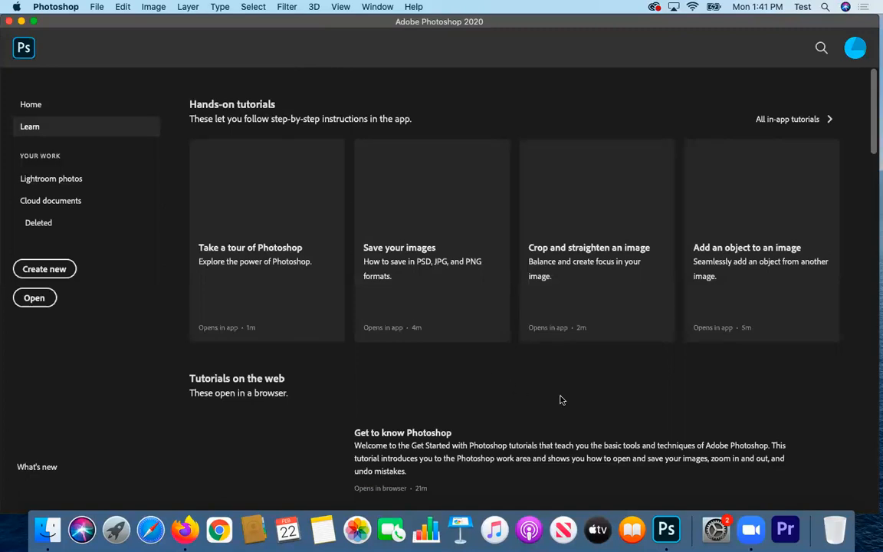
scroll(578, 398, down, 5)
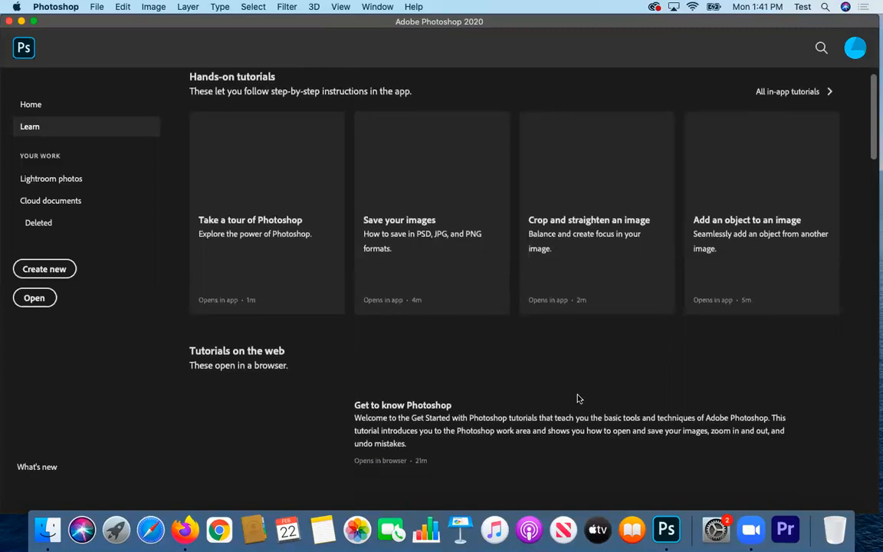
scroll(578, 399, down, 2)
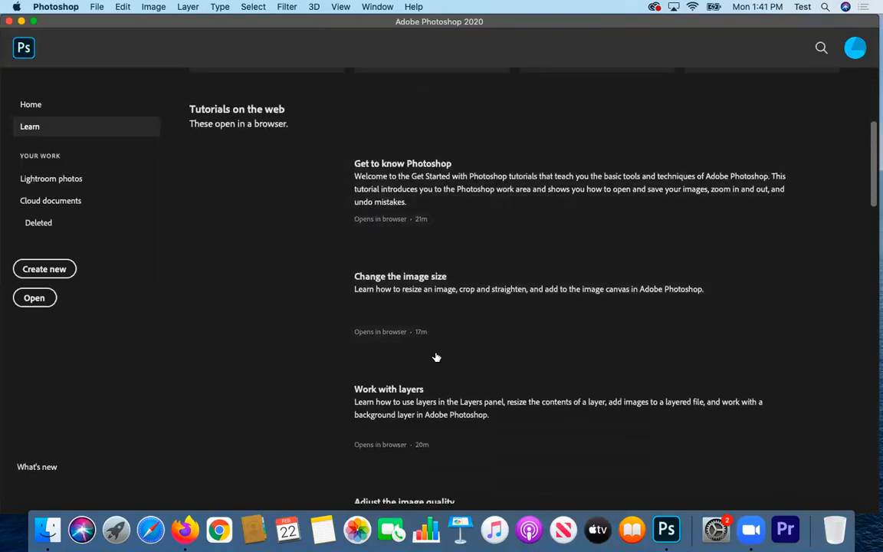
scroll(435, 356, down, 5)
scroll(436, 356, up, 5)
scroll(436, 356, up, 7)
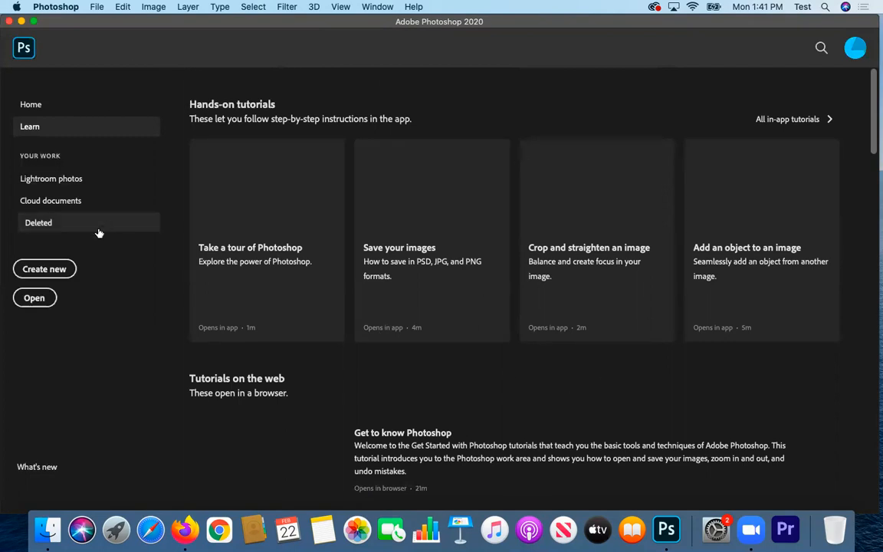
Start a new document and review the recently used document sizes
click(28, 273)
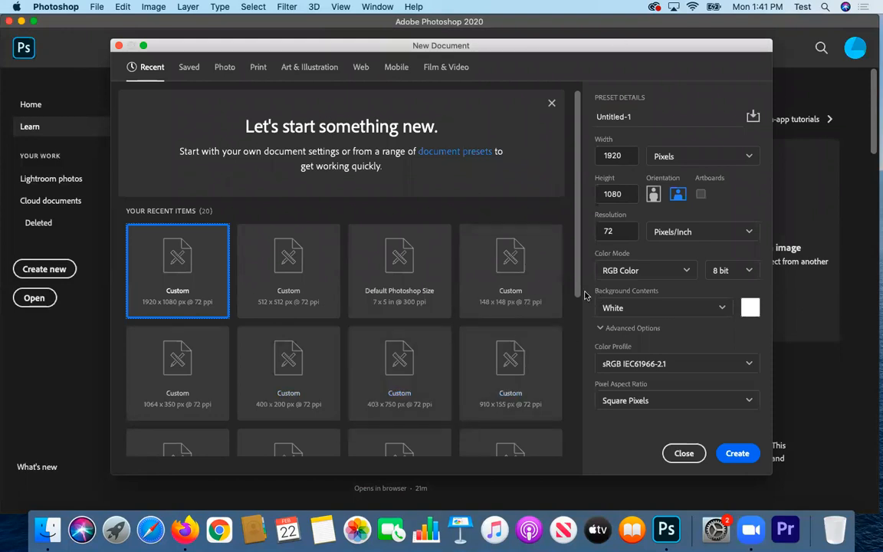
click(613, 155)
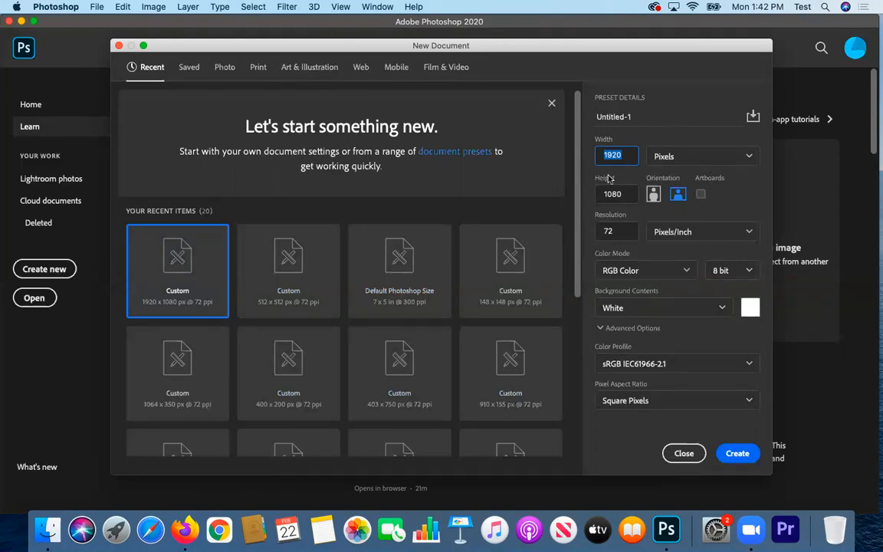
scroll(391, 343, down, 2)
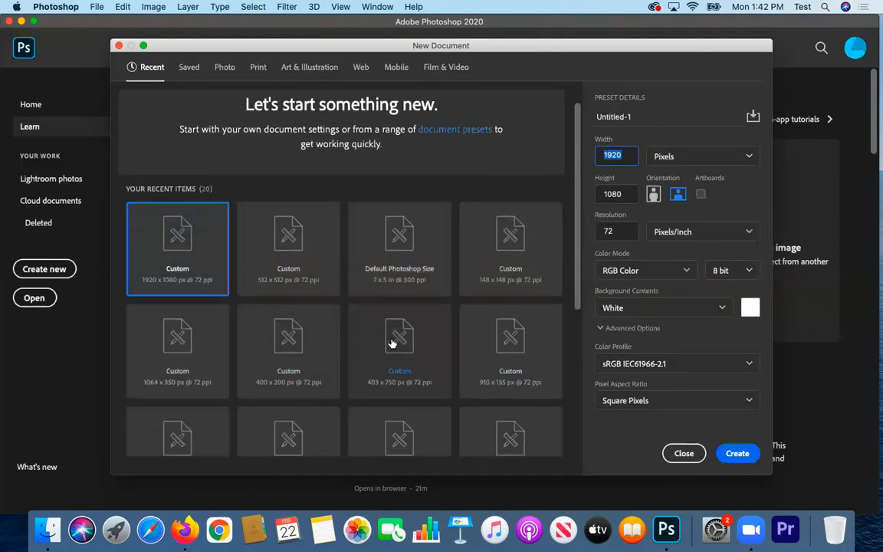
scroll(392, 343, down, 5)
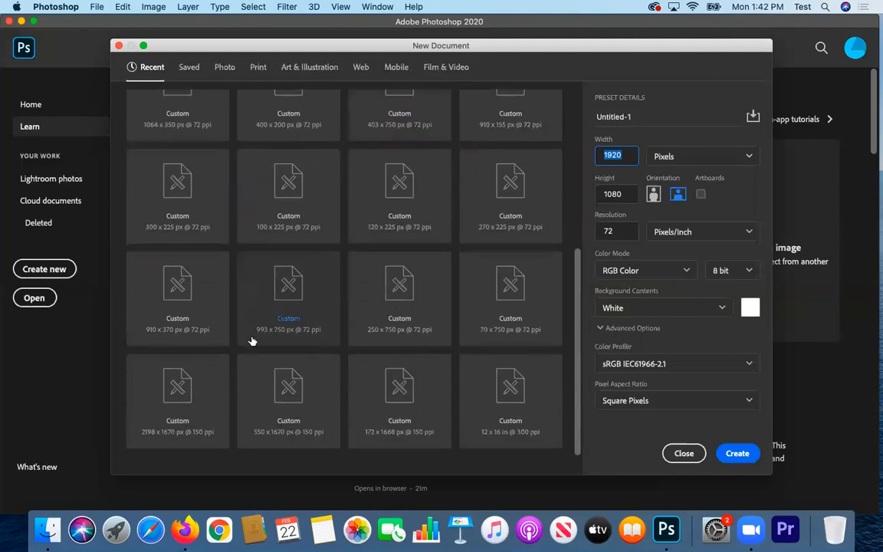
scroll(504, 347, up, 7)
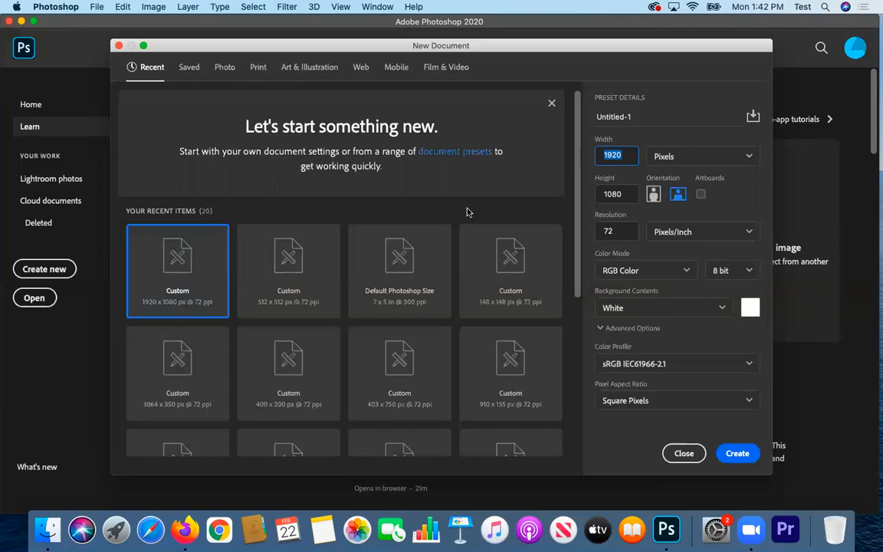
Create a portrait document from the Tabloid print preset, 11 x 17 inches at 300 pixels/inch, in 8 bit RGB Color
click(258, 66)
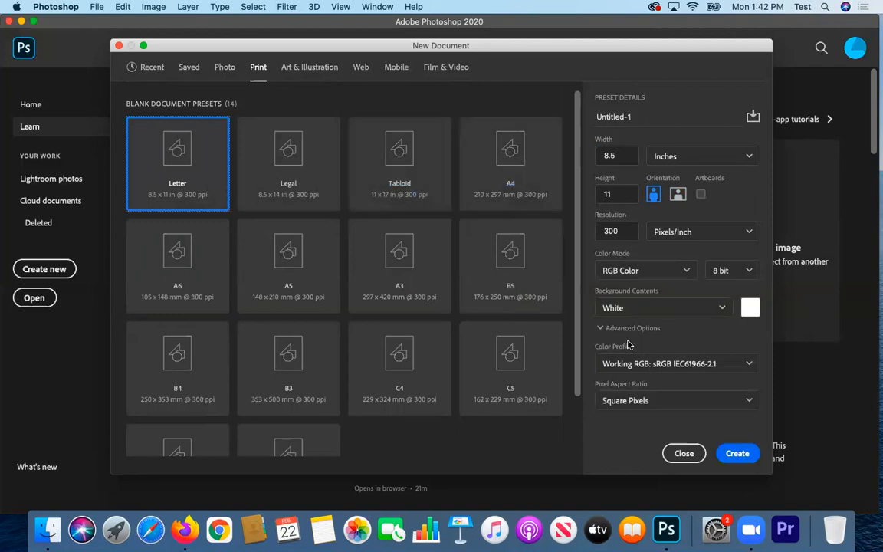
click(429, 161)
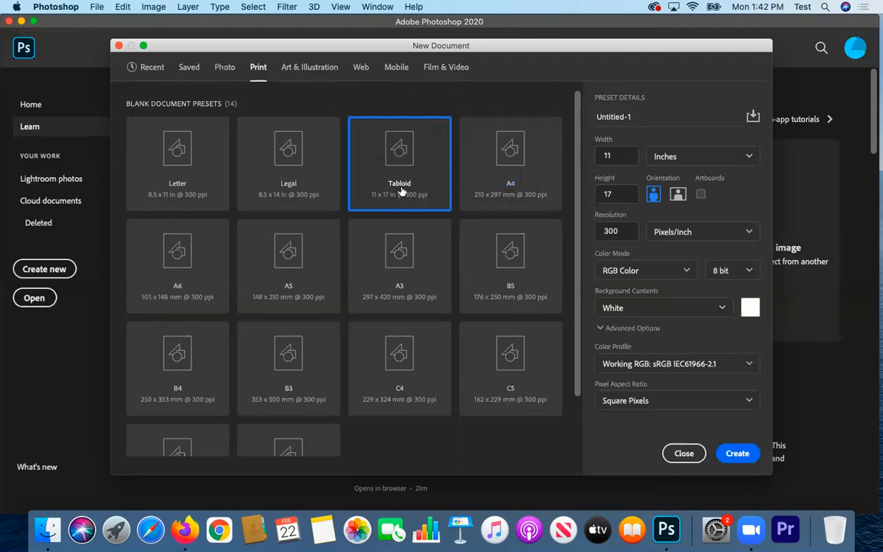
click(677, 193)
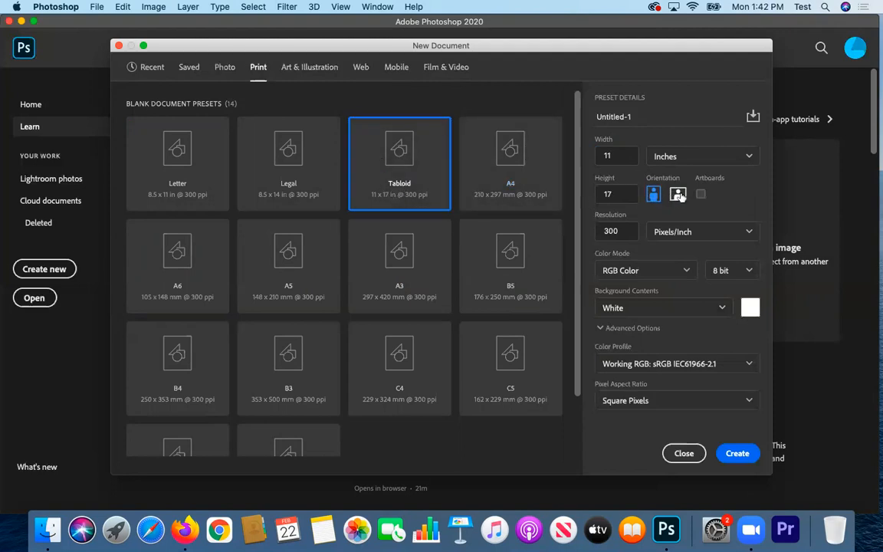
click(654, 195)
click(744, 271)
click(737, 247)
click(736, 453)
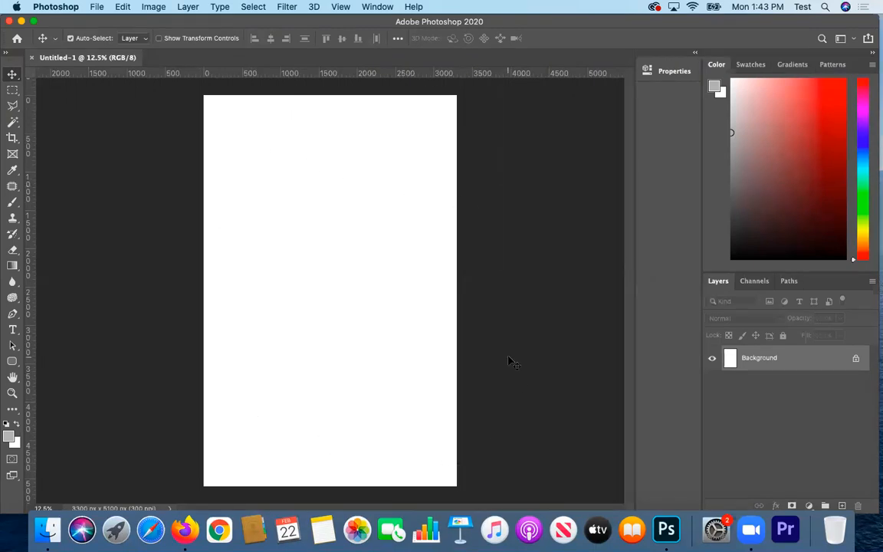
Switch to the Essentials (Default) workspace and dismiss the tip about reusing elements across files
click(382, 7)
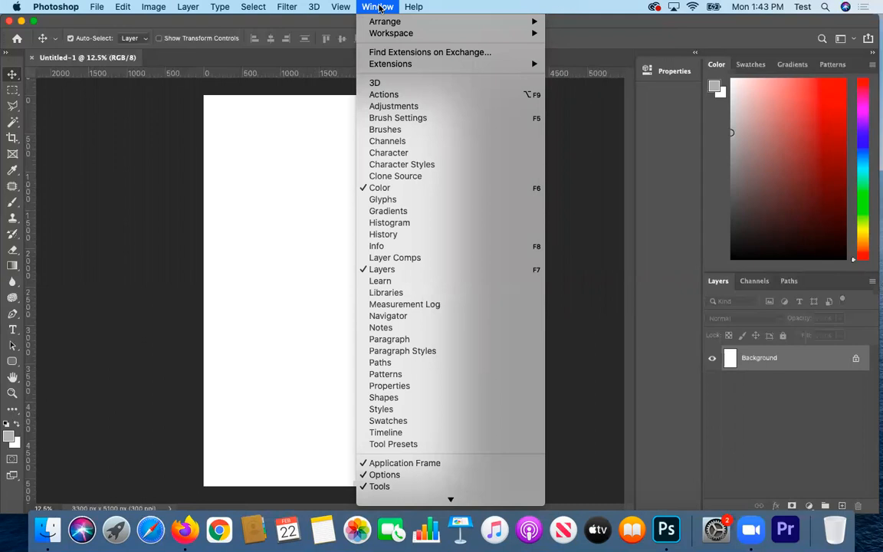
mouse_move(388, 32)
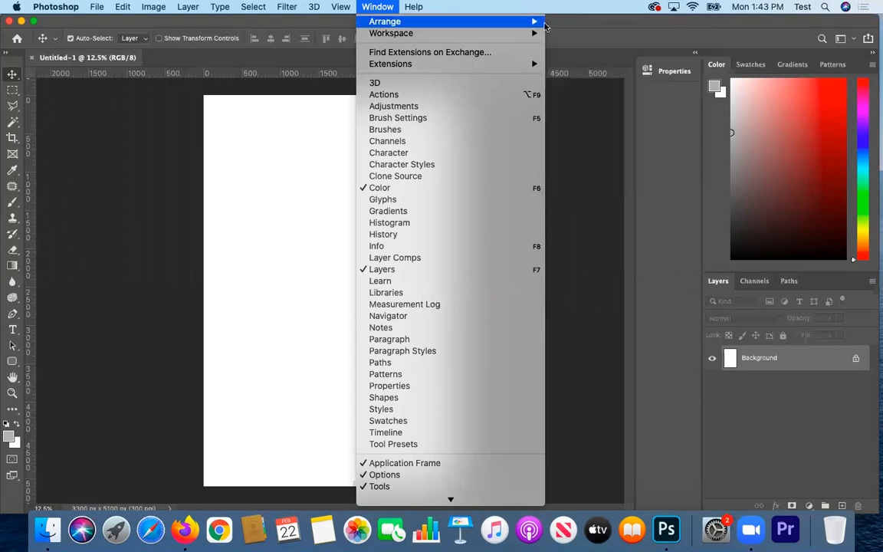
click(568, 34)
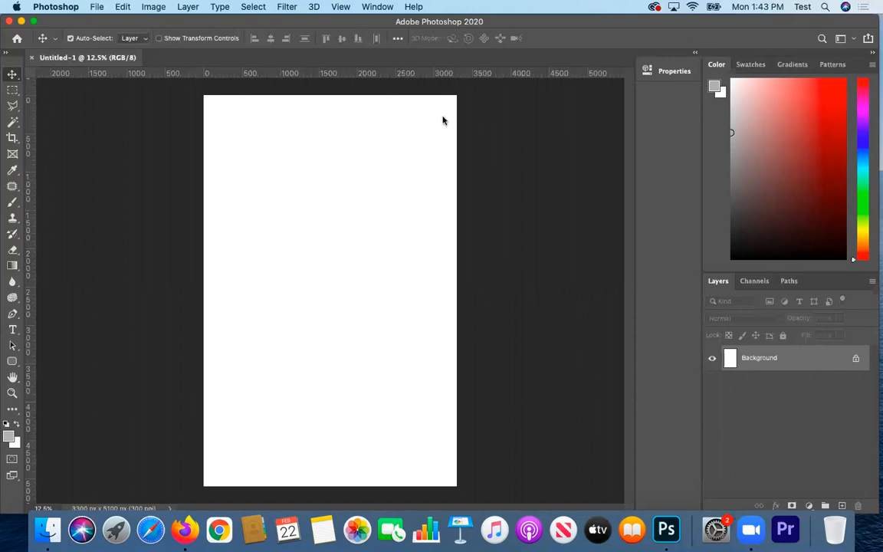
click(378, 6)
mouse_move(459, 33)
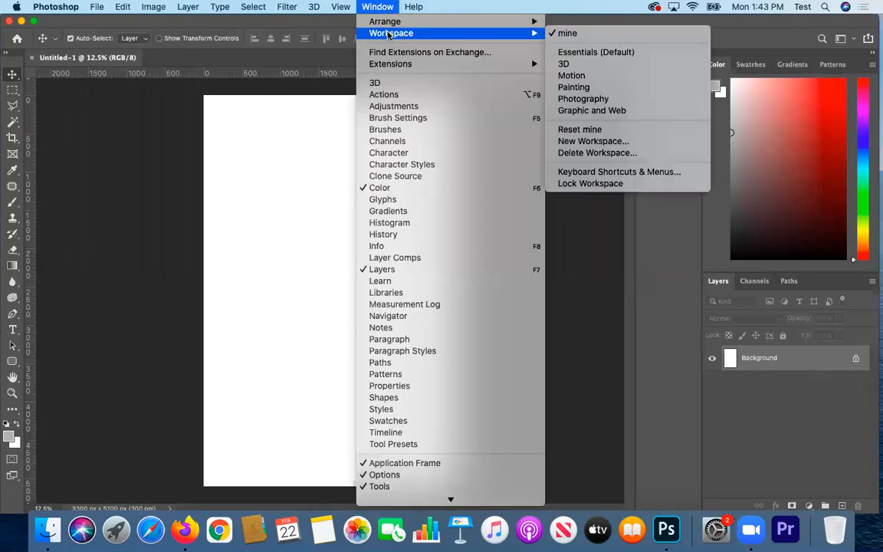
click(648, 52)
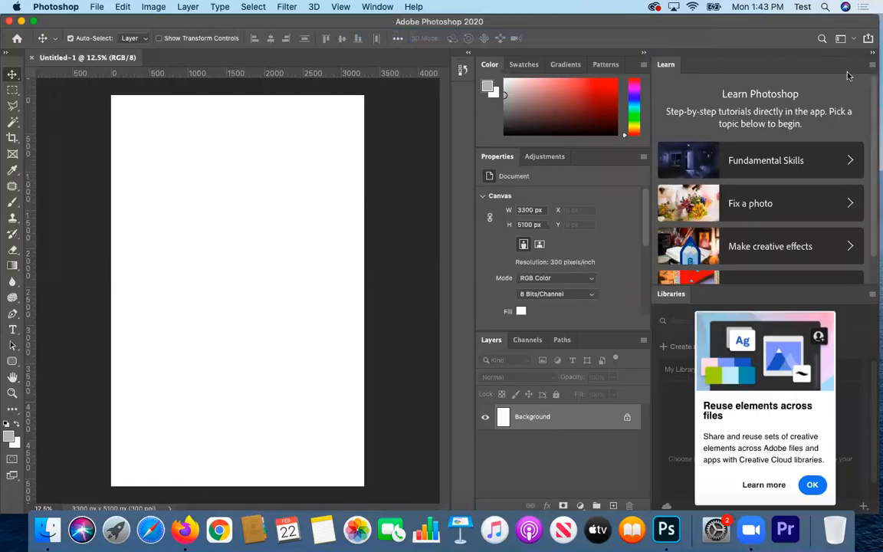
click(811, 484)
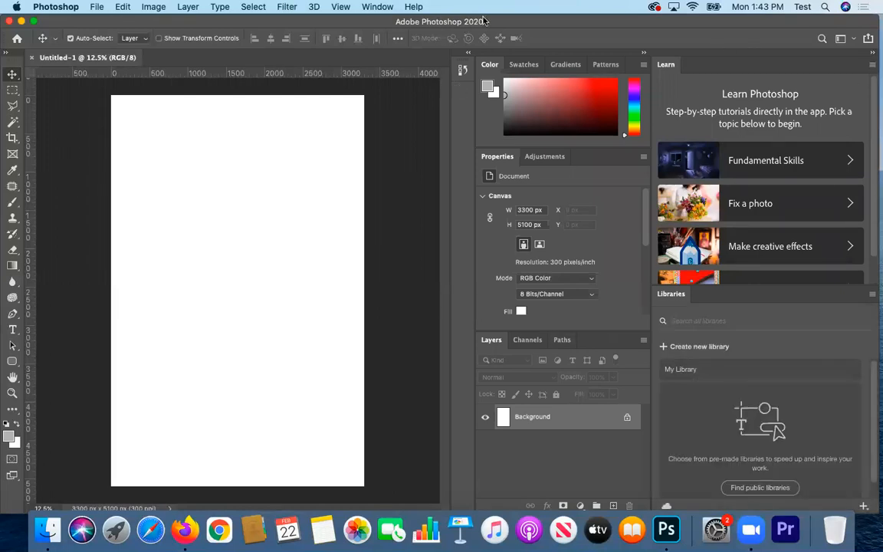
Try the Photography workspace with a taller Layers panel, and return to the Essentials (Default) workspace
click(377, 7)
mouse_move(383, 34)
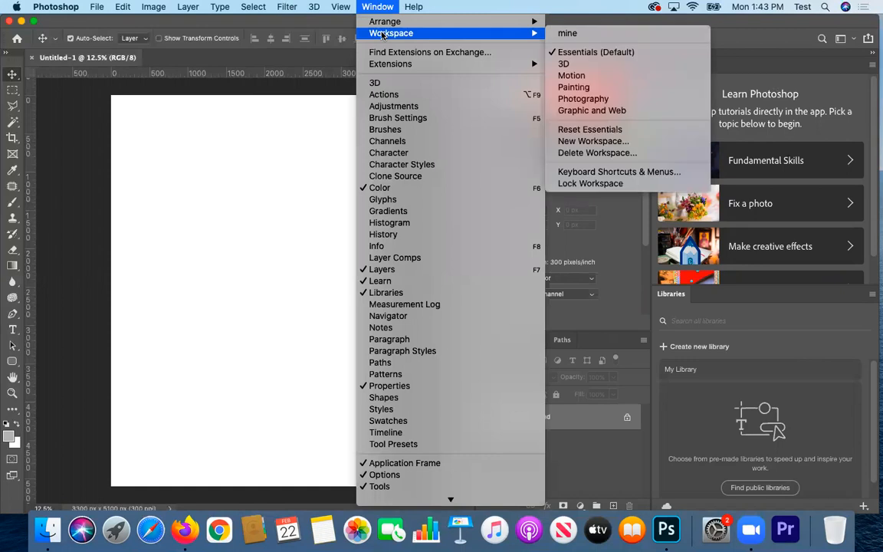
click(609, 98)
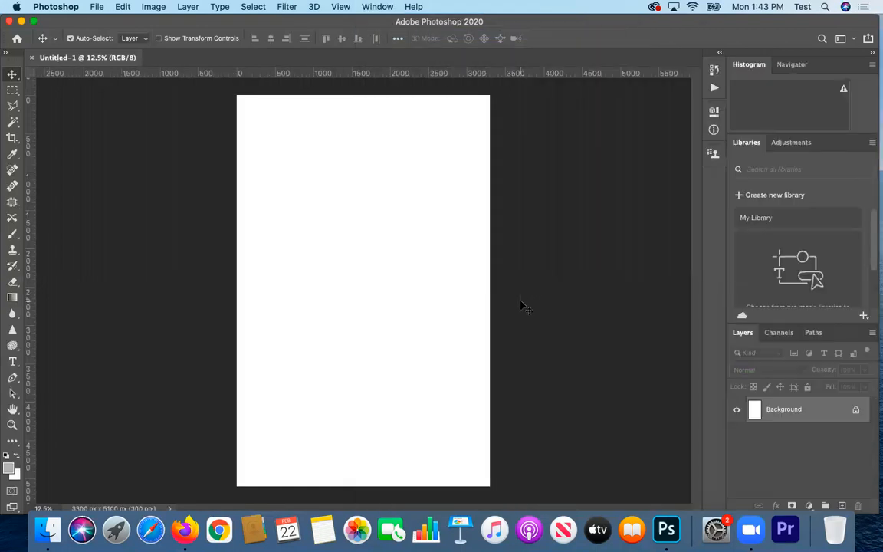
drag(823, 323, 818, 291)
click(366, 6)
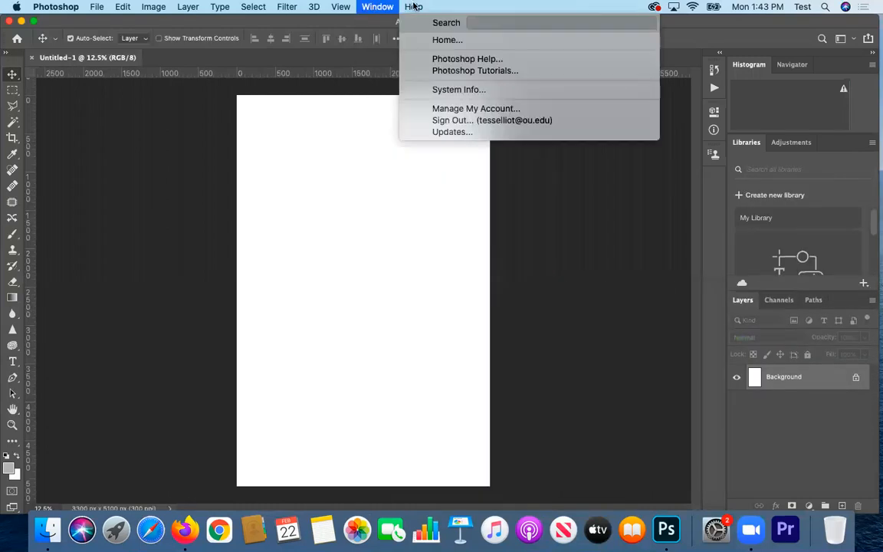
mouse_move(383, 36)
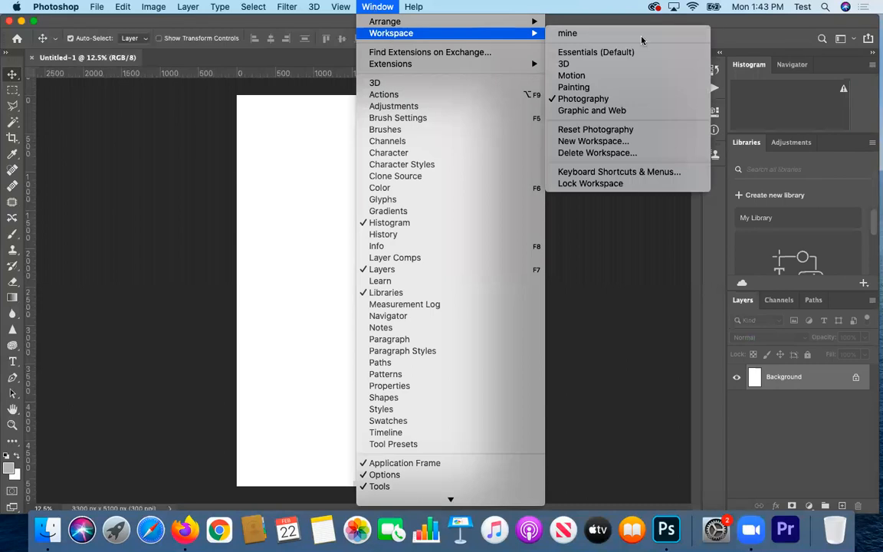
click(613, 52)
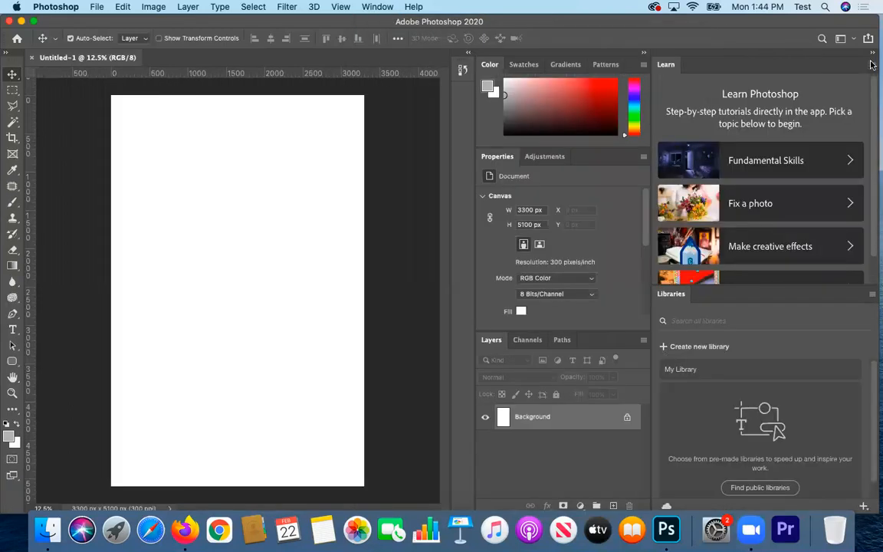
Close the Learn and Libraries panel groups to free up space around the canvas
click(872, 57)
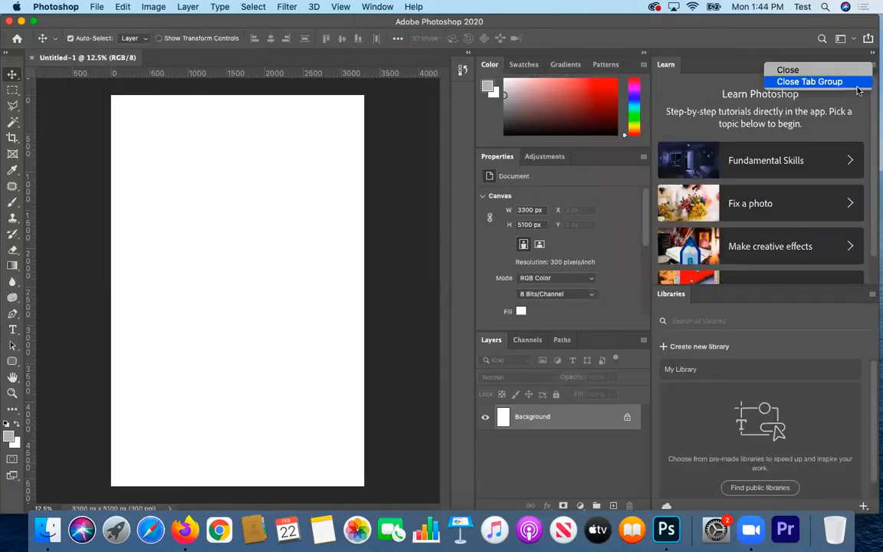
click(776, 80)
click(872, 65)
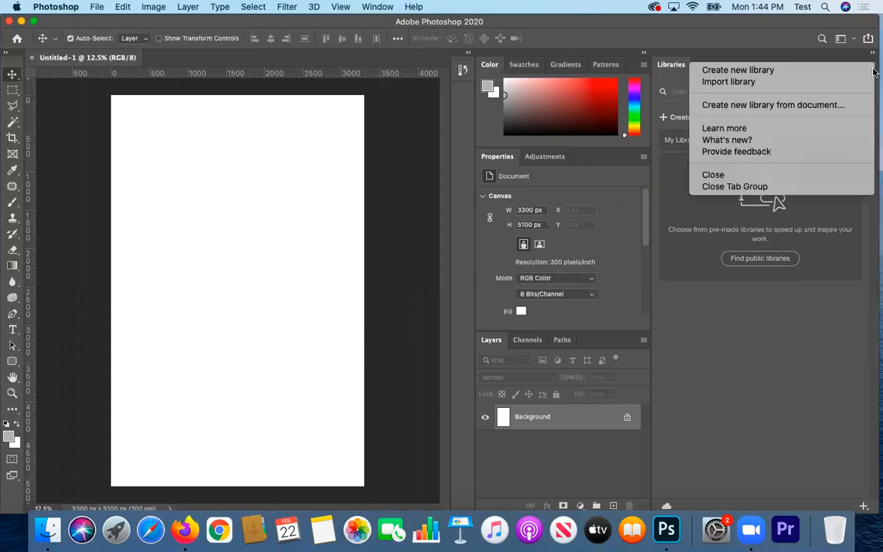
click(834, 189)
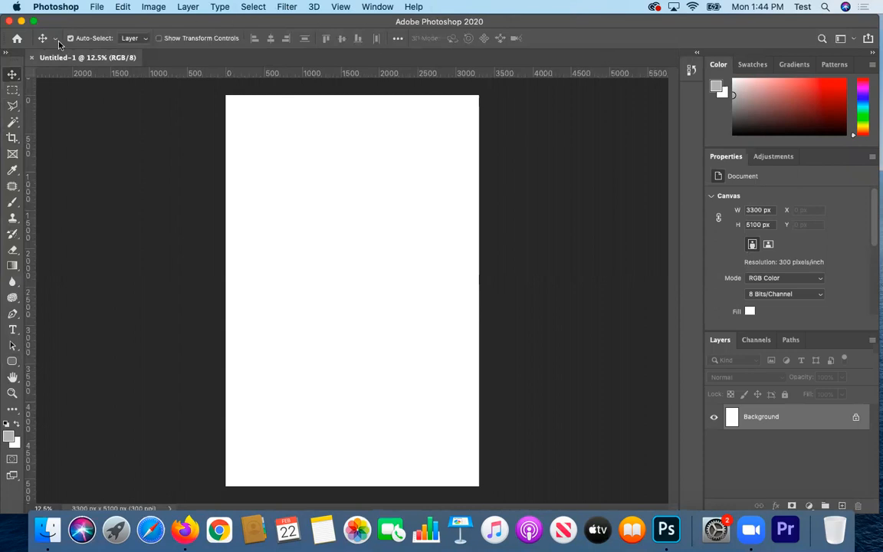
Examine the Rectangular Marquee tool's options and the tools grouped with the Gradient Tool
click(12, 91)
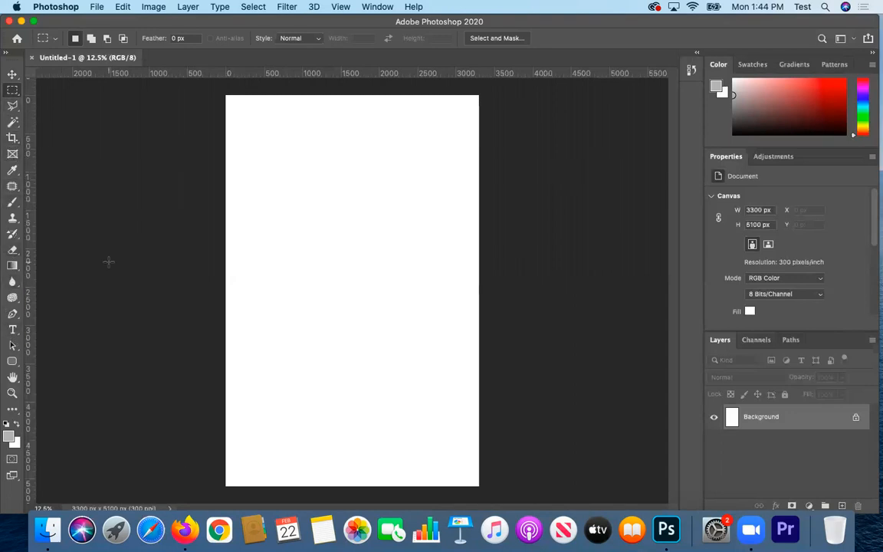
click(14, 267)
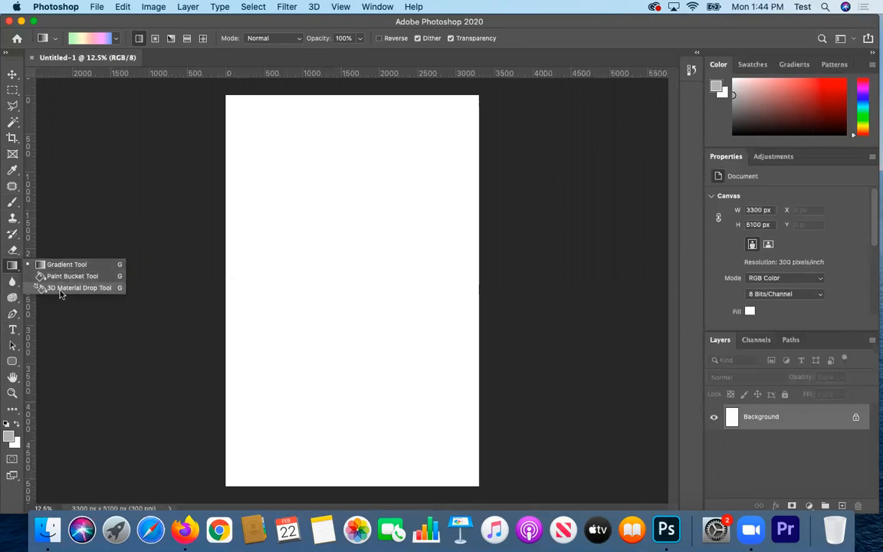
click(82, 217)
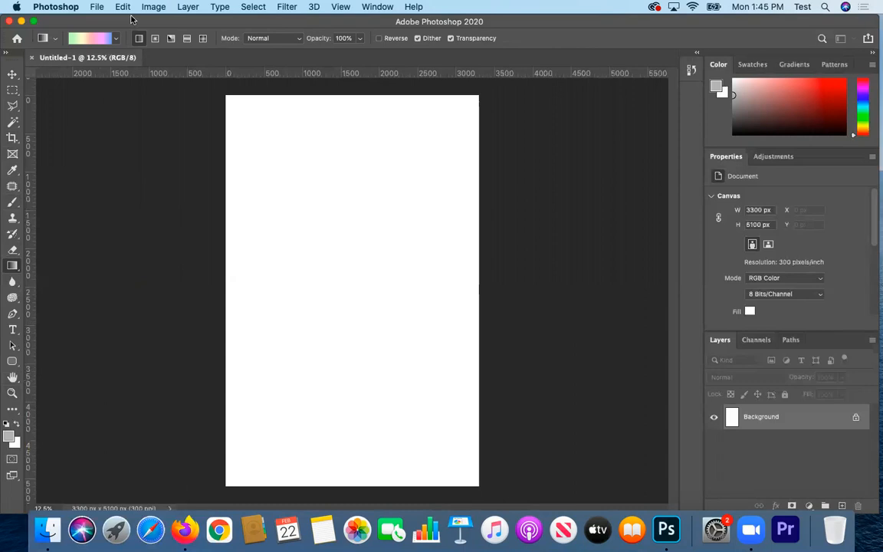
Set the foreground color to a strong blue, about #2761c7
click(6, 424)
click(822, 89)
click(842, 86)
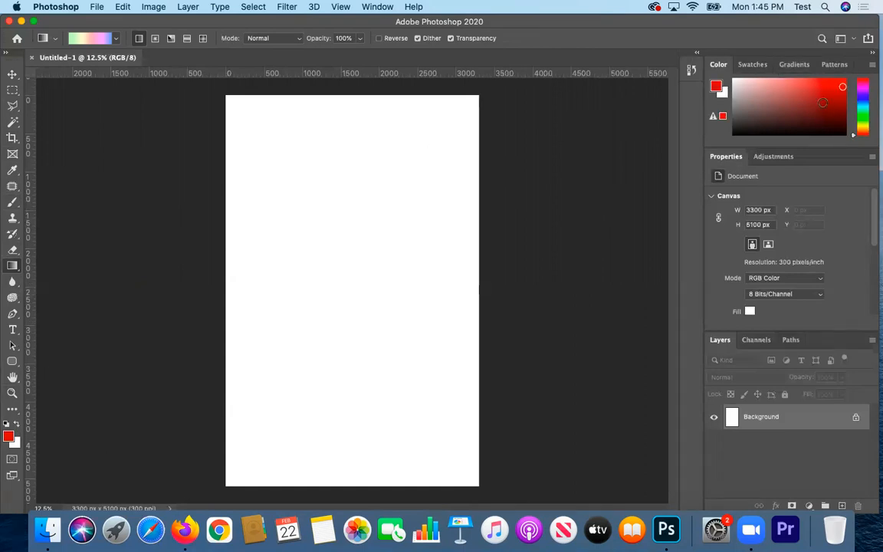
click(798, 112)
click(863, 100)
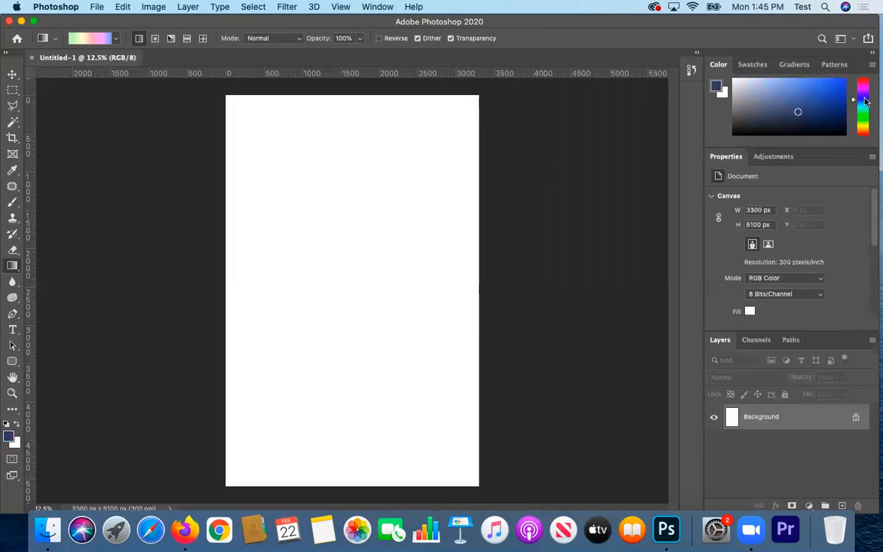
click(824, 90)
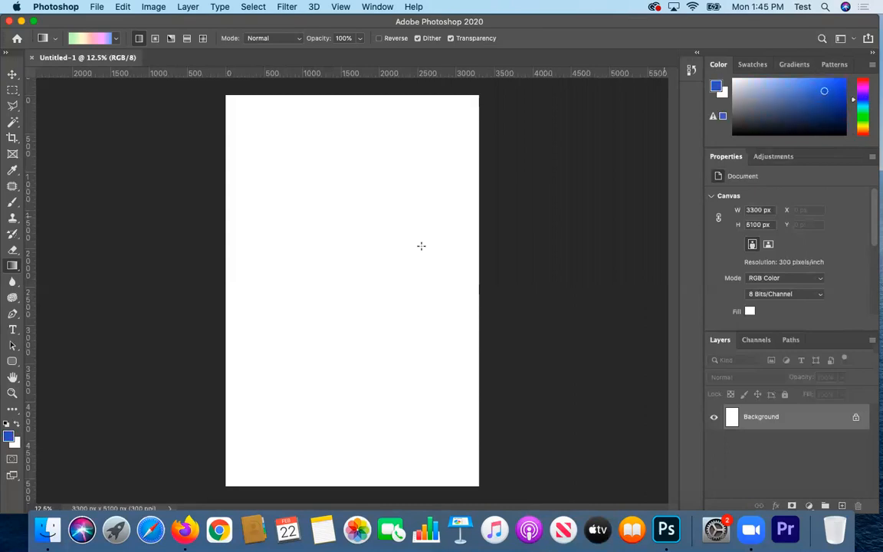
Swap the foreground and background colors, and set the background color to the yellow-green #ccec27
click(18, 424)
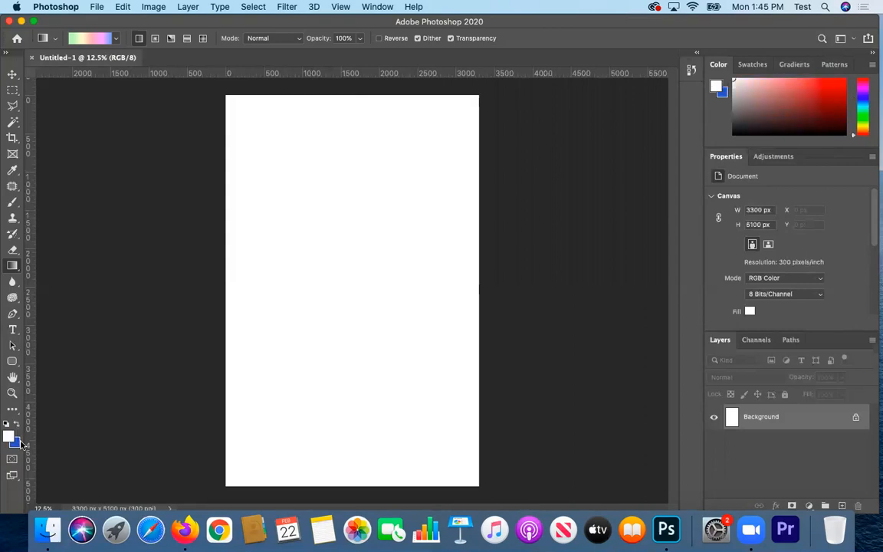
click(13, 442)
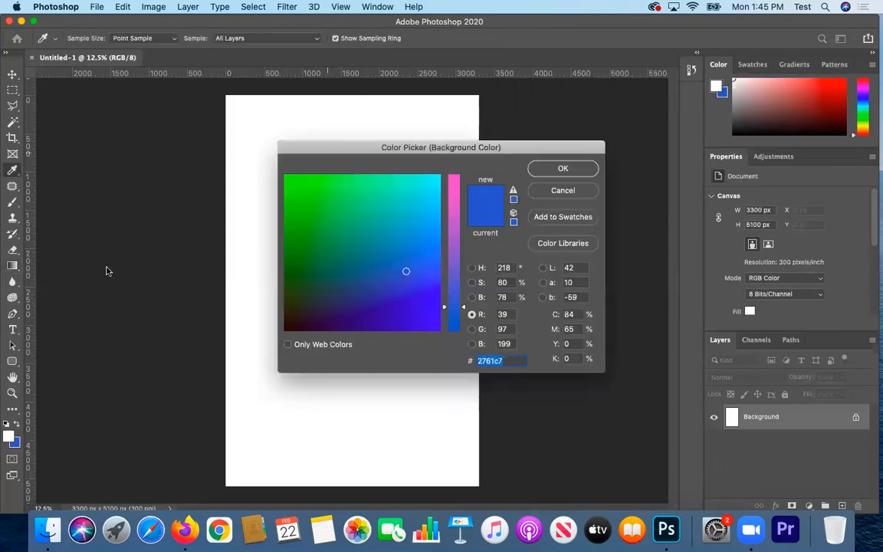
click(9, 436)
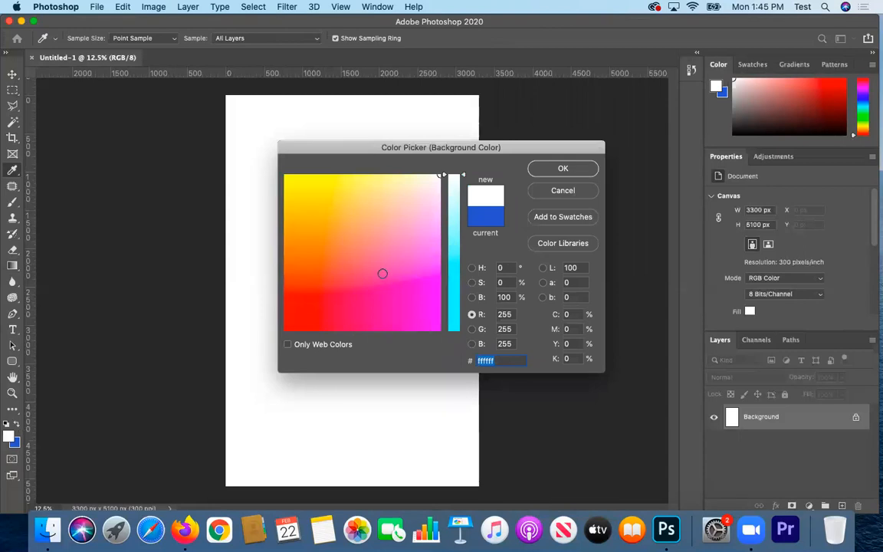
click(317, 256)
click(342, 303)
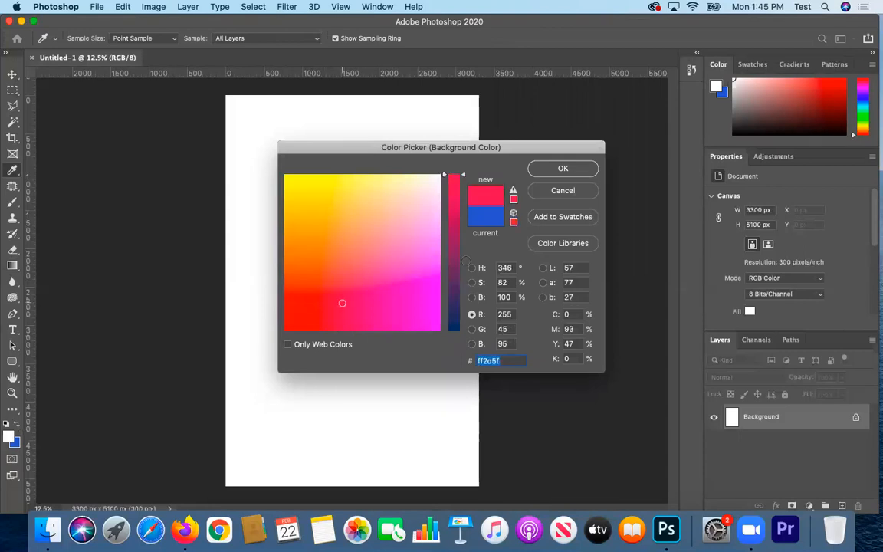
drag(454, 176, 460, 205)
click(359, 217)
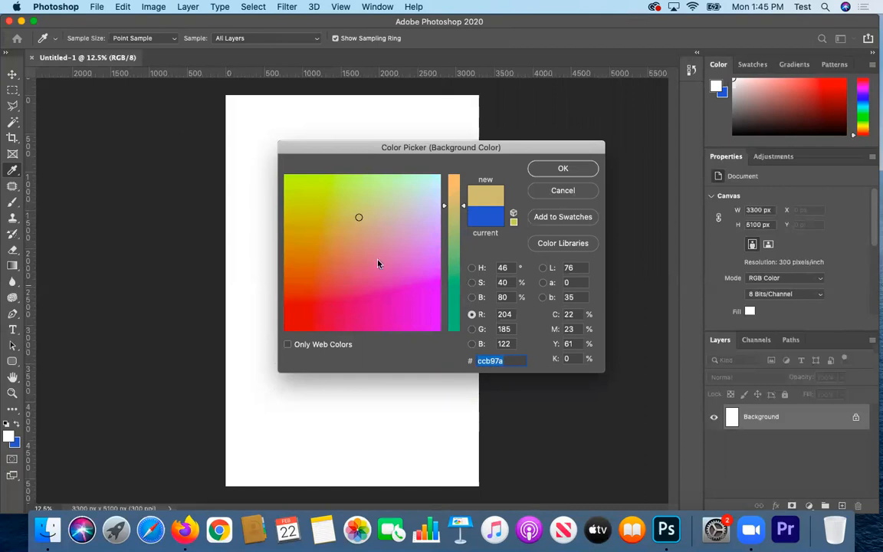
click(307, 185)
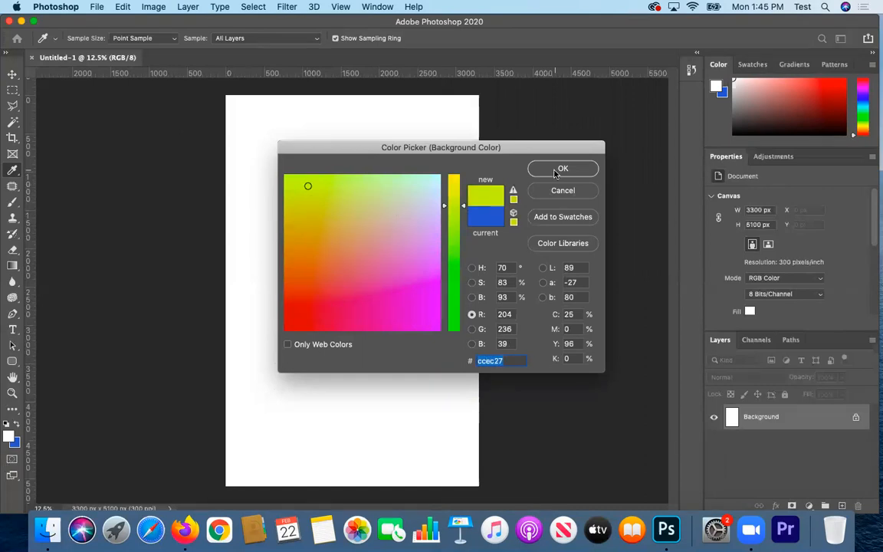
key(Return)
key(g)
Set the foreground color to magenta #ff00ff and swap it with the background color
click(8, 436)
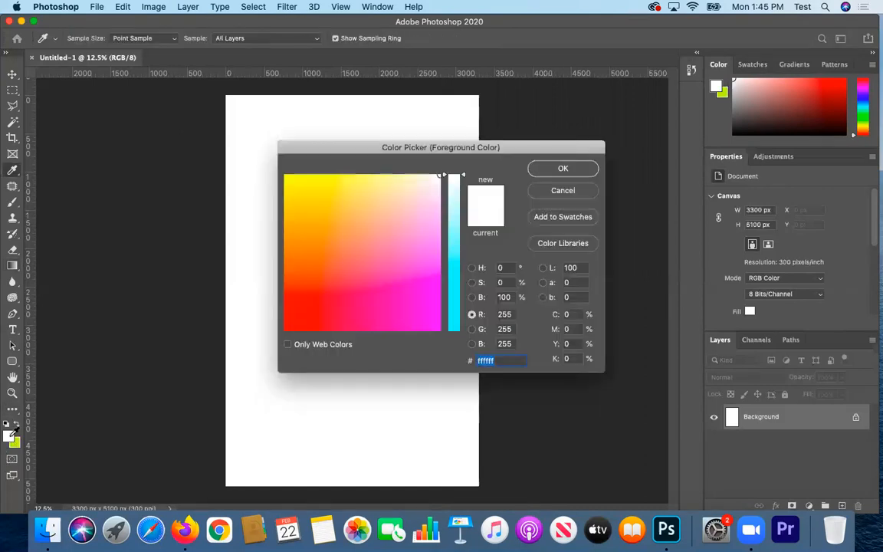
click(439, 329)
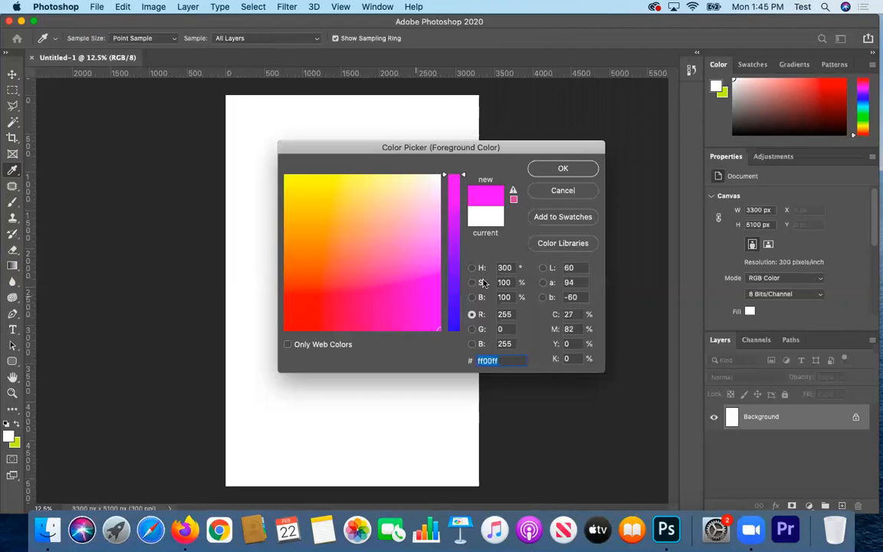
click(560, 168)
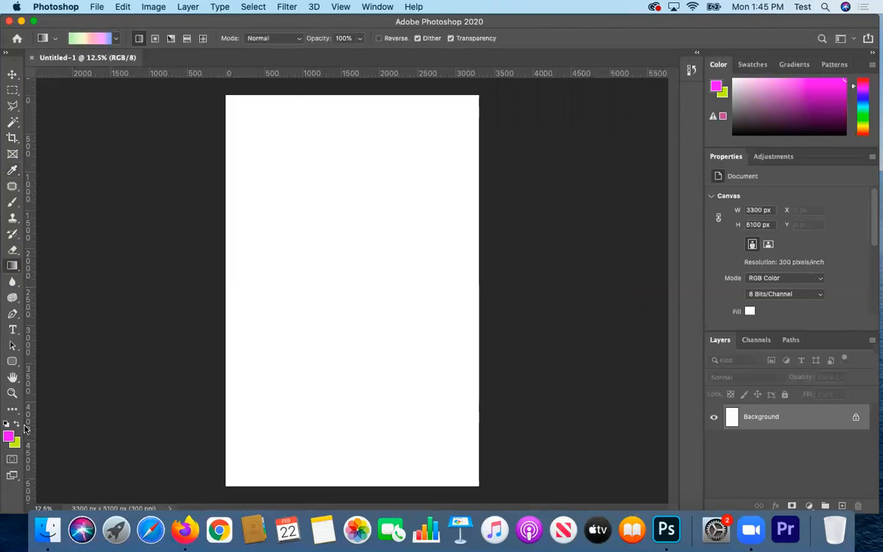
click(16, 424)
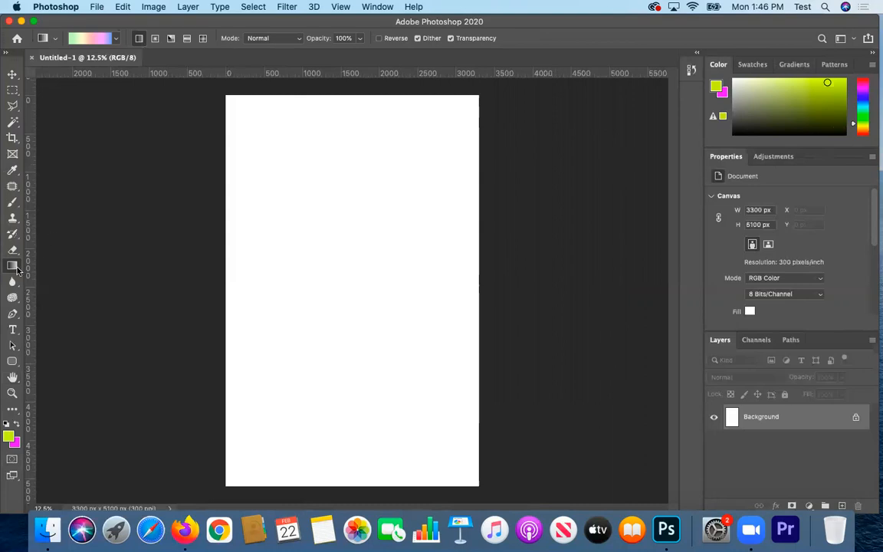
Activate the Move tool and check the image size with its dimensions shown in inches
click(12, 74)
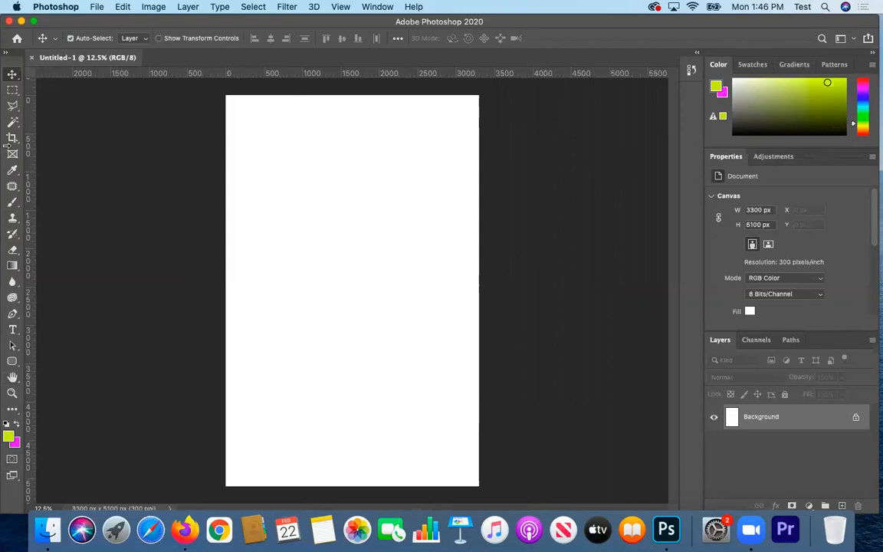
click(163, 6)
click(154, 6)
click(152, 6)
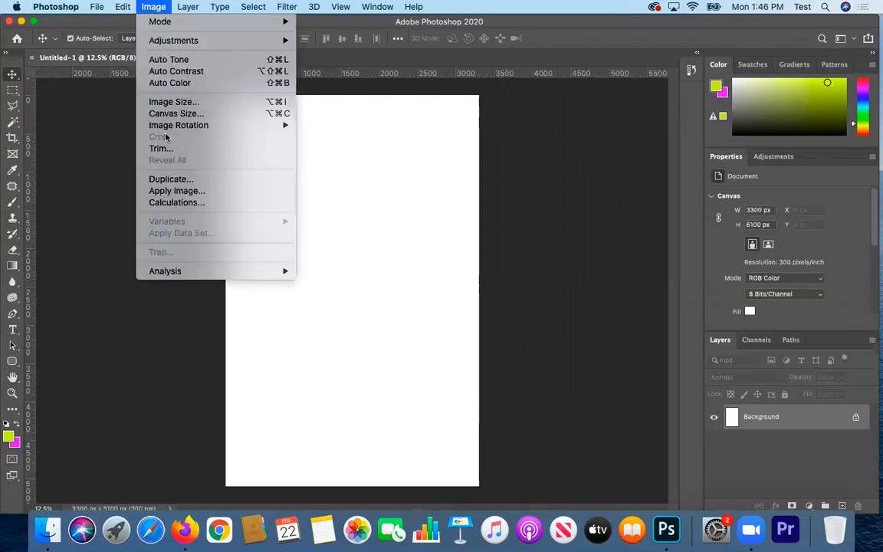
click(165, 105)
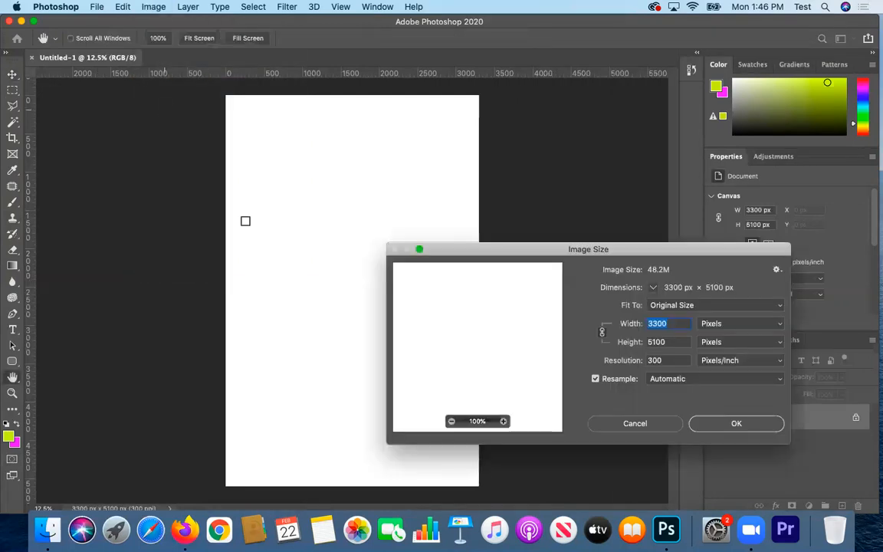
click(730, 328)
click(754, 333)
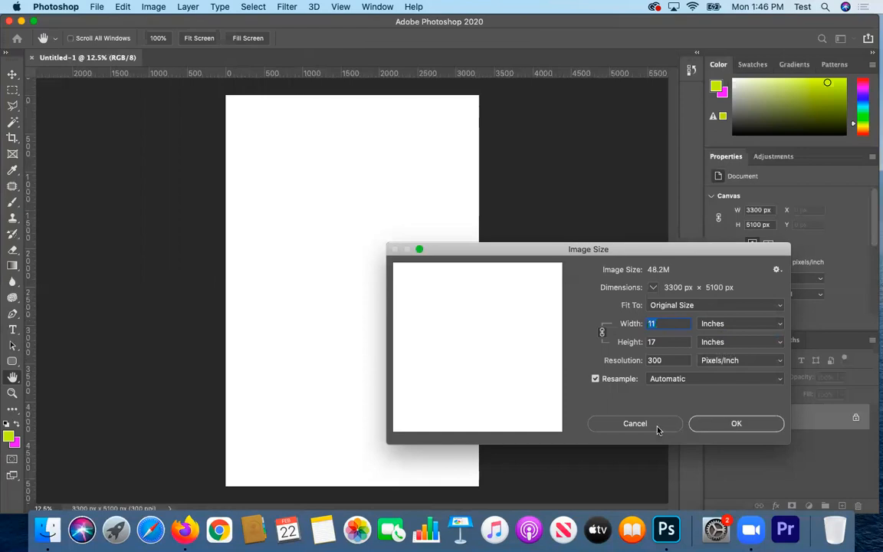
click(698, 431)
Rotate the whole canvas 90° clockwise to landscape orientation
click(153, 7)
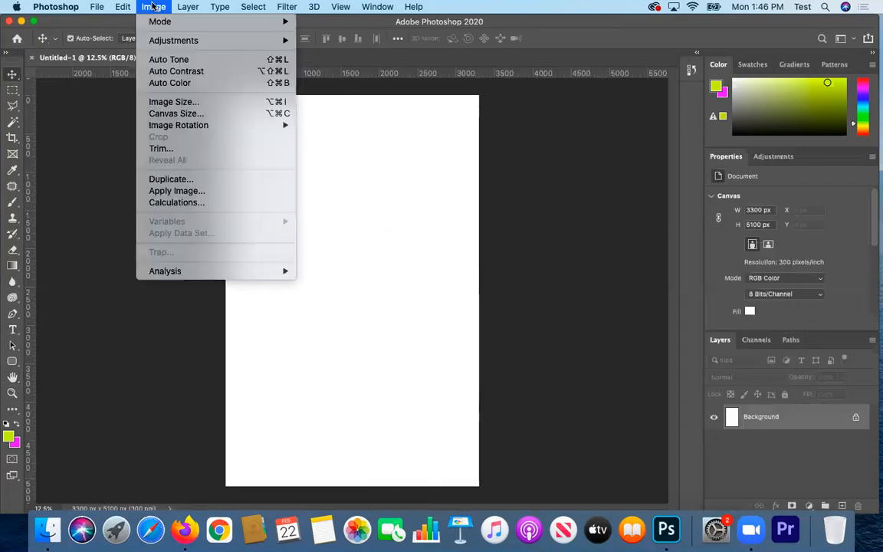
mouse_move(230, 125)
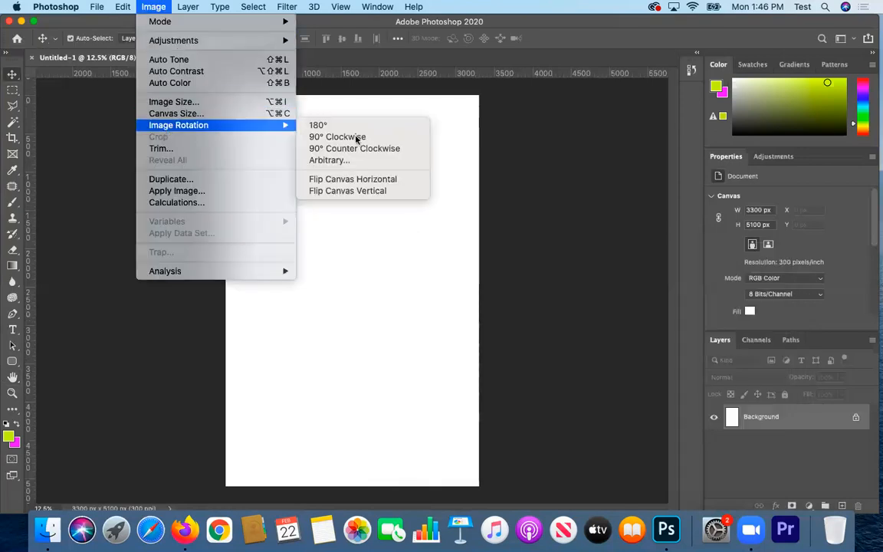
click(400, 136)
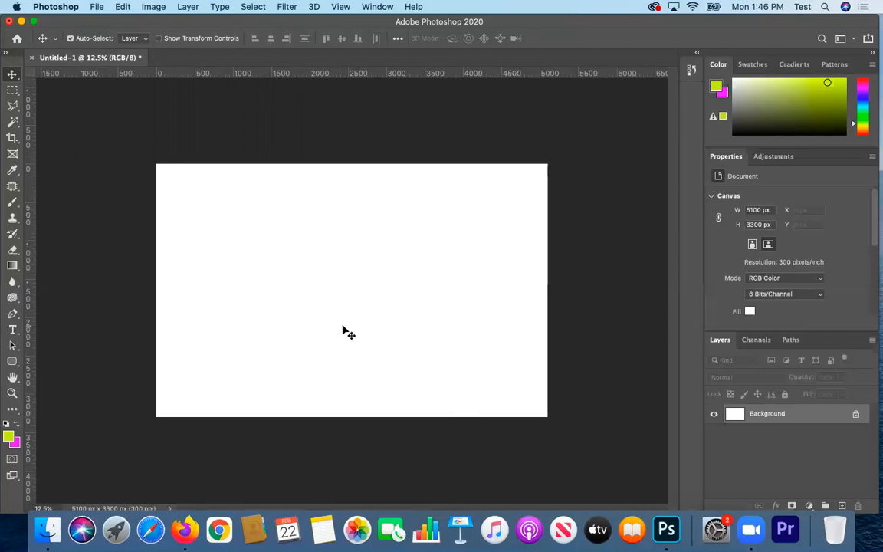
click(158, 7)
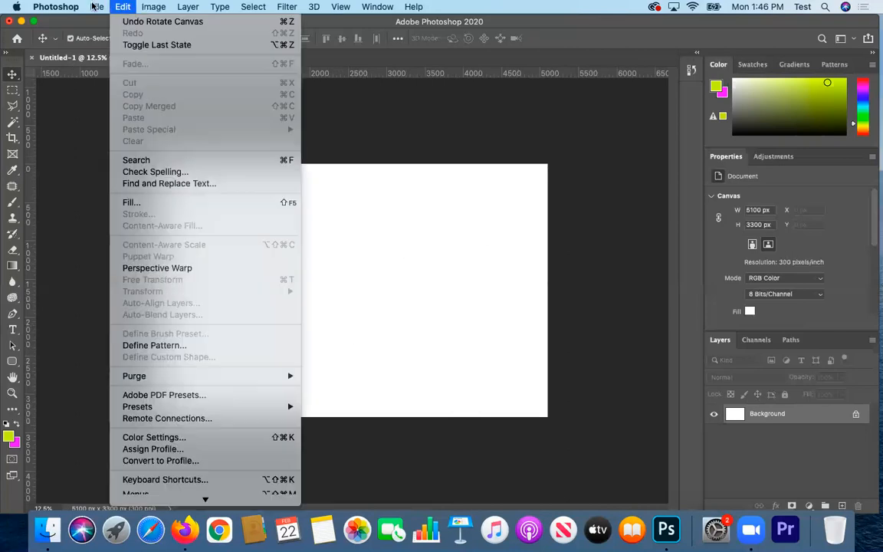
click(93, 7)
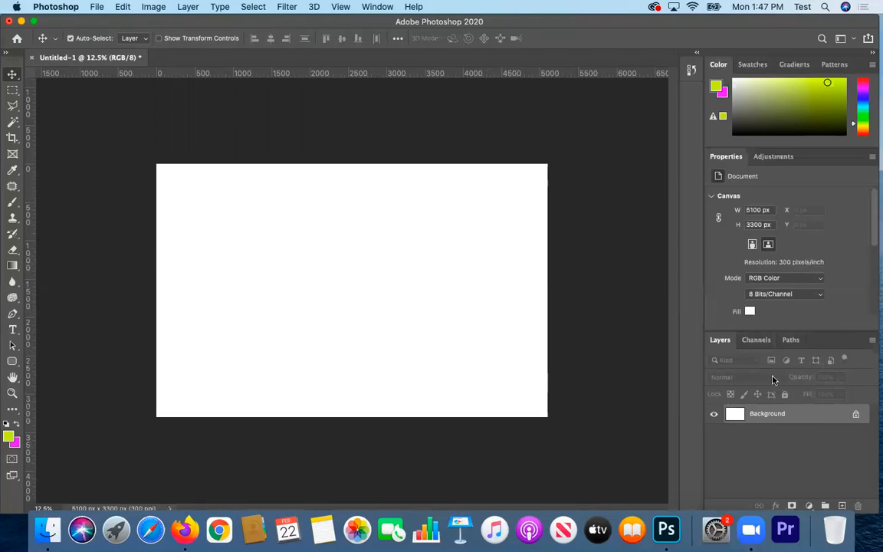
Add a new empty layer above the Background layer and unlock the Background into a regular layer
click(33, 20)
click(846, 502)
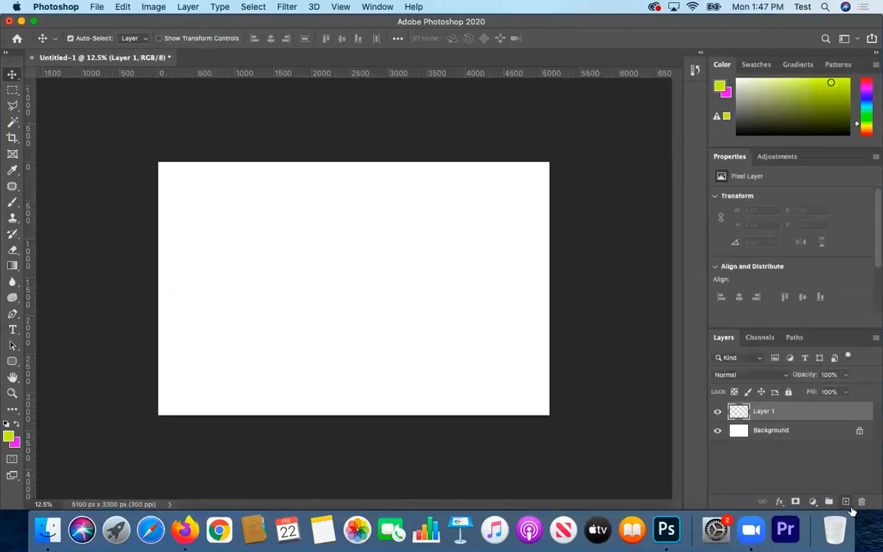
double_click(762, 412)
click(757, 431)
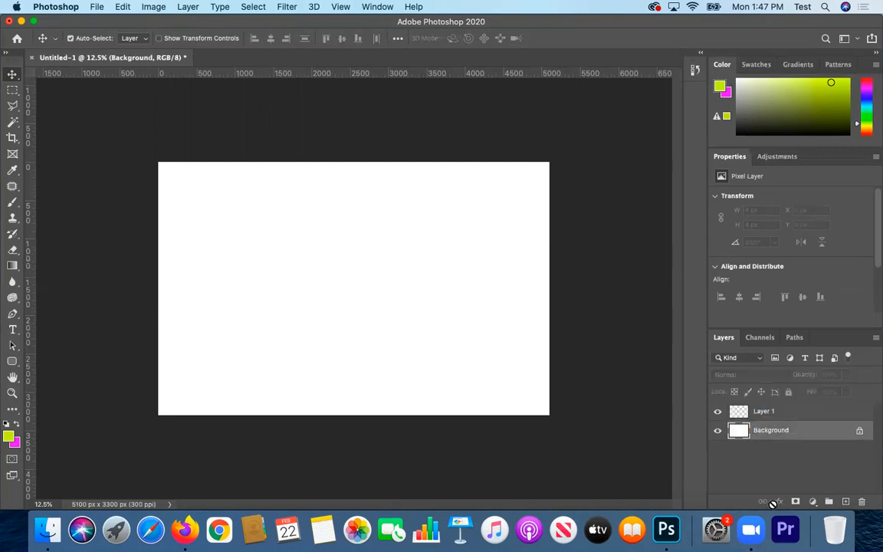
click(859, 430)
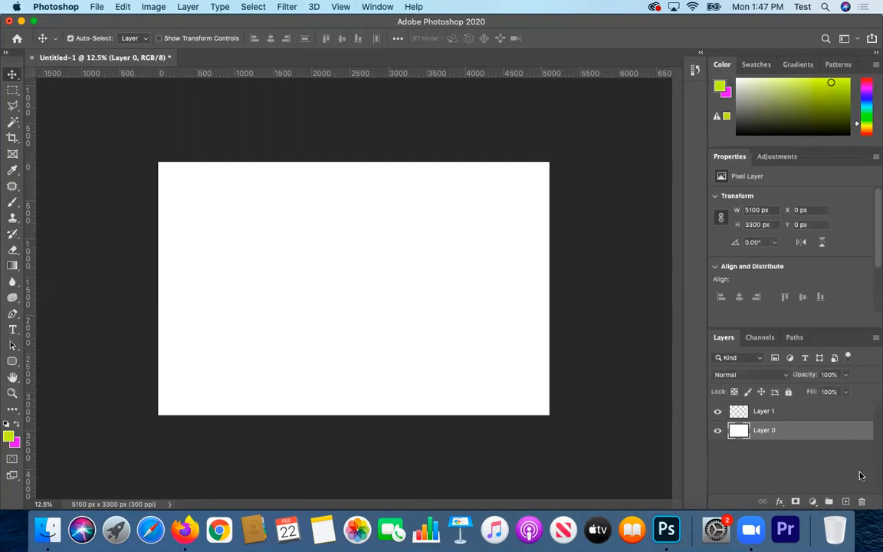
Hide the white Layer 0 and delete it, keeping only the transparent Layer 1
double_click(775, 435)
click(738, 433)
click(718, 430)
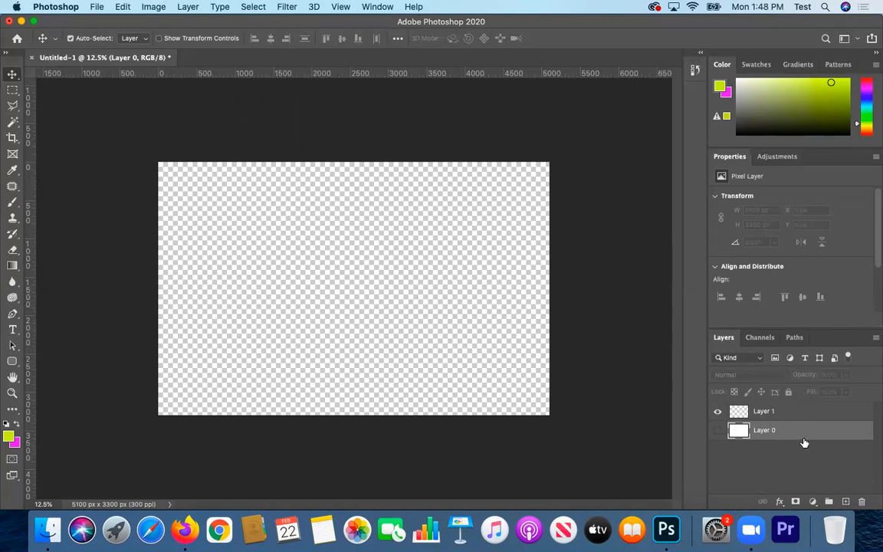
click(861, 502)
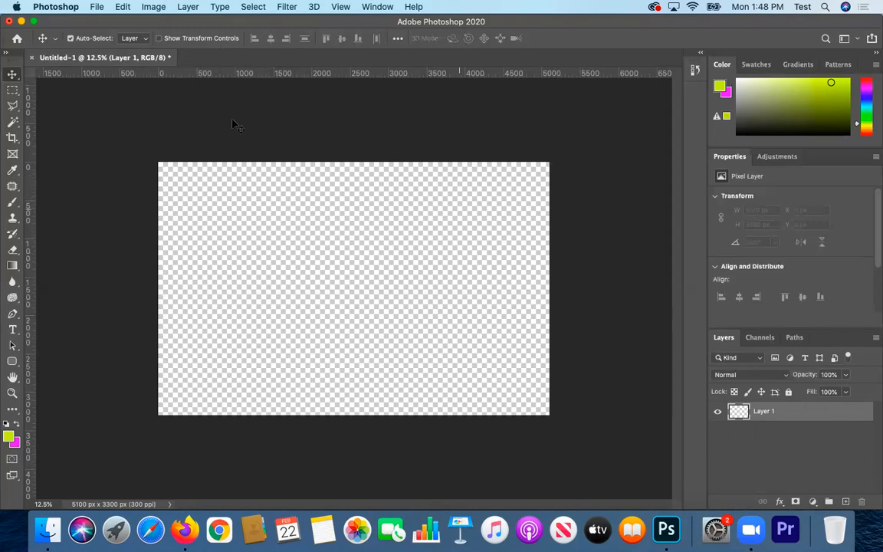
Place IMG_3572.JPG as an embedded image from the Photoshop_Tutorial folder inside Documents, 2021, Core3
click(97, 8)
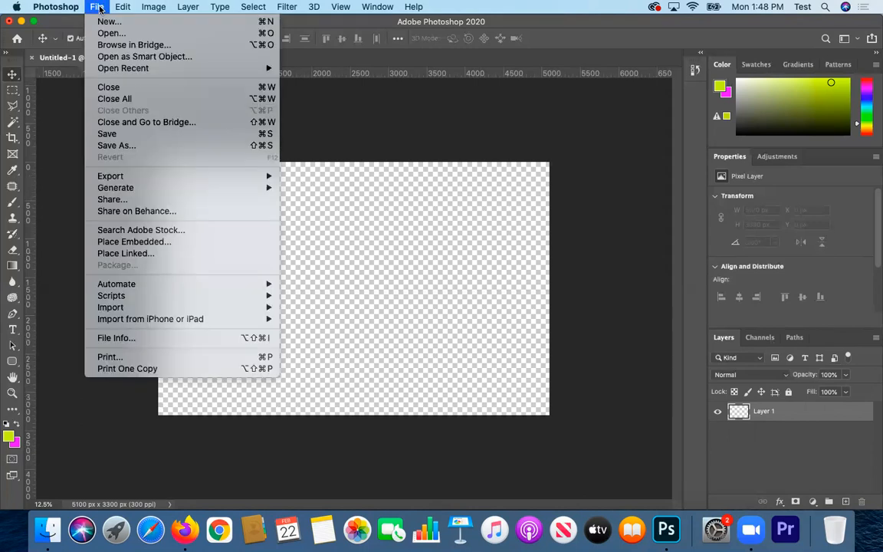
click(183, 243)
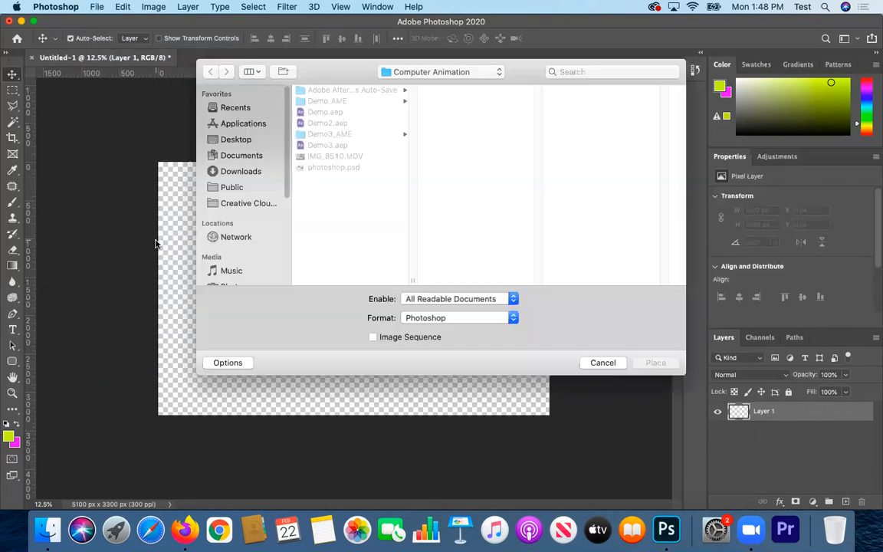
click(219, 156)
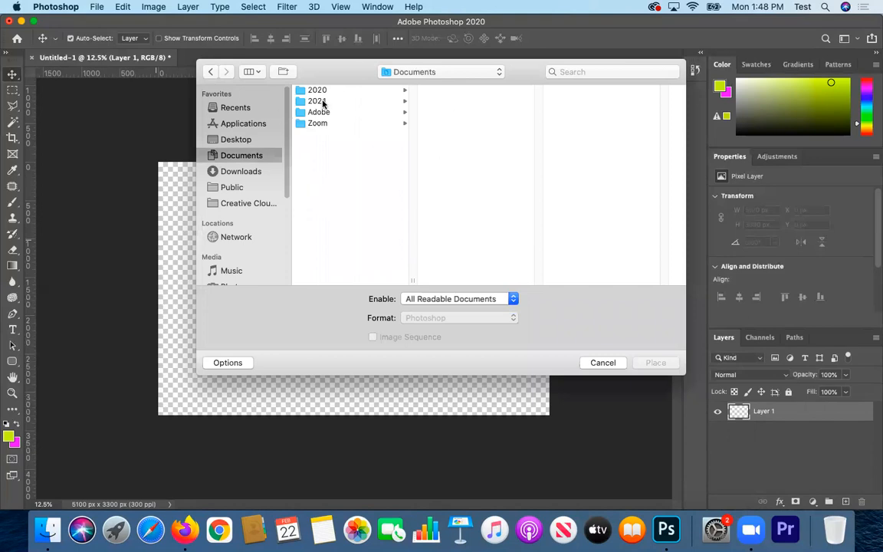
click(323, 103)
click(449, 103)
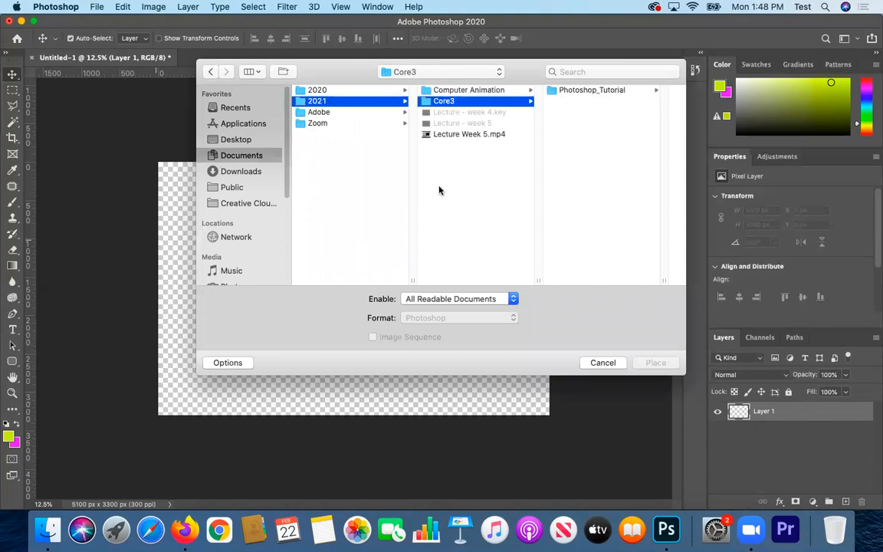
click(574, 91)
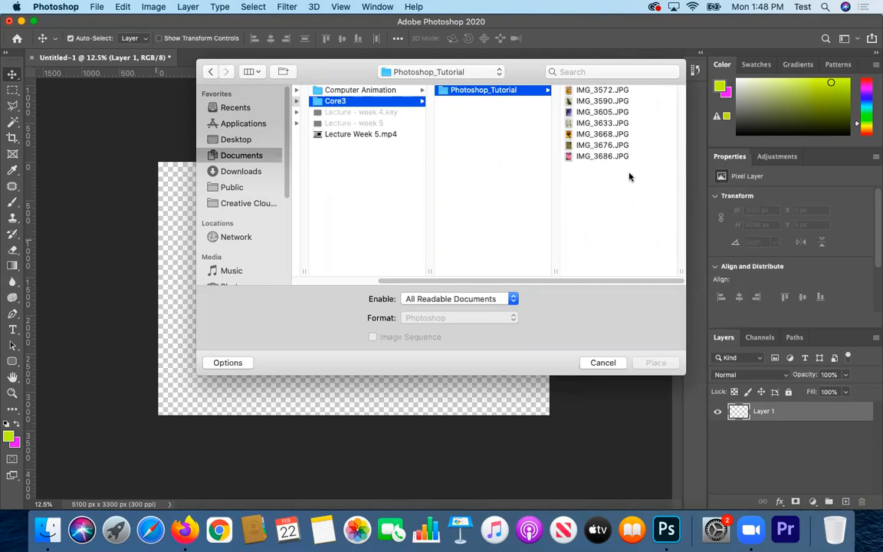
click(583, 90)
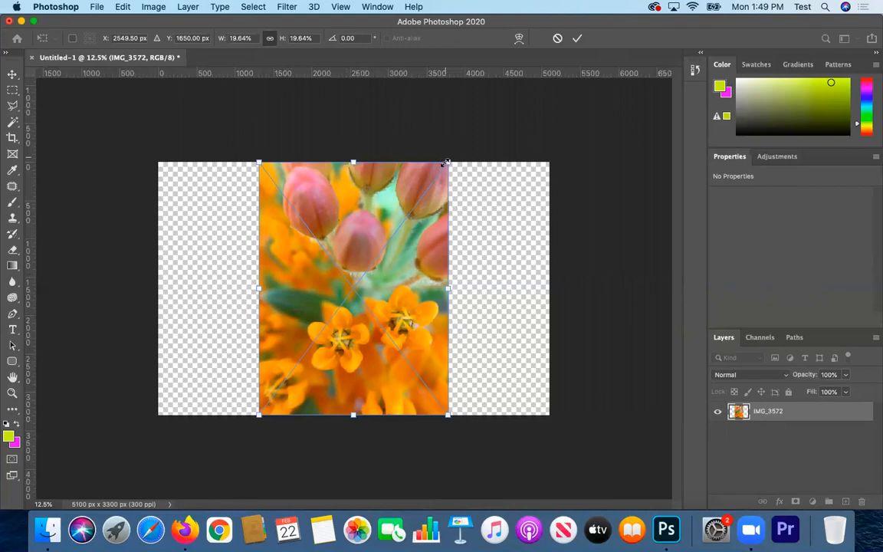
Shift the placed flower image toward the canvas's left side and scale it proportionally to about 14.21%
drag(347, 224, 309, 224)
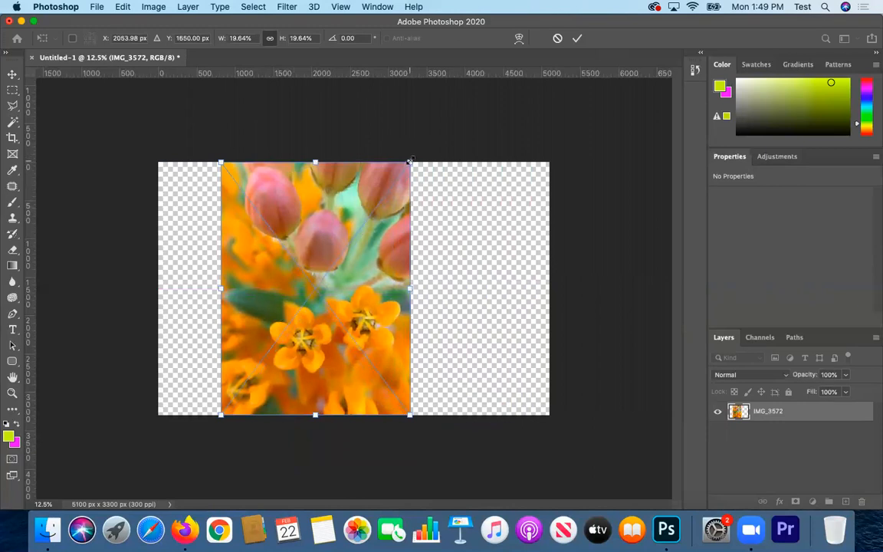
drag(410, 161, 457, 306)
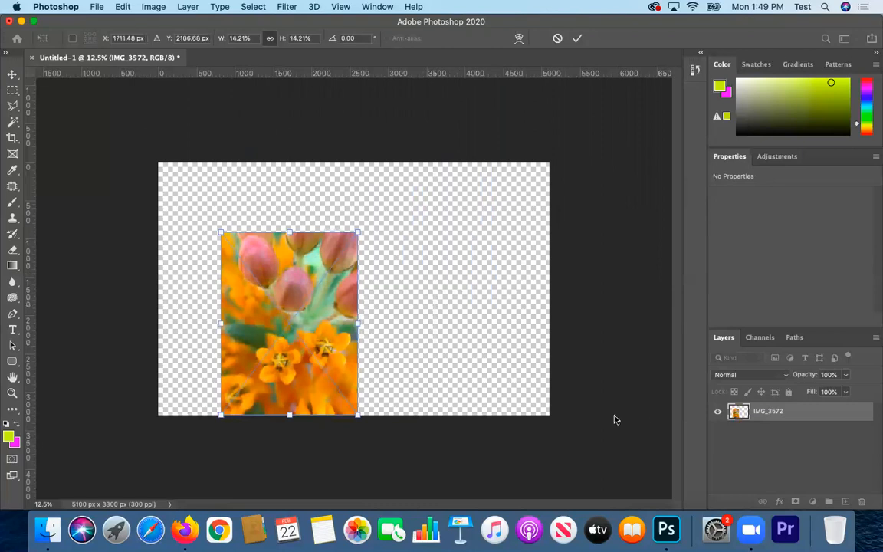
click(577, 37)
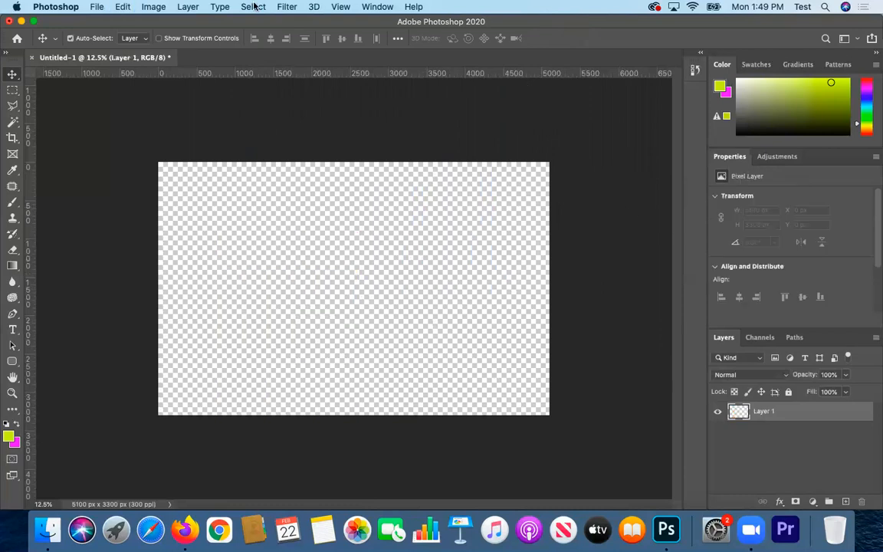
Place IMG_3572.JPG as an embedded image and move it flush with the canvas's left edge at X 0 px
click(97, 6)
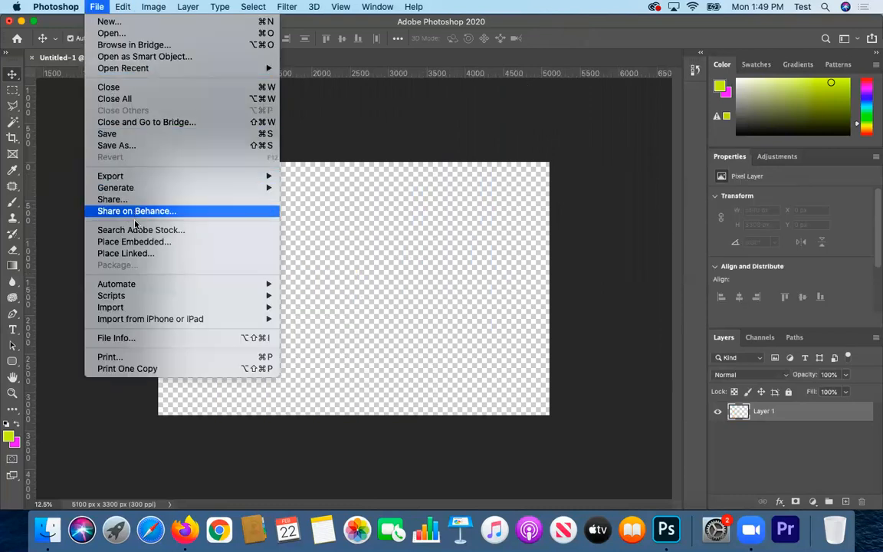
click(164, 242)
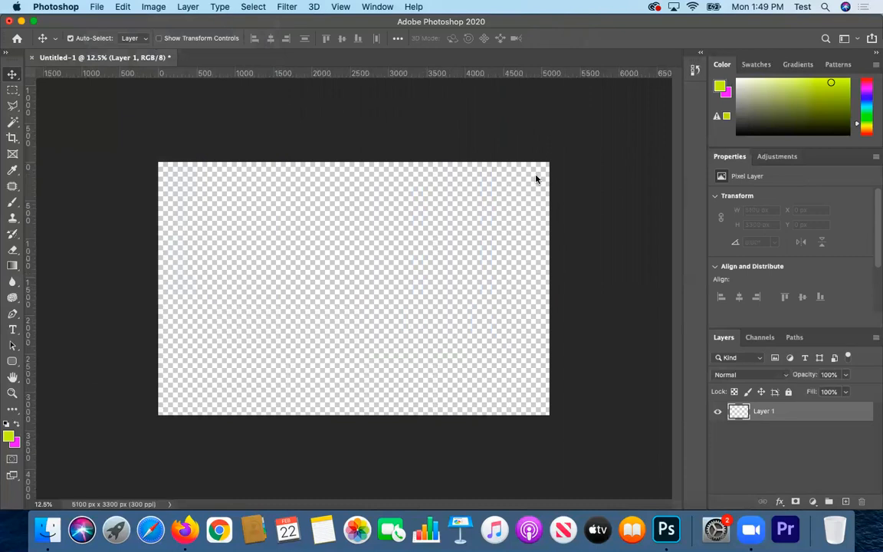
double_click(338, 91)
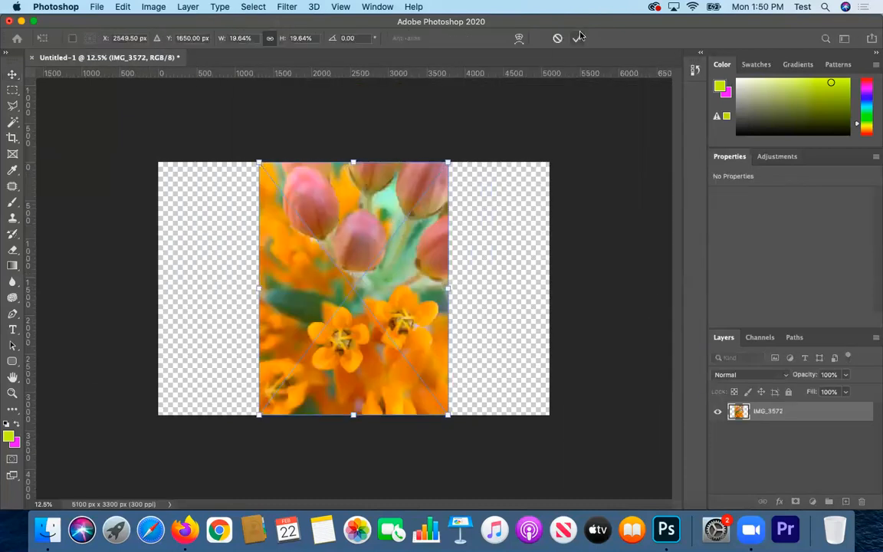
click(578, 38)
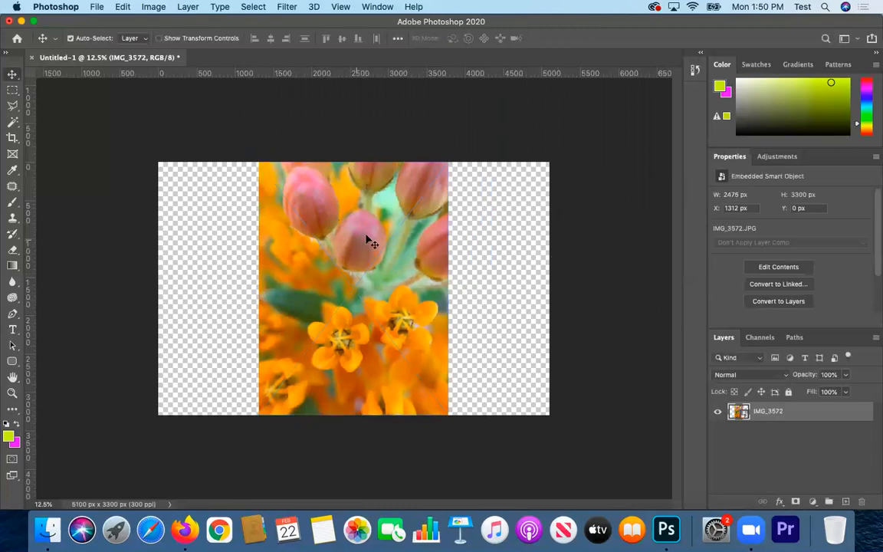
drag(395, 226, 296, 244)
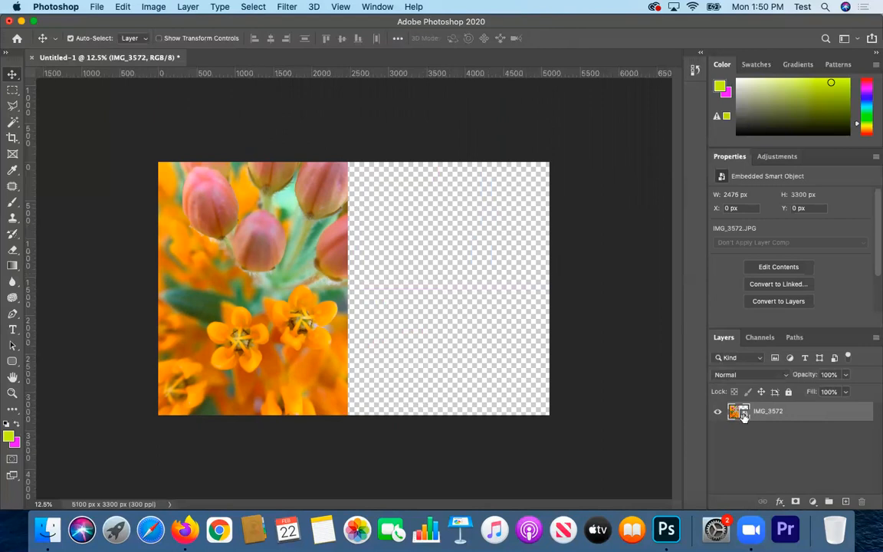
Place IMG_3590.JPG as an embedded image on a new layer and move it to the canvas's right edge at X 2625 px
click(845, 501)
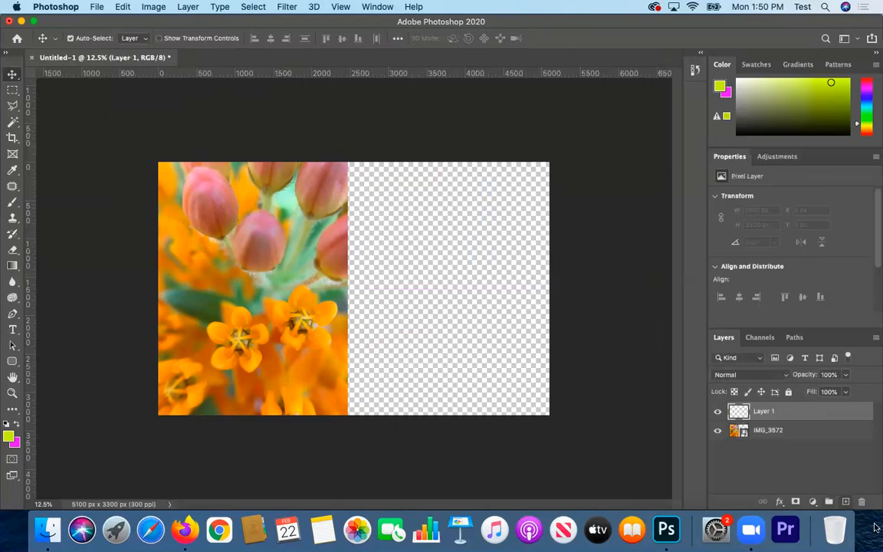
click(97, 8)
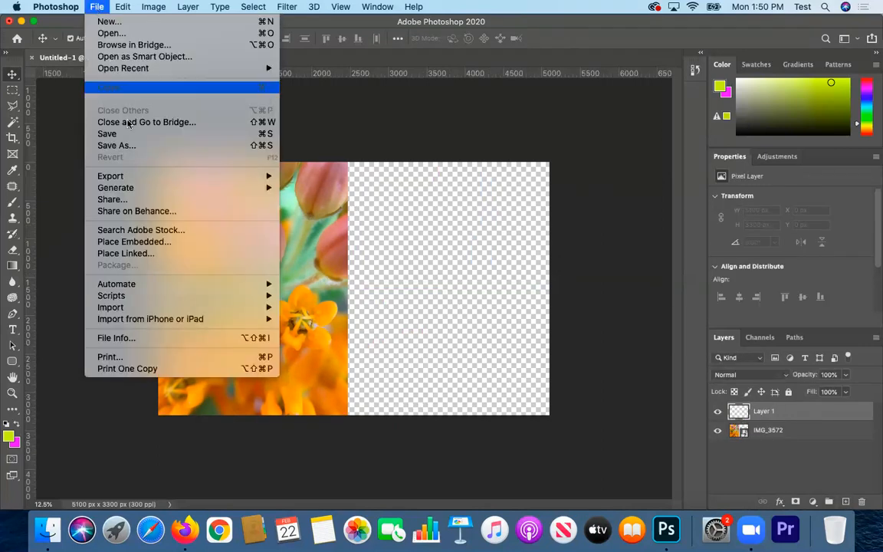
click(166, 251)
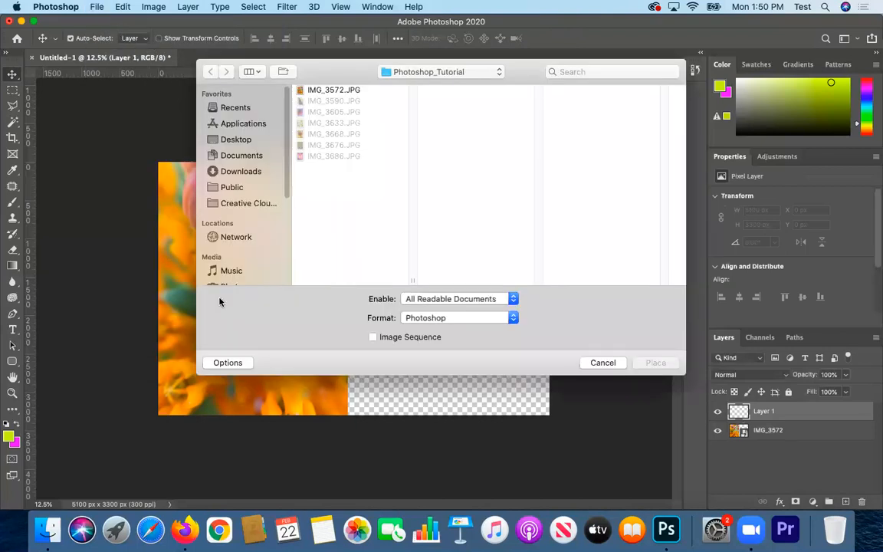
click(334, 101)
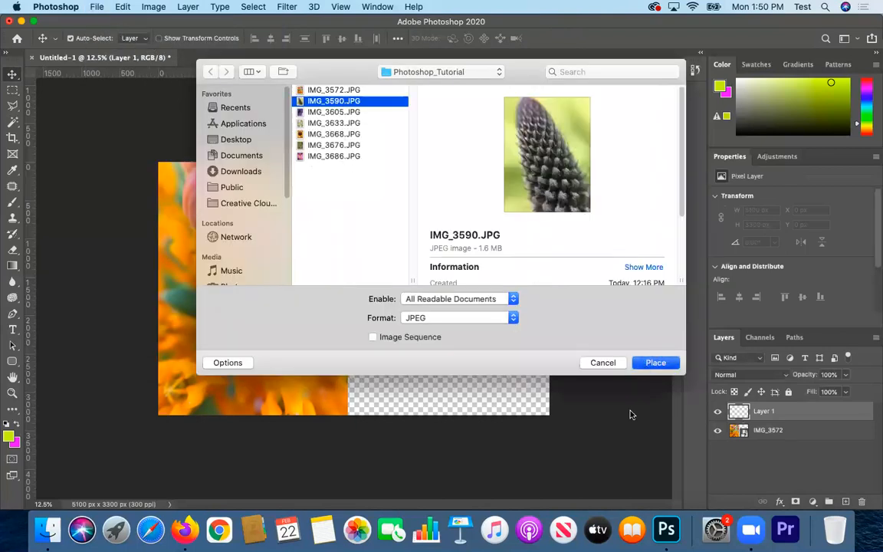
key(Return)
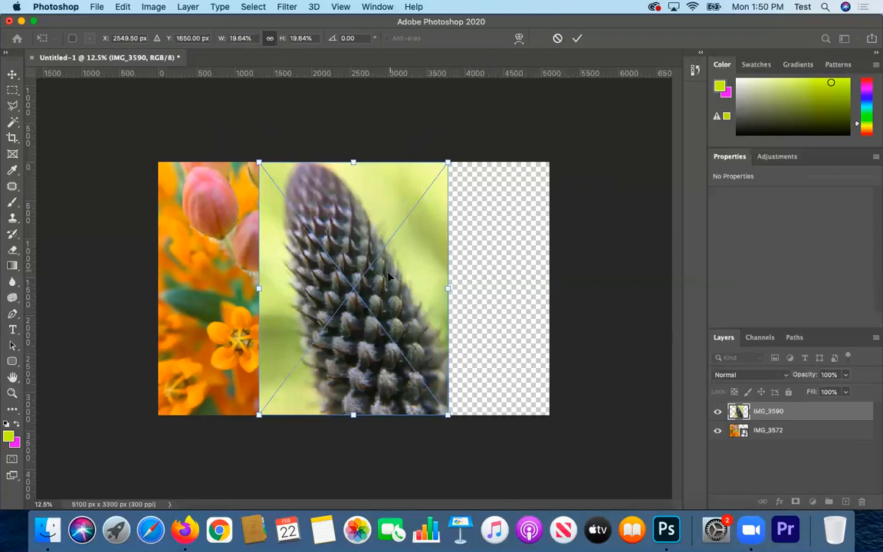
key(Return)
drag(354, 356, 456, 360)
Add a new layer above IMG_3590 and place IMG_3686.JPG on it as an embedded image in the canvas's center
click(96, 6)
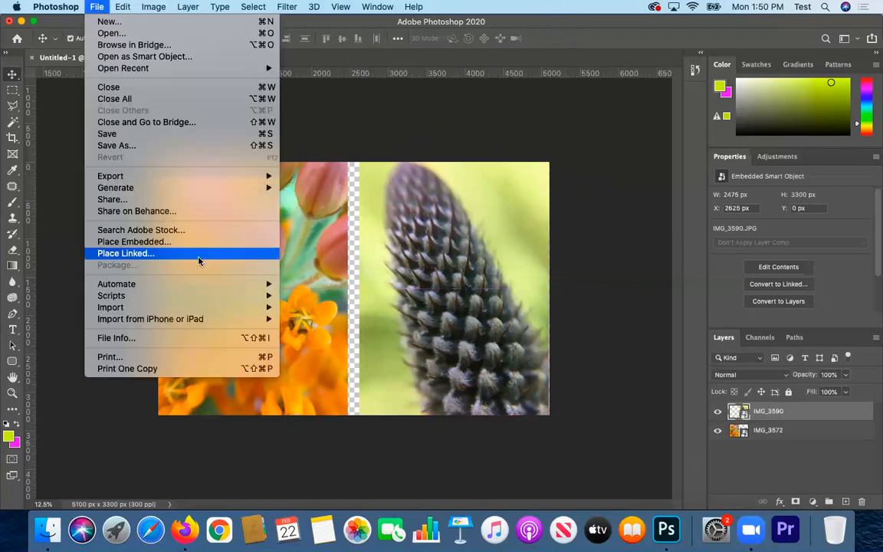
click(104, 7)
click(846, 502)
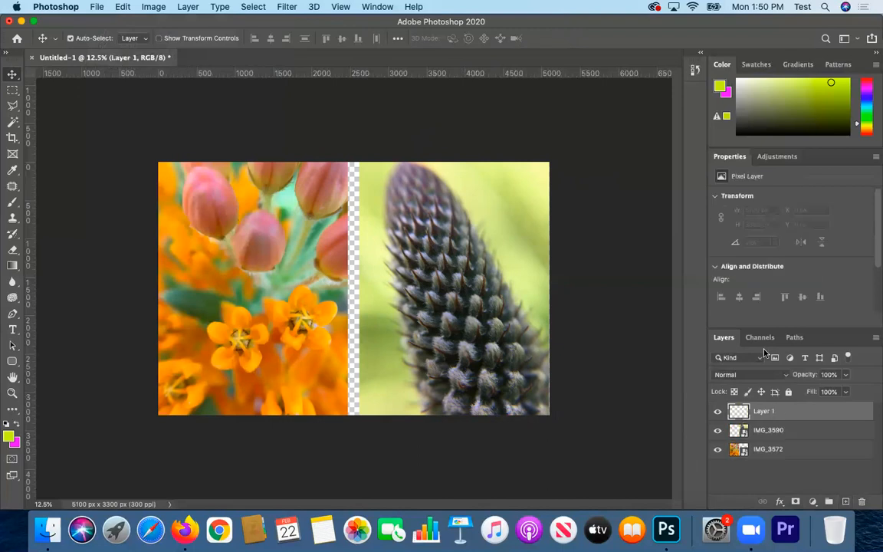
click(97, 7)
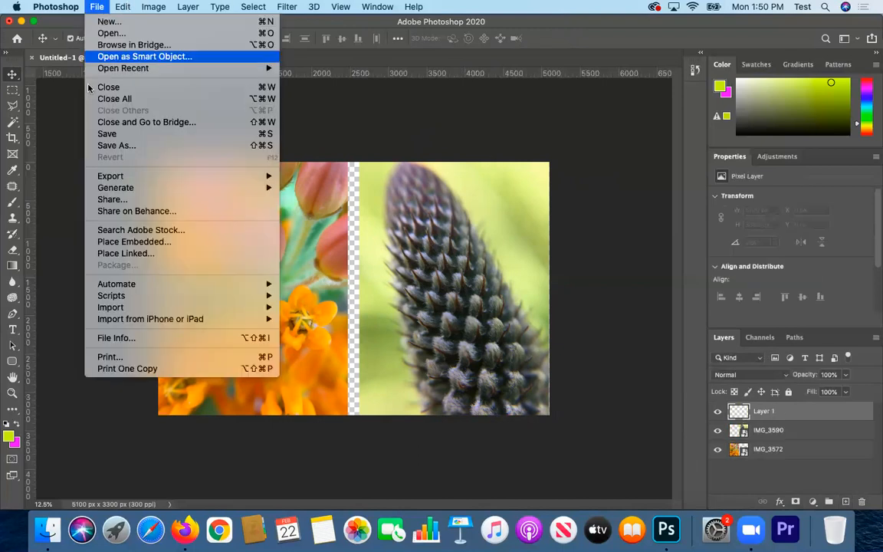
click(109, 242)
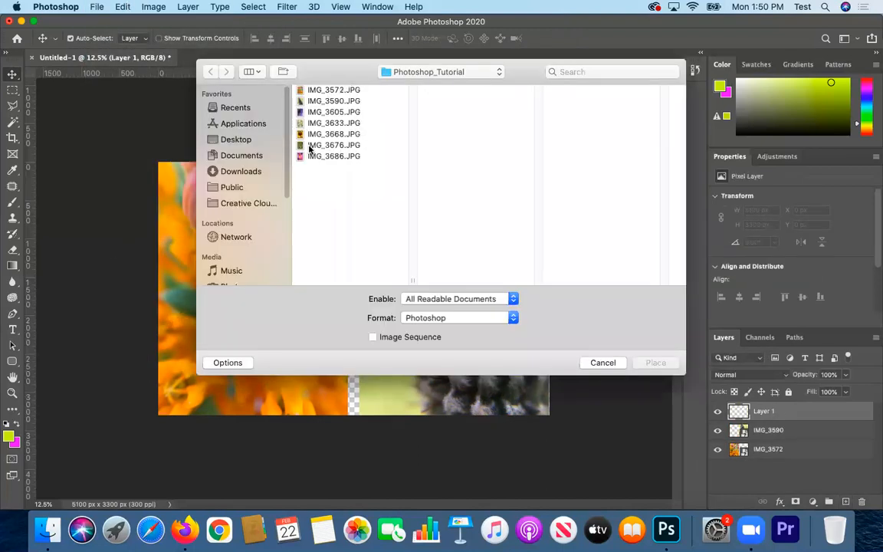
click(309, 157)
click(655, 362)
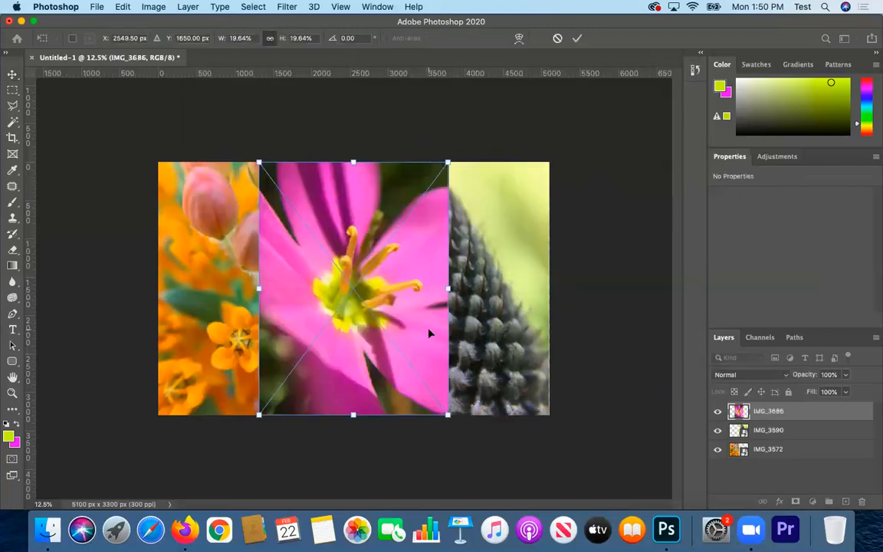
key(Return)
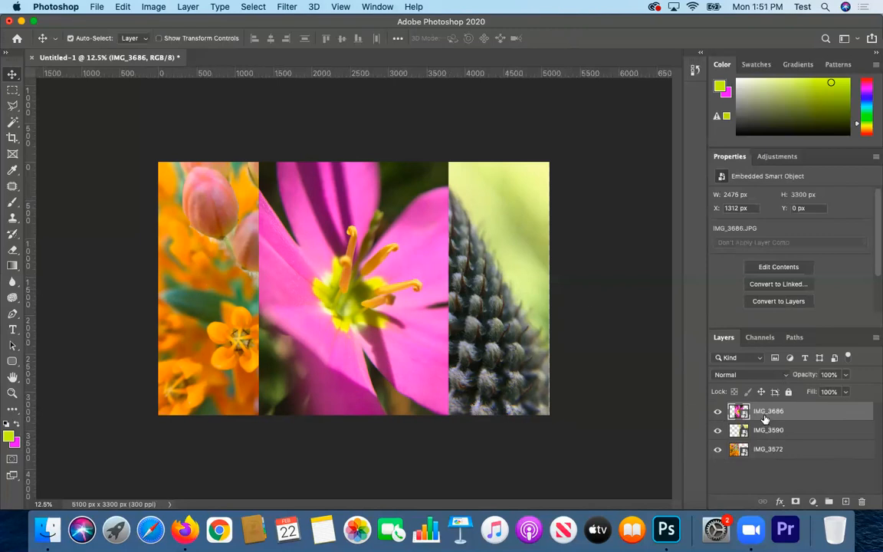
Reorder the layers with IMG_3572 on top, IMG_3686 in the middle and IMG_3590 at the bottom
drag(736, 427, 779, 409)
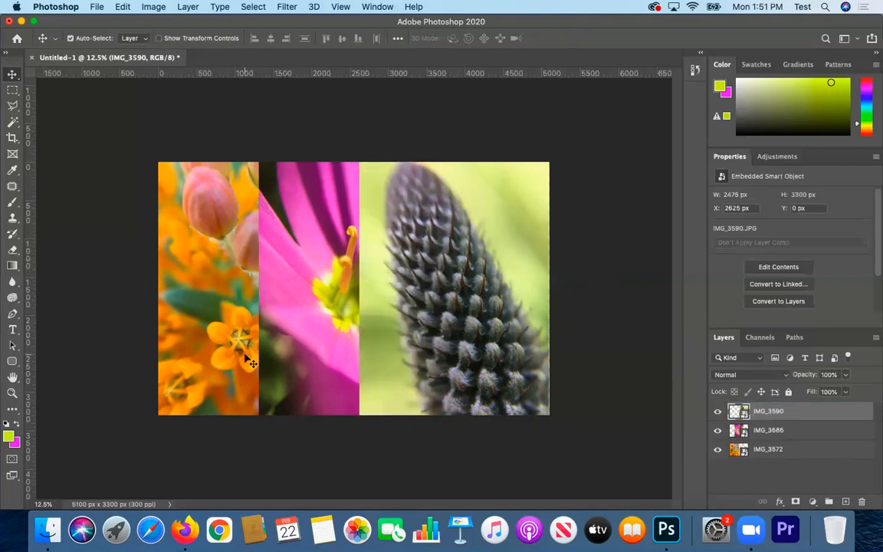
drag(799, 403, 780, 420)
click(782, 451)
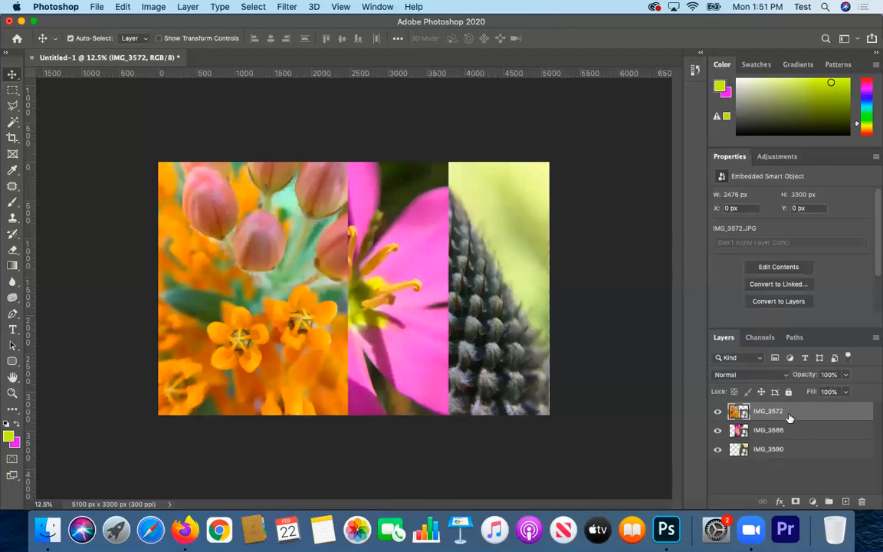
Try a reduced opacity of about 72% on the IMG_3572 layer and restore it to 100%
click(789, 431)
click(784, 411)
click(844, 375)
drag(844, 392, 804, 388)
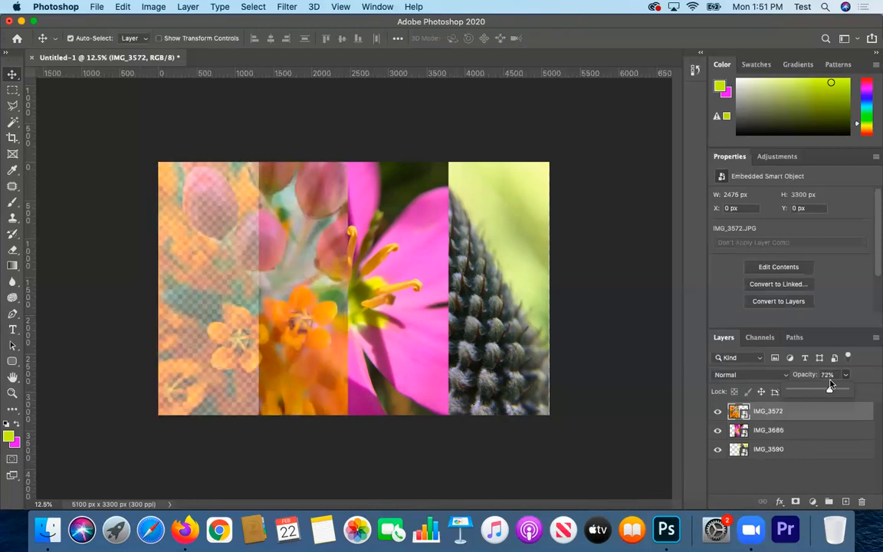
drag(830, 385, 875, 379)
Move the IMG_3686 layer to the top of the stack and lower its opacity to 87%
click(755, 432)
drag(778, 432, 766, 408)
click(845, 374)
mouse_move(846, 391)
mouse_down()
mouse_move(816, 390)
mouse_move(839, 390)
mouse_up()
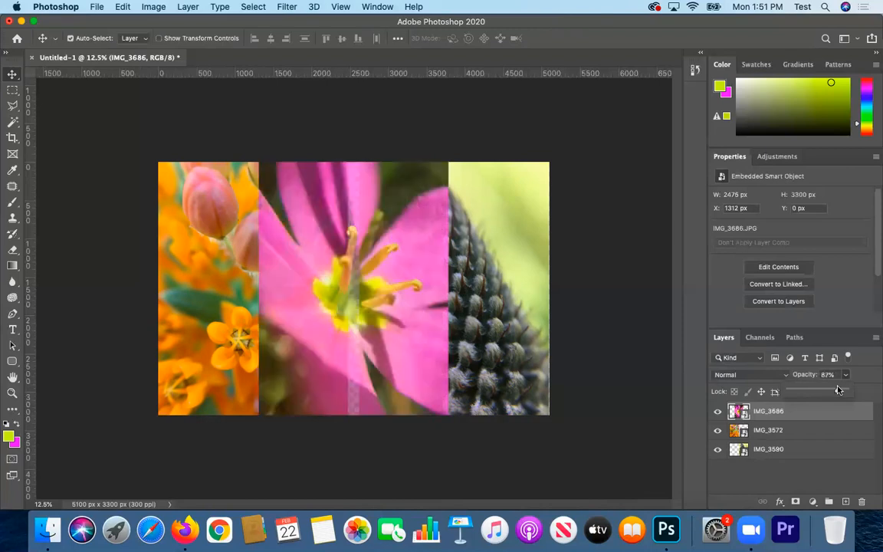
Shift the IMG_3590 photo left to X 2475 px and reduce the IMG_3686 layer's opacity to 67%
click(769, 449)
drag(482, 307, 469, 308)
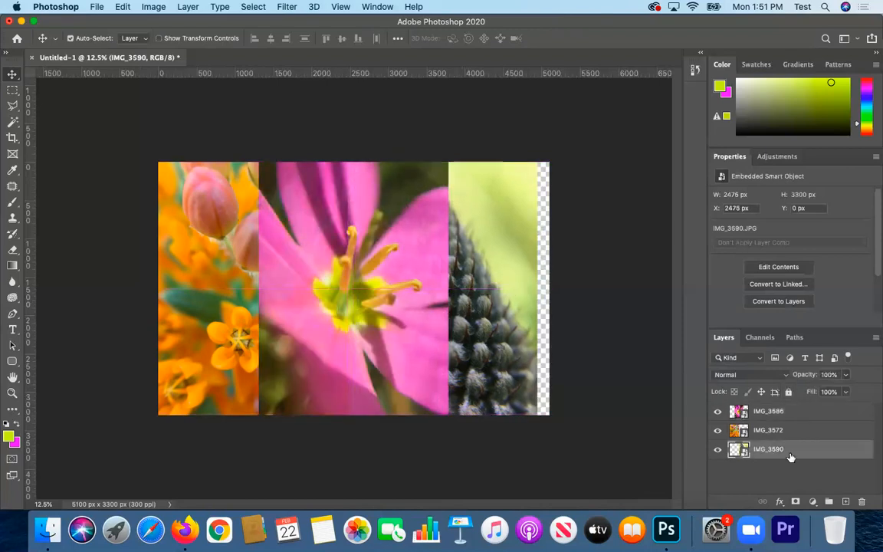
click(828, 412)
click(846, 375)
drag(845, 391, 834, 389)
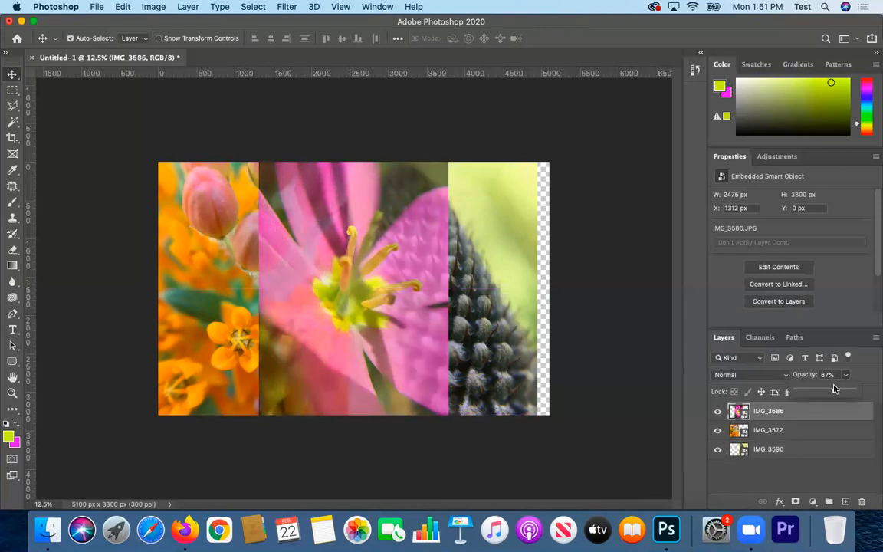
click(829, 482)
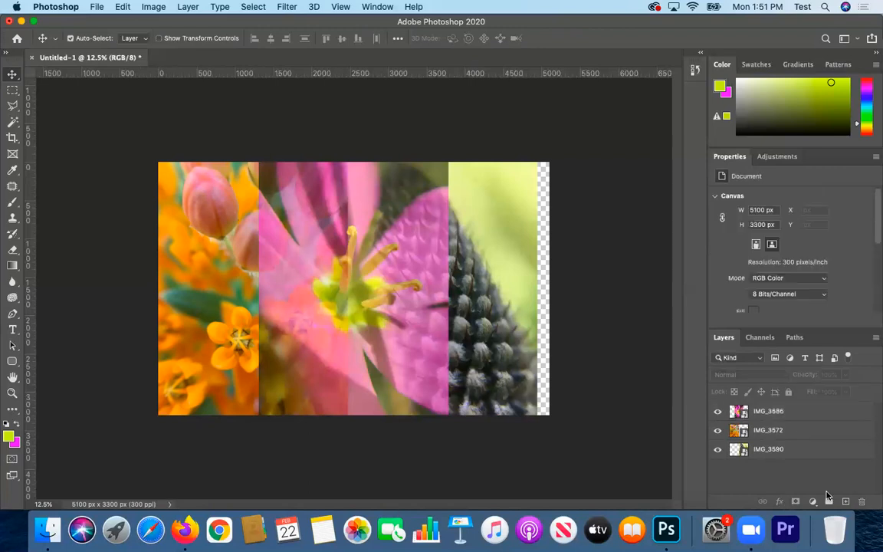
Examine how Auto-Select works by selecting the three photos in the layer list and directly on the canvas
click(776, 414)
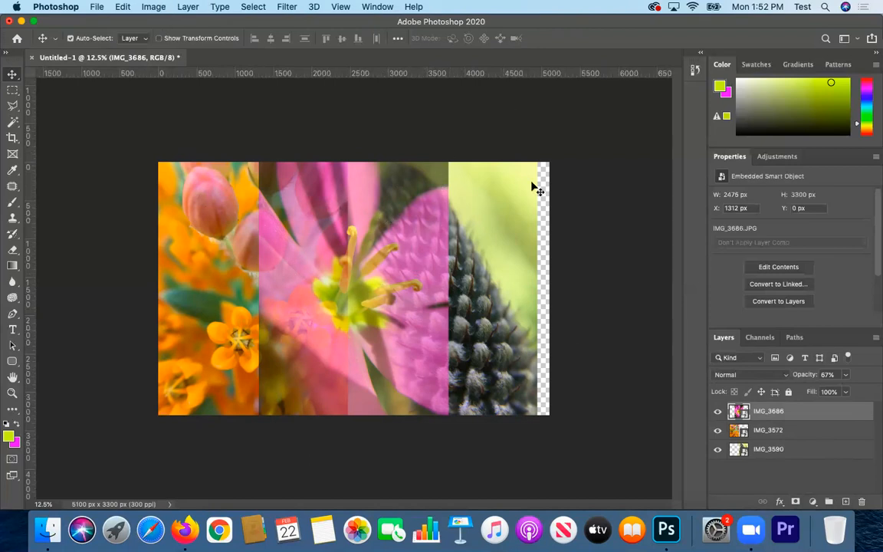
click(790, 429)
click(797, 412)
click(203, 239)
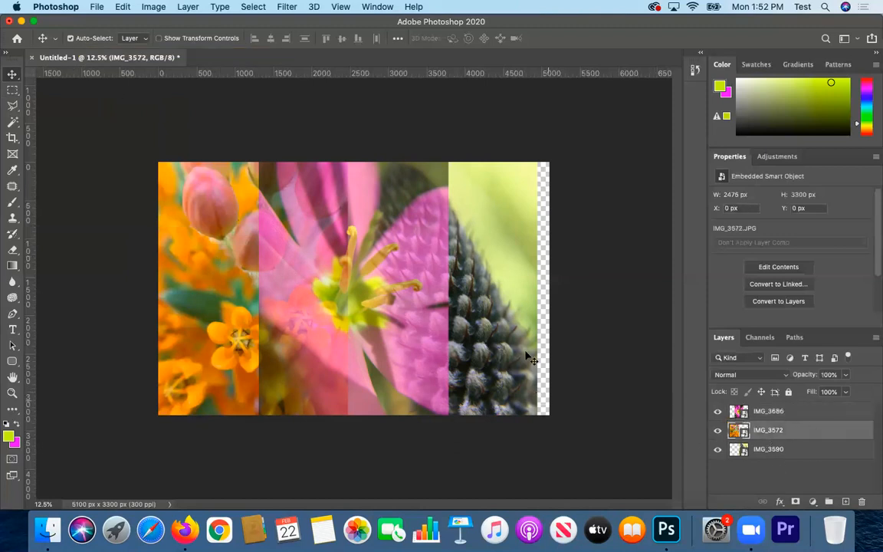
click(486, 337)
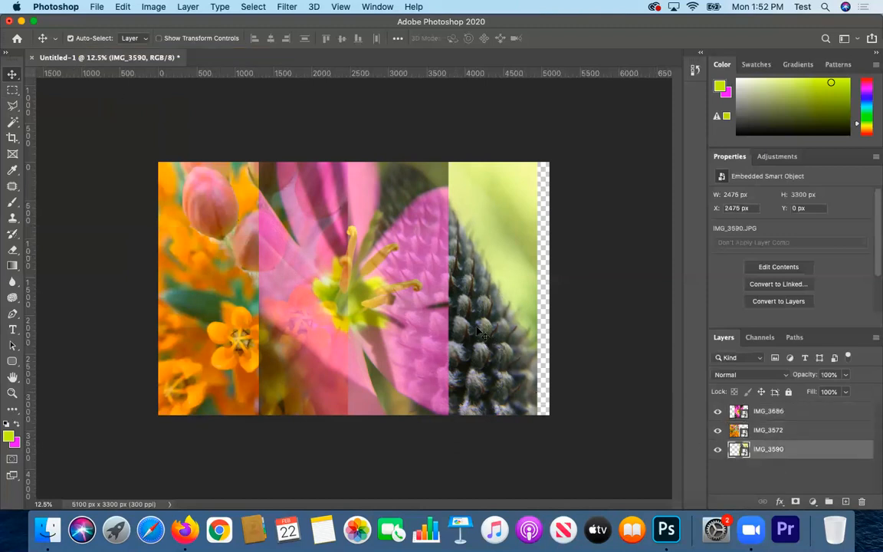
click(343, 213)
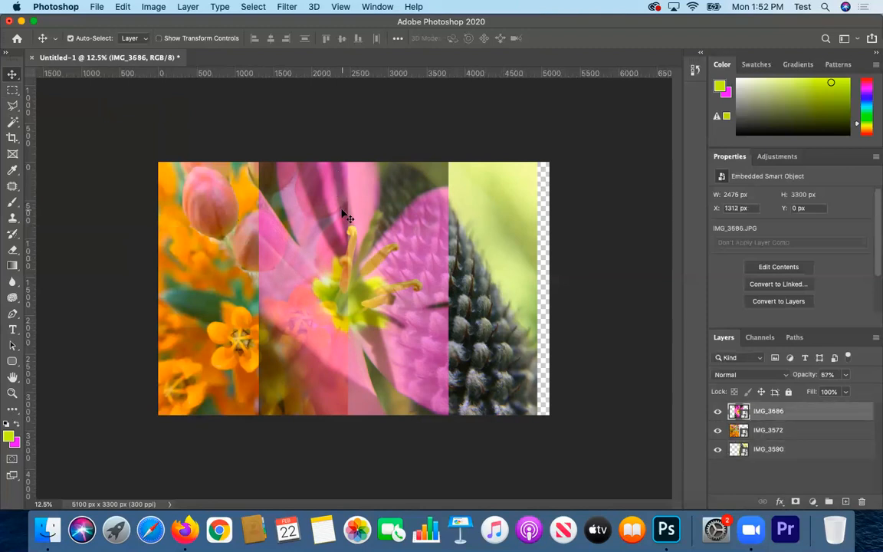
click(182, 256)
click(418, 296)
click(522, 307)
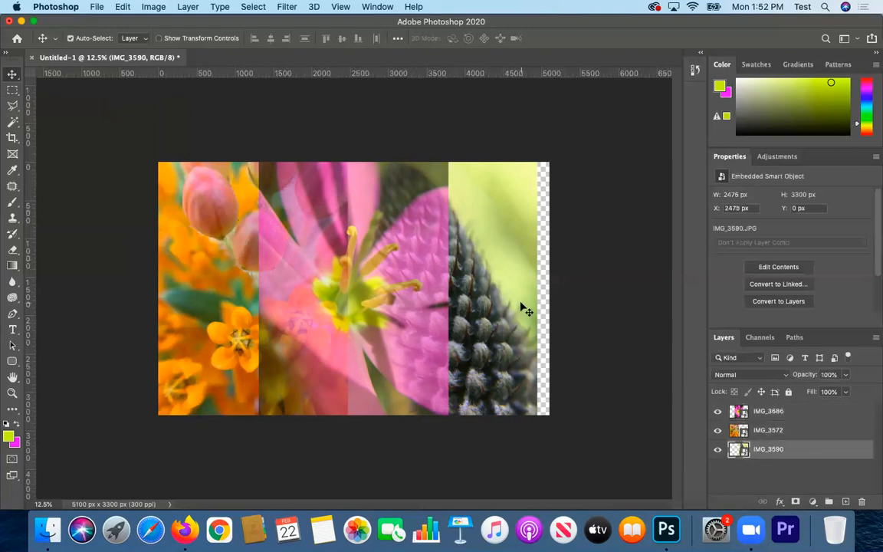
Shift IMG_3590 slightly right with Auto-Select off, and move IMG_3572 to X 75 px with Auto-Select back on
click(69, 38)
mouse_move(524, 320)
mouse_down()
mouse_move(568, 314)
mouse_move(506, 310)
mouse_move(535, 315)
mouse_move(518, 311)
mouse_up()
drag(193, 297, 207, 297)
click(69, 38)
drag(204, 251, 211, 252)
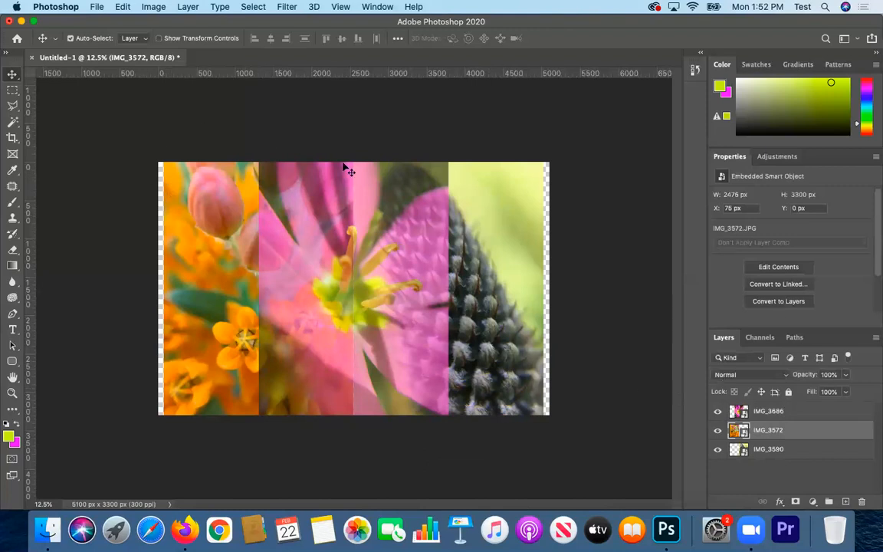
Add a new layer above IMG_3686 and place IMG_3633.JPG on it as an embedded image
click(851, 414)
click(846, 502)
click(97, 7)
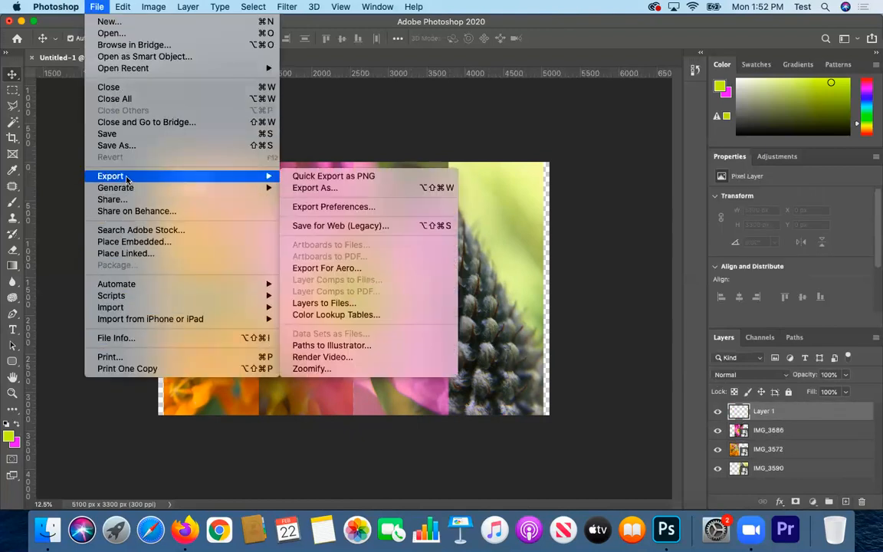
click(140, 241)
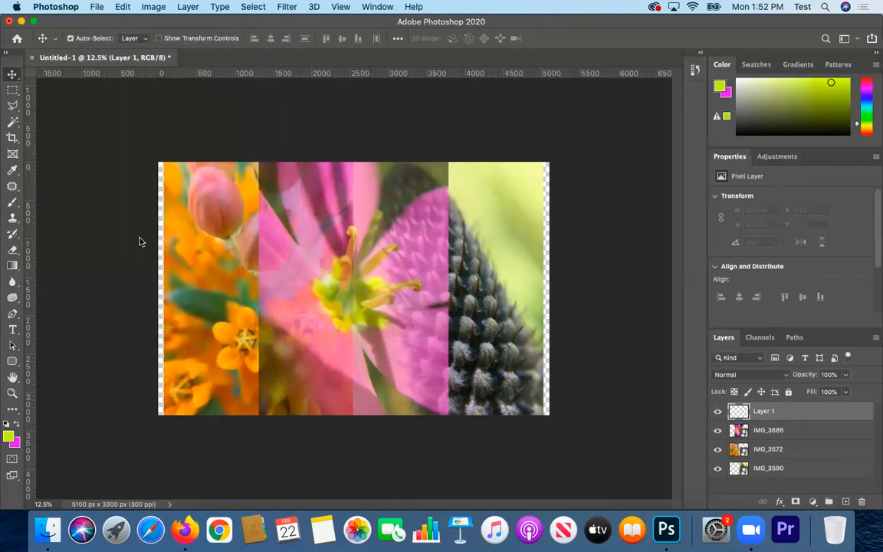
click(331, 123)
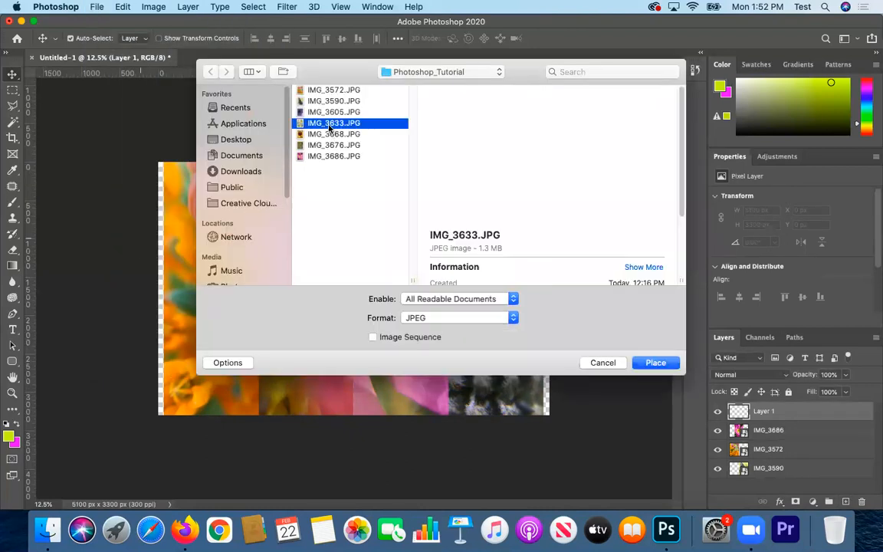
click(655, 363)
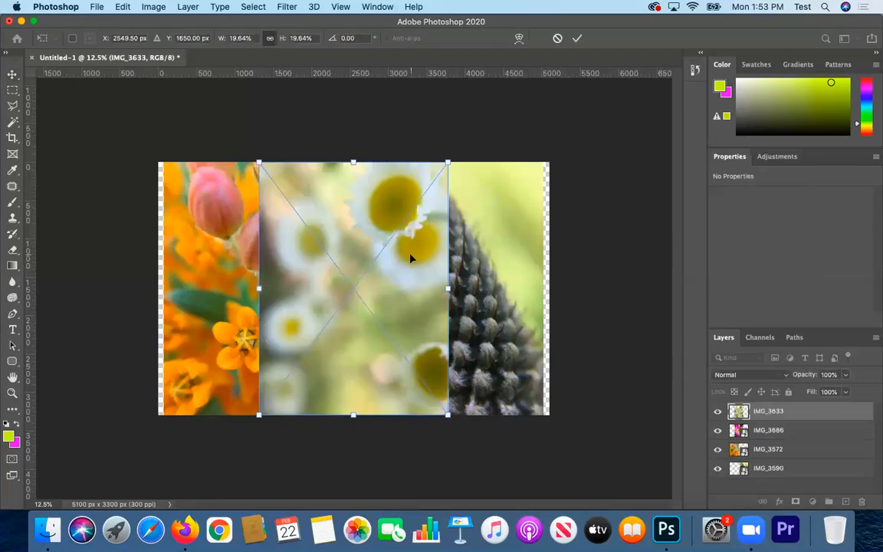
key(Return)
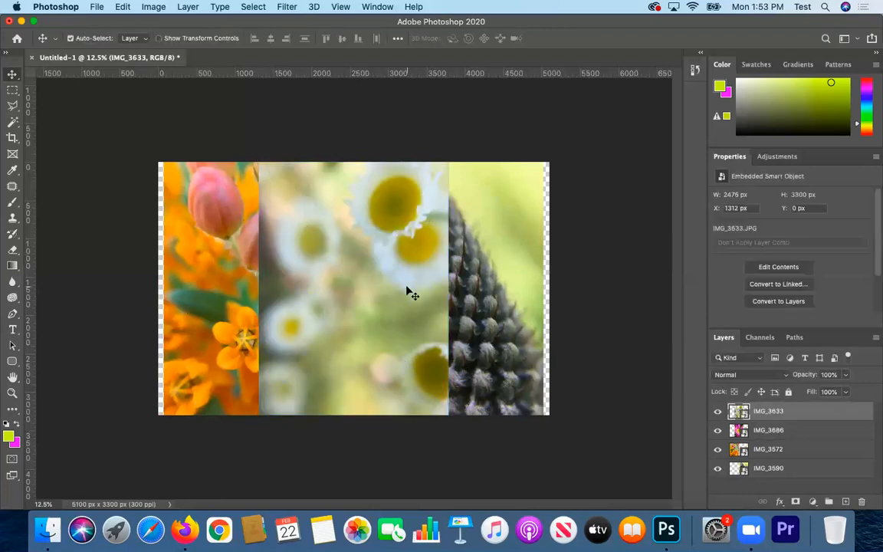
Set the IMG_3633 layer's opacity to 52%
click(845, 375)
mouse_move(803, 391)
mouse_down()
mouse_move(791, 392)
mouse_move(818, 391)
mouse_up()
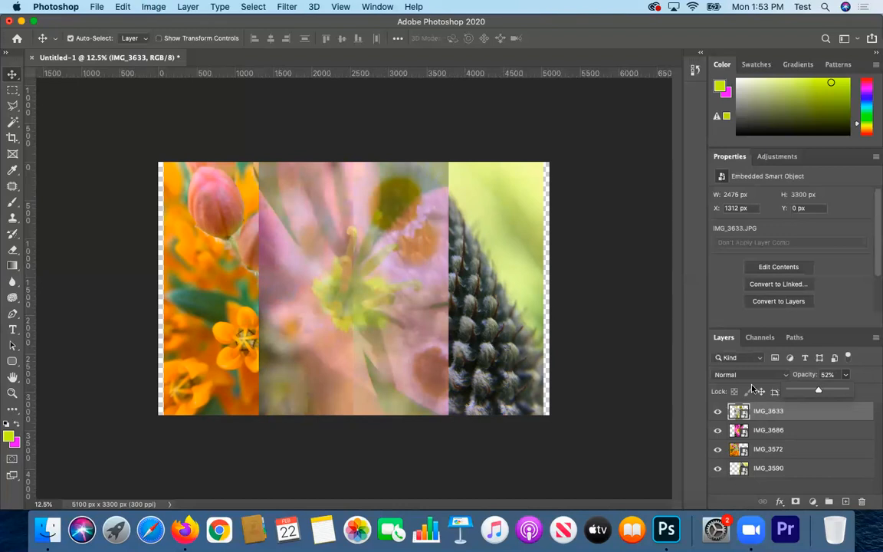
Free-transform the IMG_3633 photo, rotating it 90° and stretching it to cover the full 5100 x 3300 px canvas
click(125, 6)
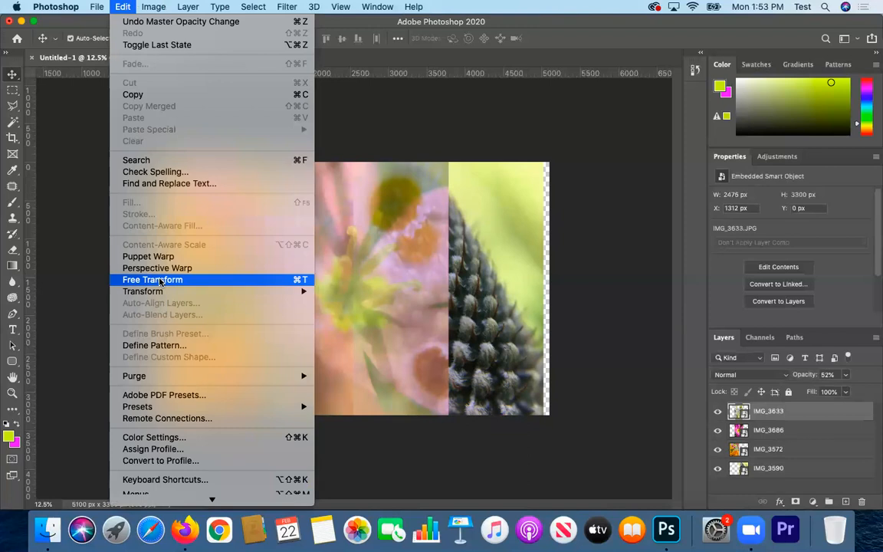
mouse_move(157, 291)
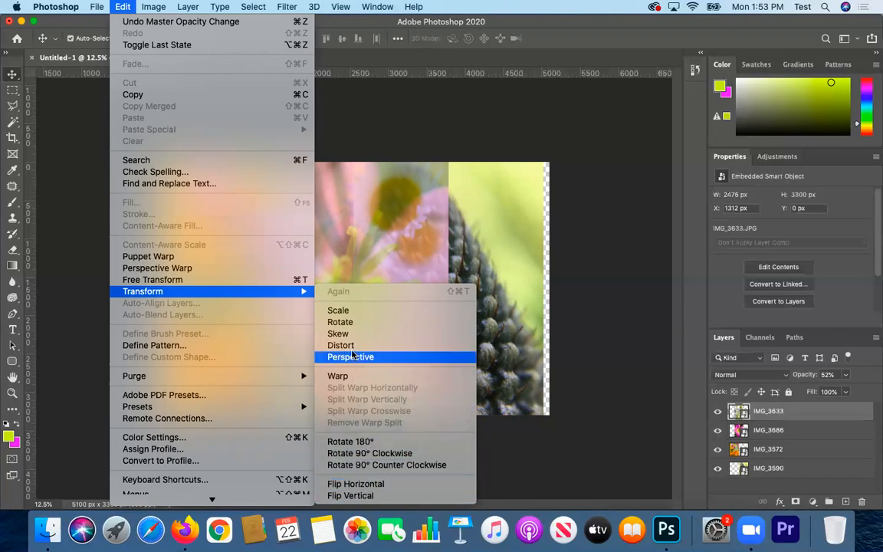
click(175, 283)
drag(415, 134, 507, 389)
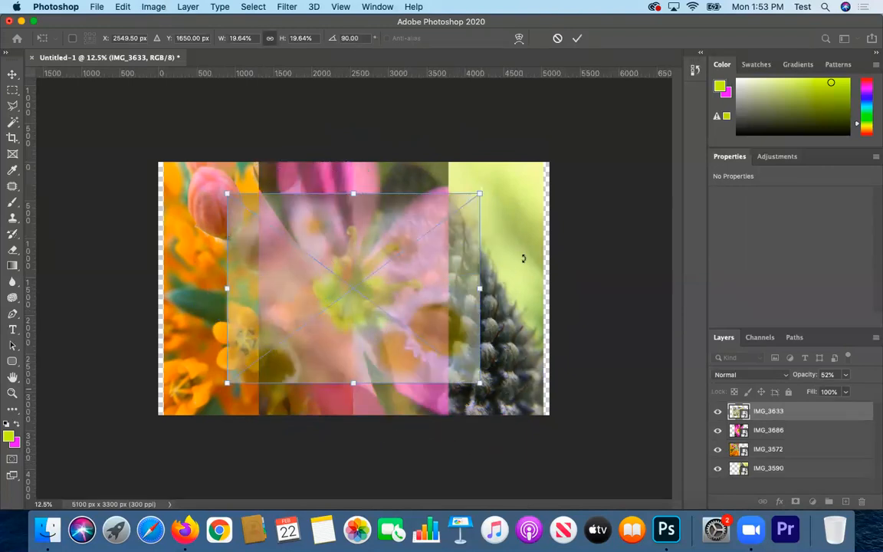
drag(477, 192, 573, 123)
drag(539, 165, 515, 203)
drag(229, 381, 162, 416)
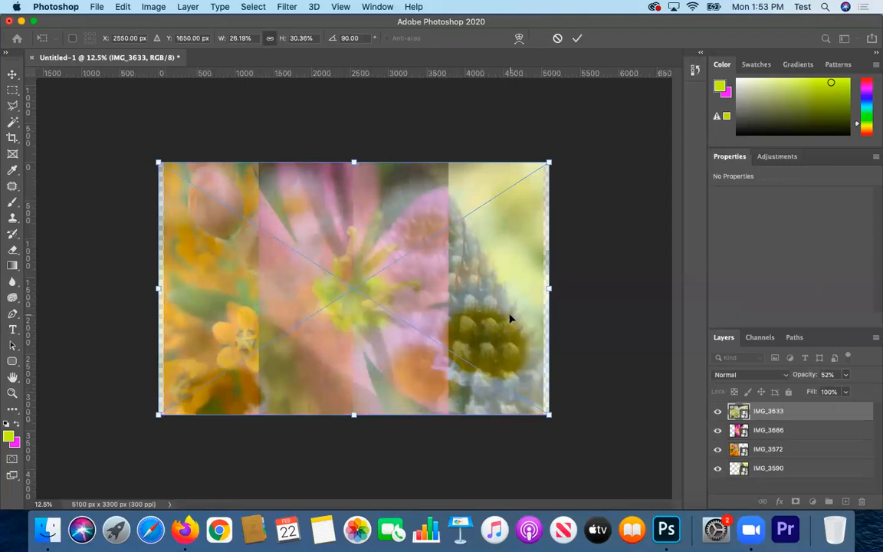
key(Return)
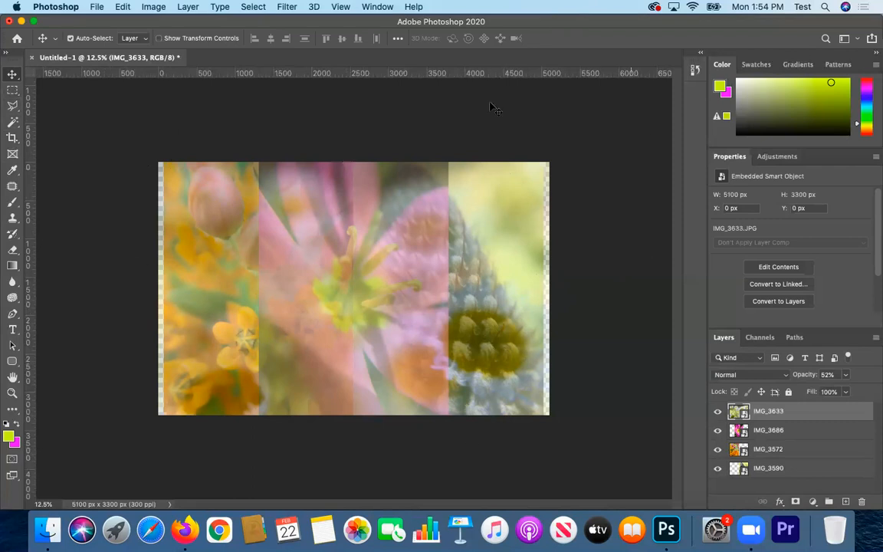
Sample orange from the small flower, swap it to the background colour, and sample dark olive from the flower's brown centre as the foreground
click(12, 170)
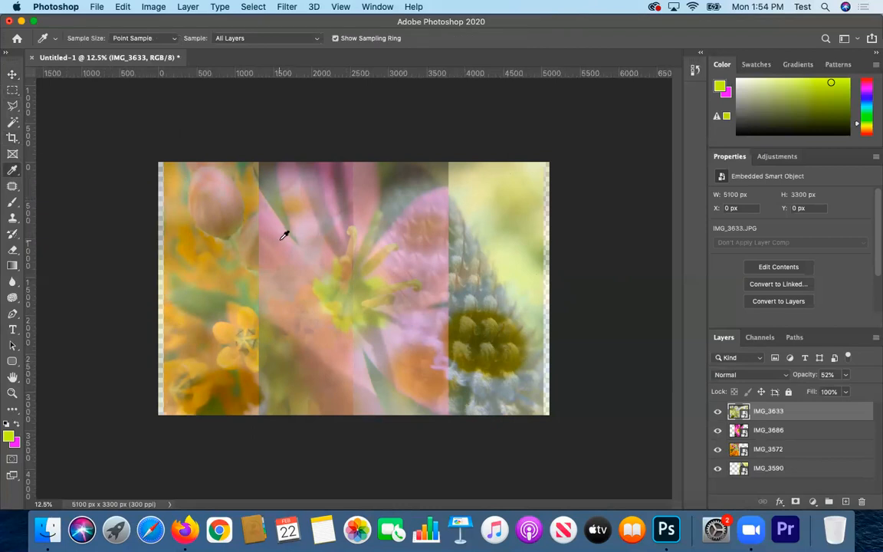
click(228, 328)
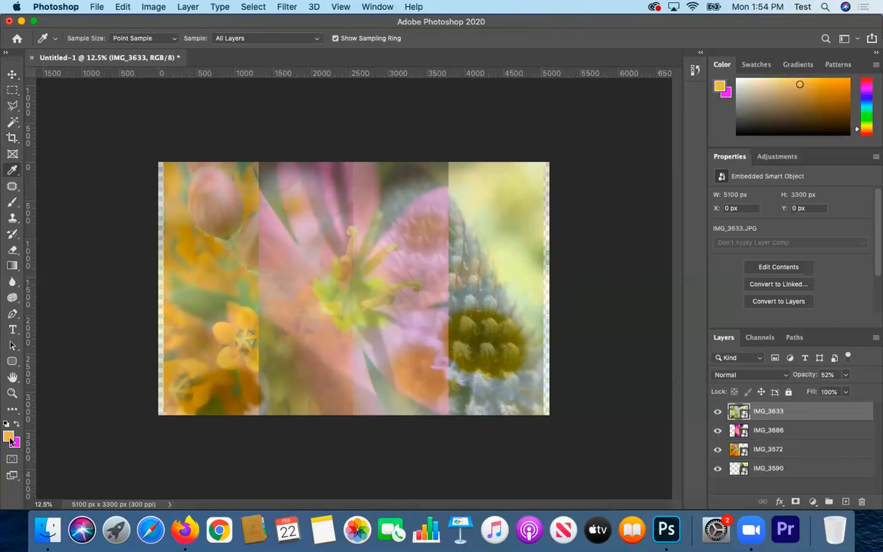
click(239, 361)
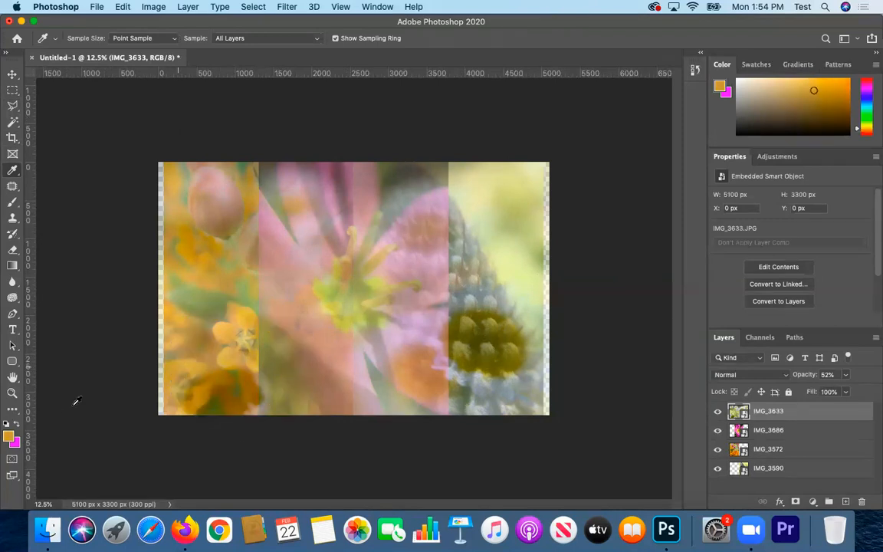
click(17, 425)
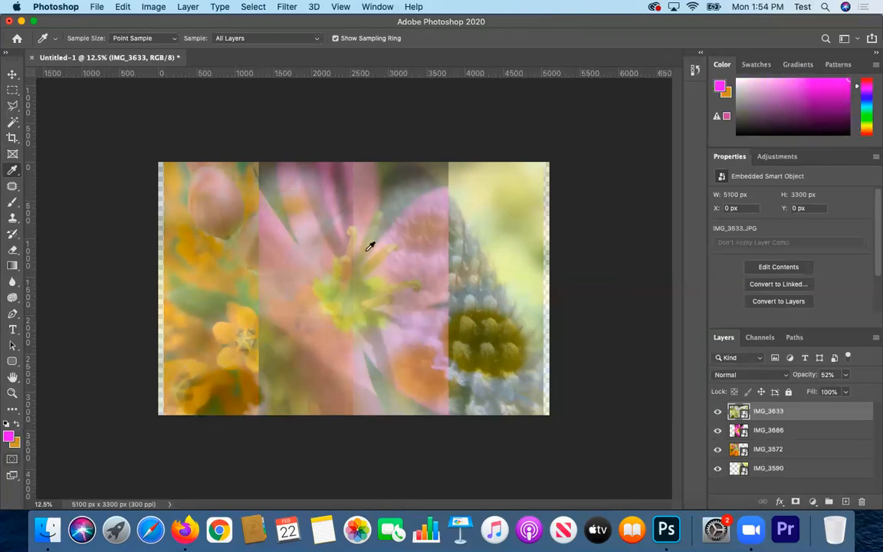
click(479, 339)
click(492, 360)
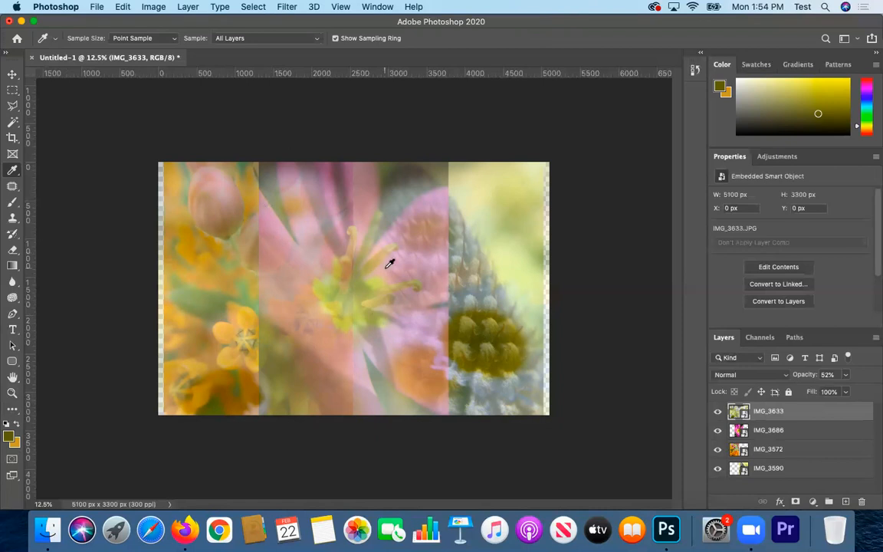
Take up the Brush tool, decline rasterizing the IMG_3633 smart object, and add a new layer above it for painting
click(10, 203)
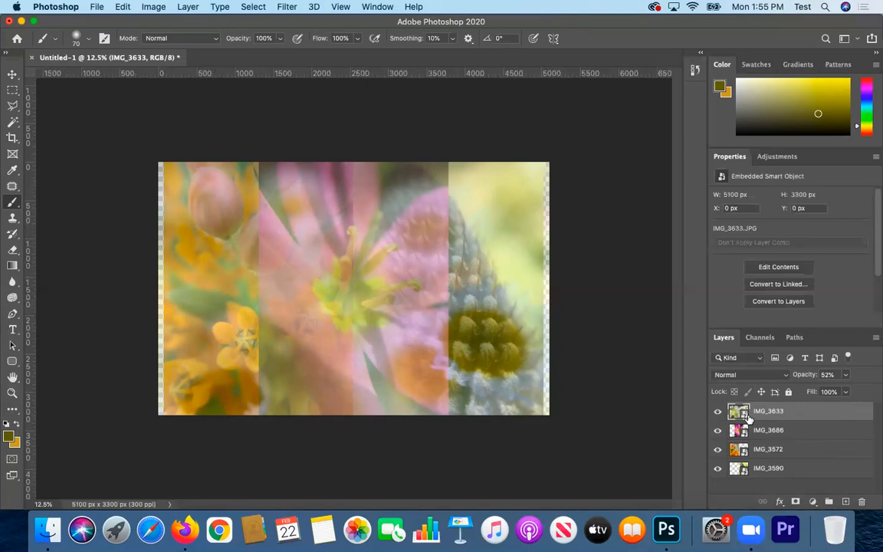
click(332, 274)
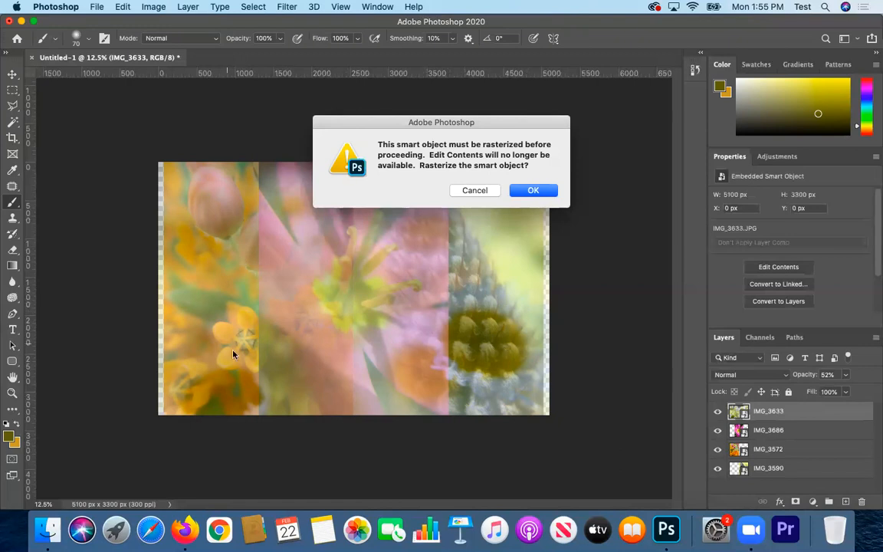
click(470, 190)
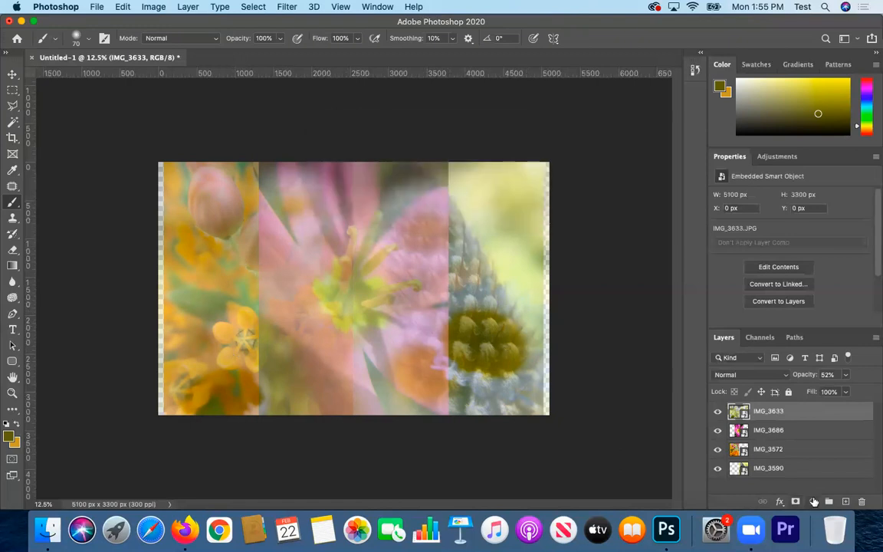
click(844, 502)
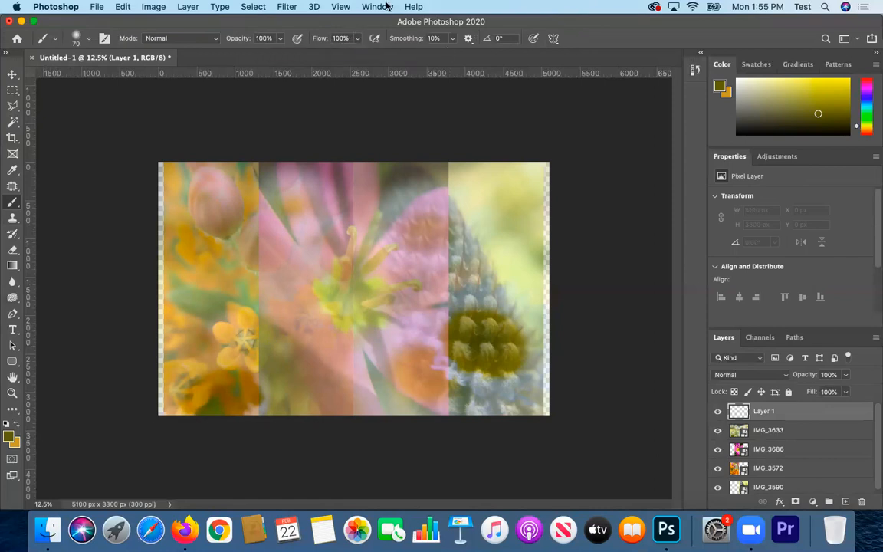
Try the Hard Round Pressure Size brush preset at a size of 89 px
click(88, 39)
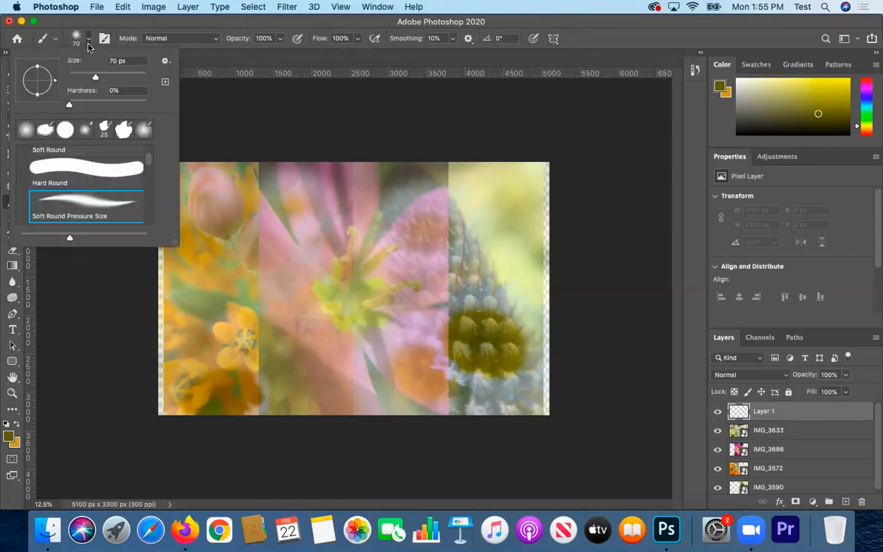
drag(98, 79, 113, 83)
click(61, 161)
scroll(96, 198, down, 1)
scroll(97, 198, down, 2)
click(84, 173)
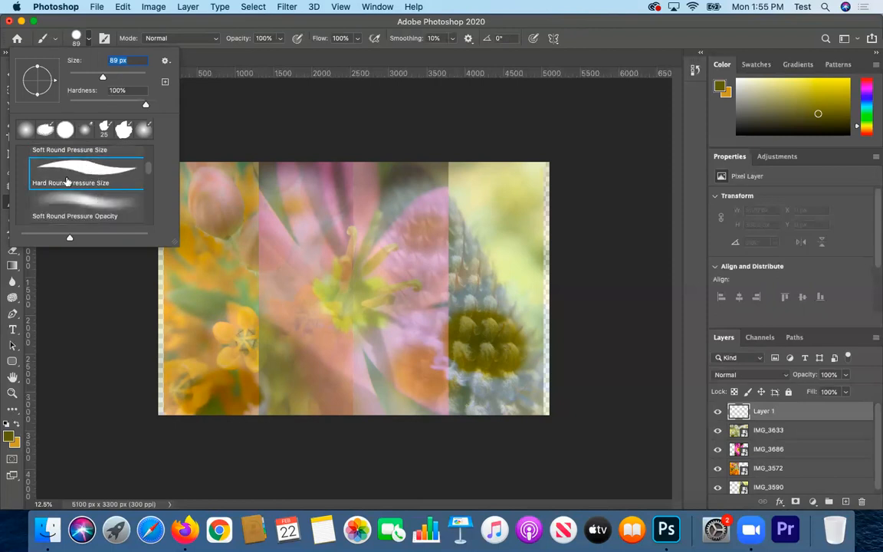
Look through the brush presets from the general brushes to the wet media and special effects folders
scroll(66, 182, up, 2)
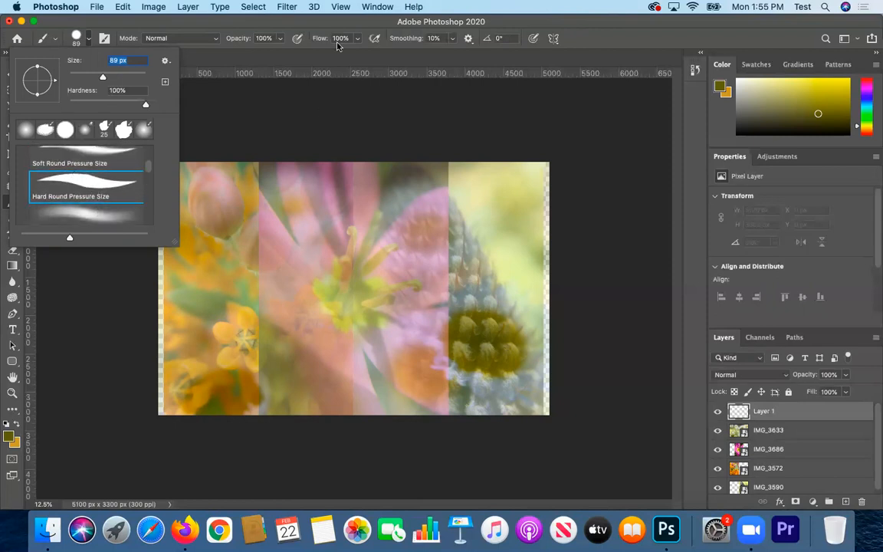
scroll(92, 180, down, 3)
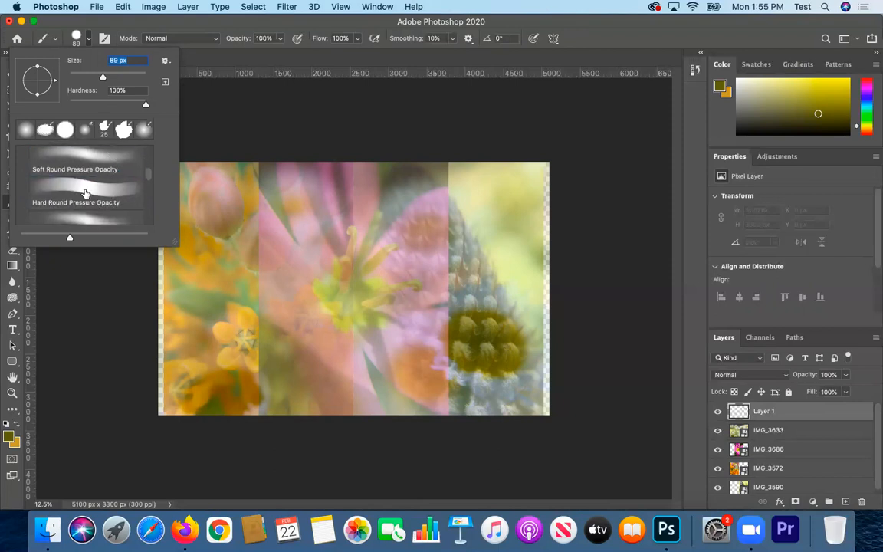
scroll(135, 195, down, 4)
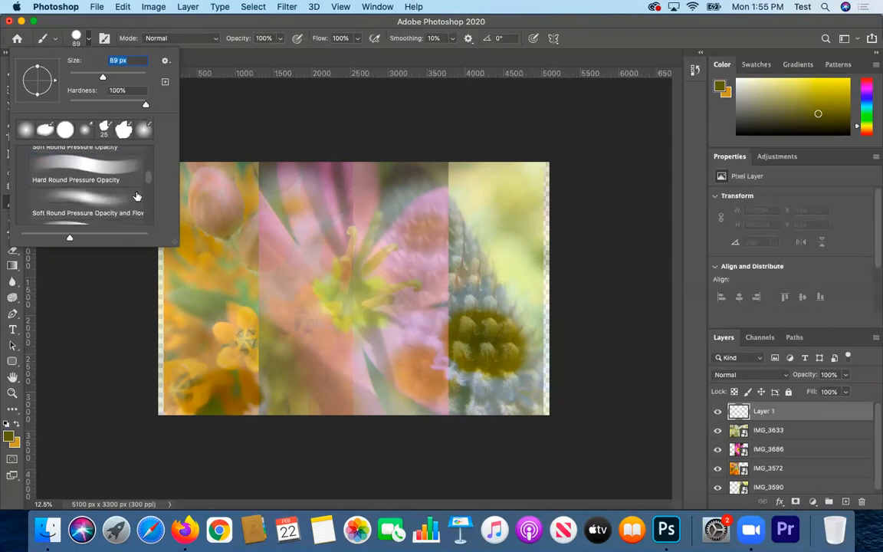
scroll(136, 196, up, 3)
scroll(115, 192, down, 3)
scroll(93, 183, up, 3)
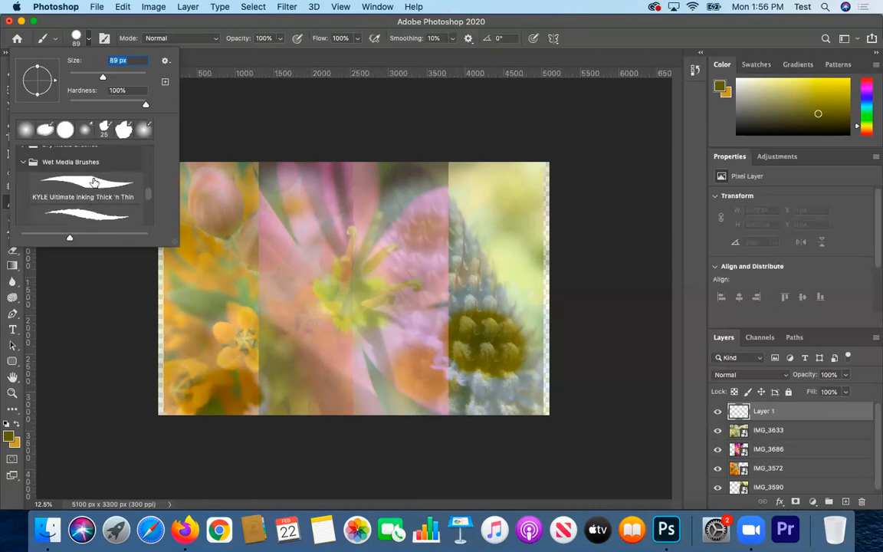
click(24, 185)
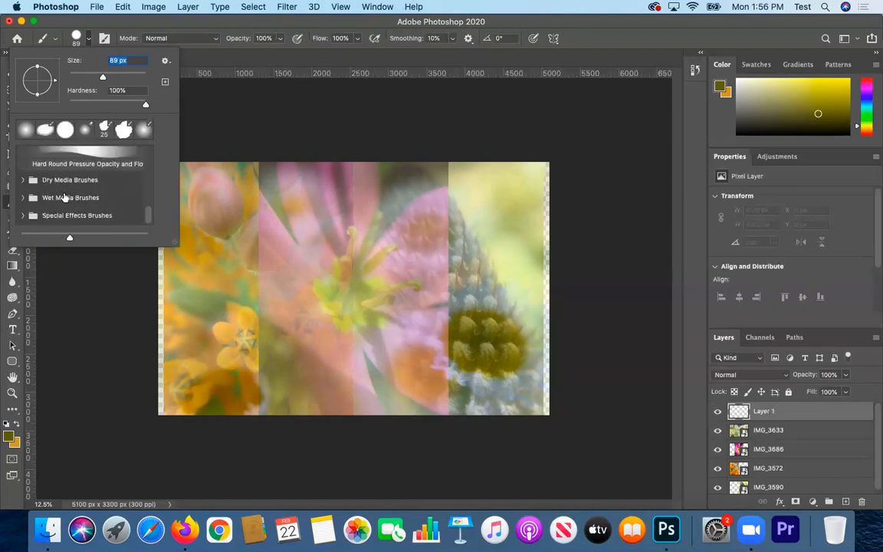
scroll(49, 200, up, 10)
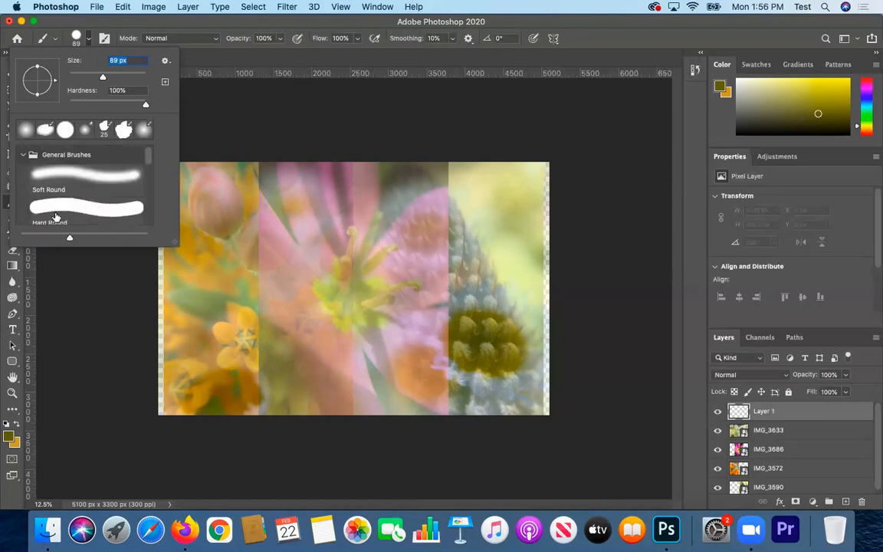
Choose the Soft Round brush and set its size to 150 px
click(59, 172)
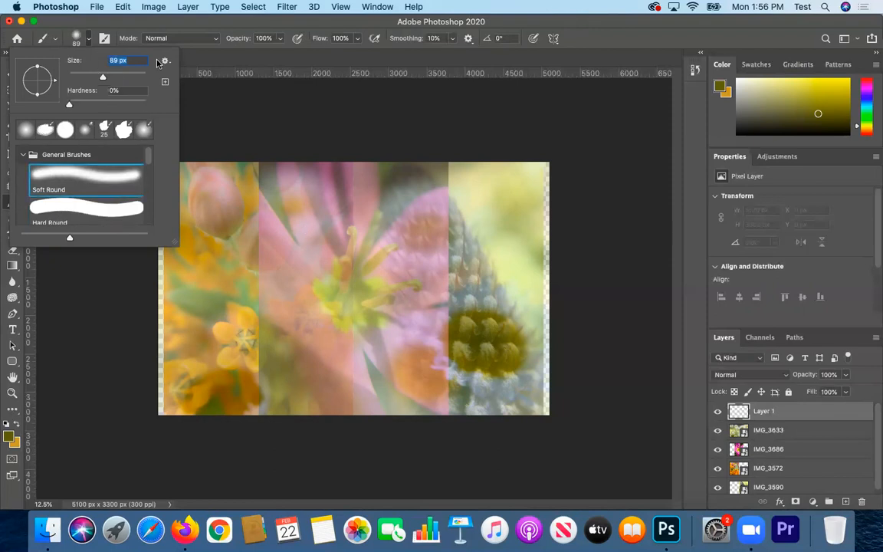
text(150)
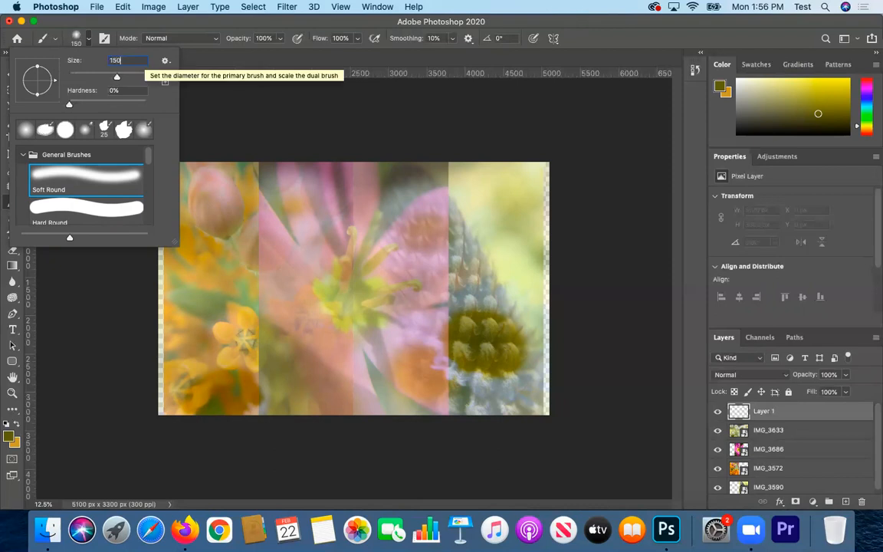
key(Return)
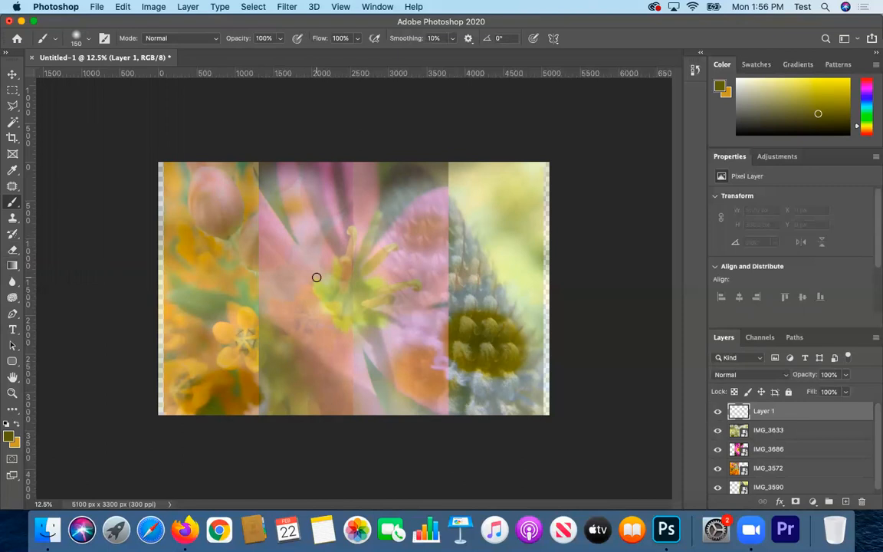
Enlarge the brush to 800 px, stepping its size up and down
key(bracketright)
key(bracketright)
key(bracketright)
key(bracketright)
key(bracketright)
key(bracketright)
key(bracketright)
key(bracketright)
key(bracketright)
key(bracketright)
key(bracketleft)
key(bracketleft)
key(bracketleft)
key(bracketleft)
key(bracketleft)
key(bracketleft)
key(bracketleft)
key(bracketleft)
key(bracketright)
key(bracketright)
key(bracketright)
key(bracketright)
key(bracketright)
Try painting a thick olive rectangle around the central flower on Layer 1 and undo it
mouse_move(245, 205)
mouse_down()
mouse_move(487, 211)
mouse_move(490, 362)
mouse_up()
mouse_move(311, 371)
mouse_down()
mouse_move(244, 376)
mouse_move(227, 291)
mouse_move(233, 205)
mouse_up()
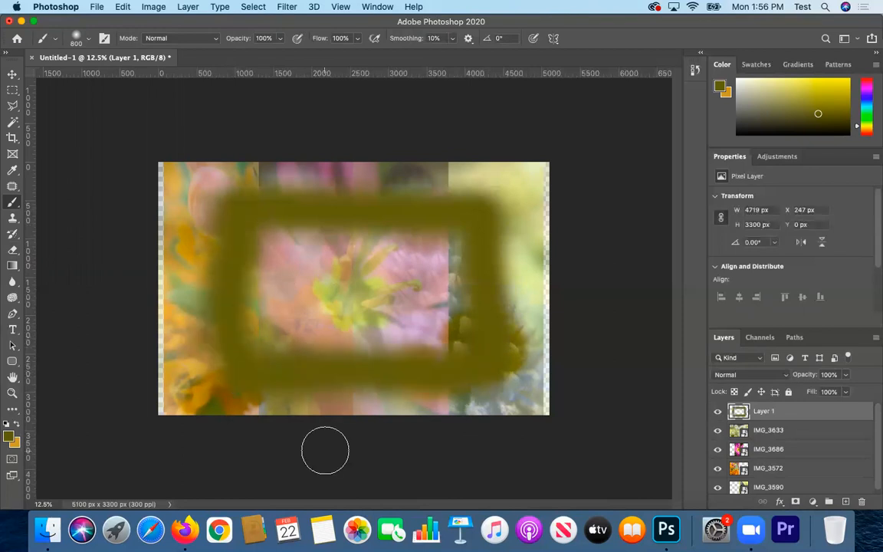
key(super+z)
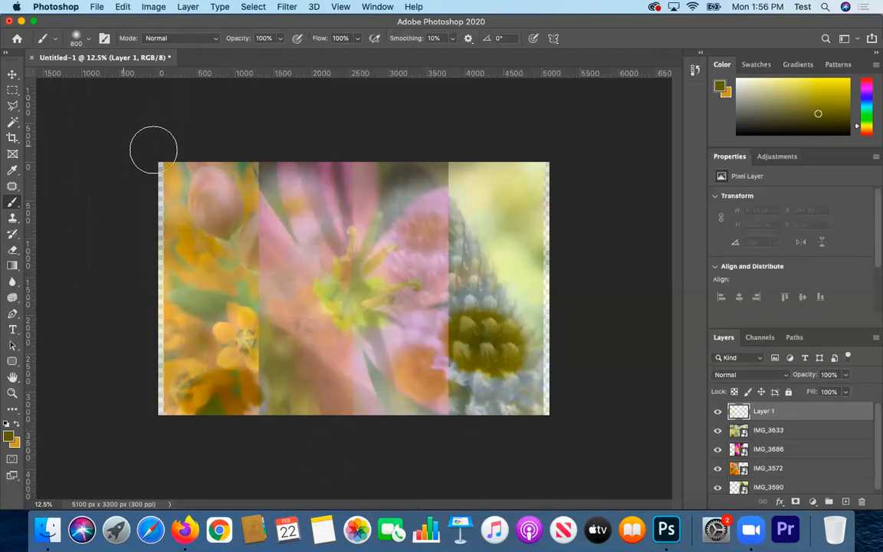
Paint a soft olive border along all four canvas edges on Layer 1, undoing the first version and repainting it
mouse_move(149, 153)
mouse_down()
mouse_move(584, 140)
mouse_move(557, 146)
mouse_move(531, 441)
mouse_move(542, 438)
mouse_move(549, 423)
mouse_move(475, 435)
mouse_move(160, 422)
mouse_up()
drag(146, 148, 141, 396)
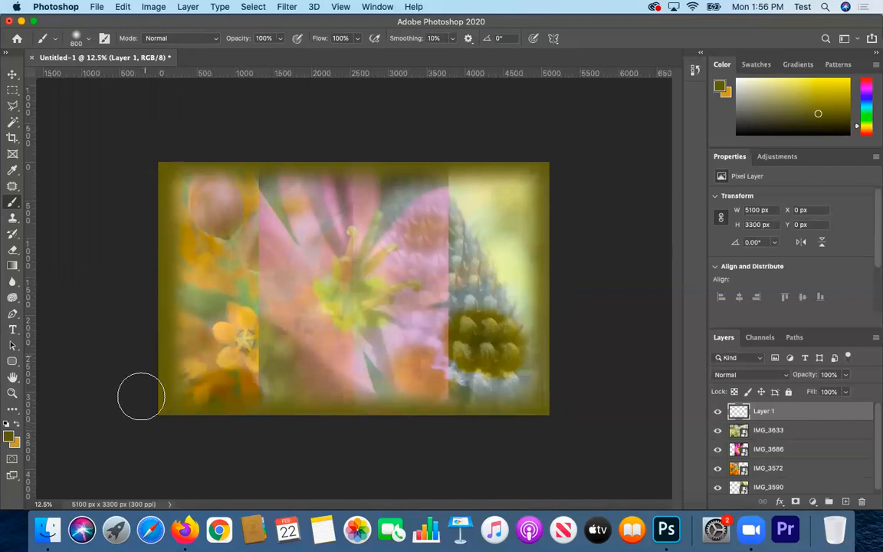
key(super+z)
drag(152, 154, 152, 417)
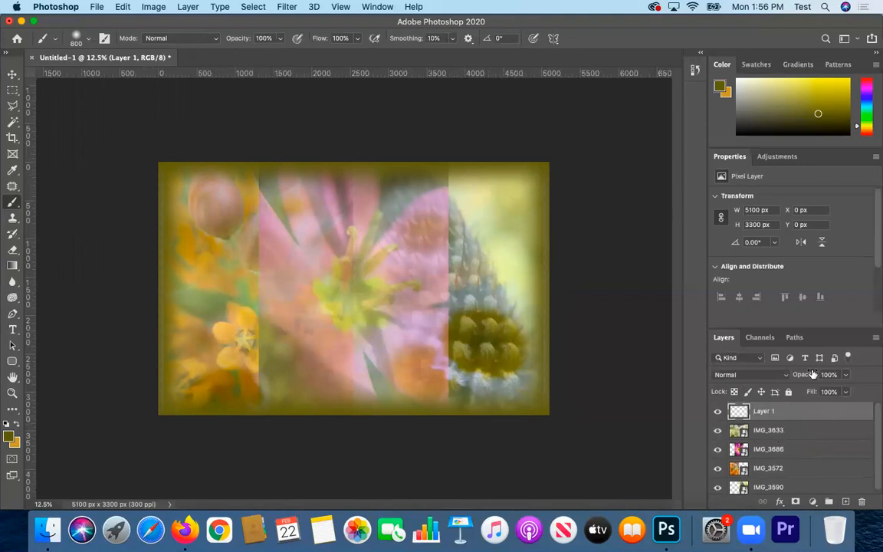
Lock and unlock Layer 1, and toggle its visibility to compare the picture with and without the painted border
click(787, 392)
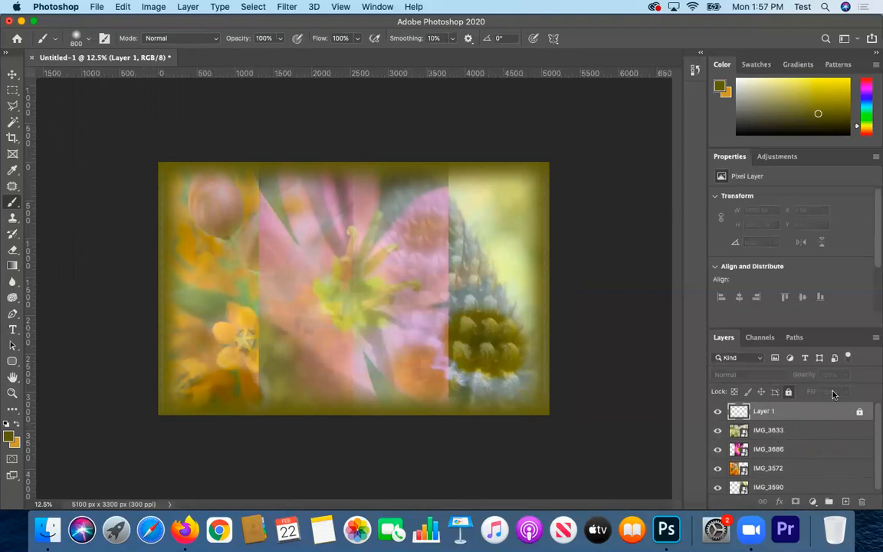
click(785, 393)
click(717, 412)
click(718, 412)
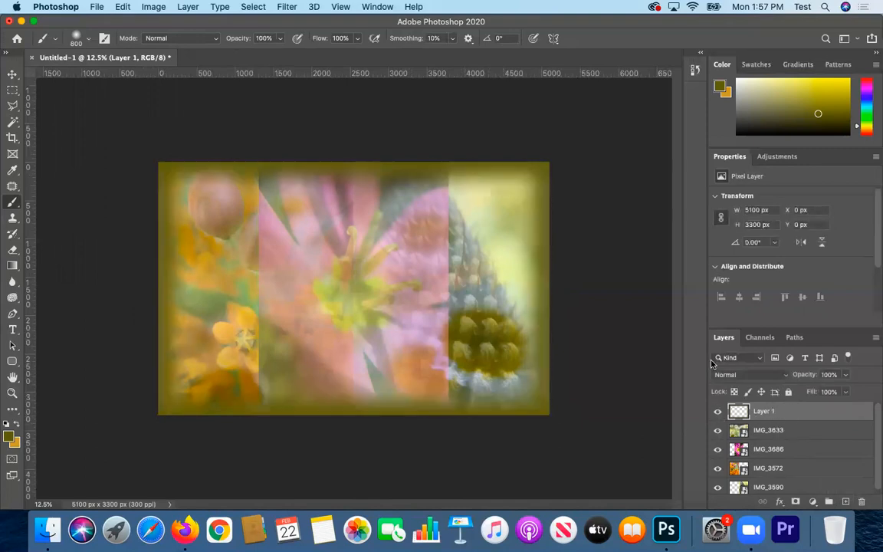
click(717, 411)
click(718, 411)
click(718, 412)
click(717, 412)
click(717, 412)
click(717, 413)
Try erasing the painted border along the canvas's left edge with the hard 400 px Eraser, undoing each stroke
click(13, 249)
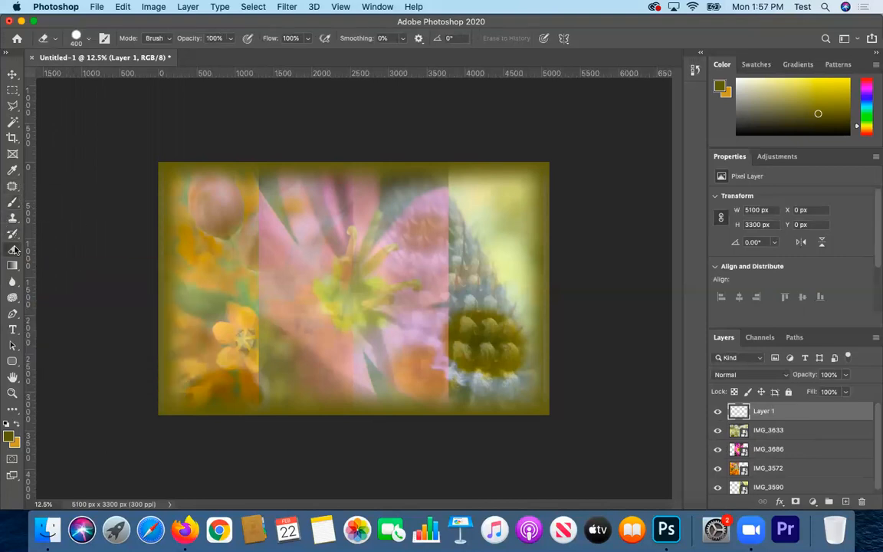
drag(178, 200, 164, 356)
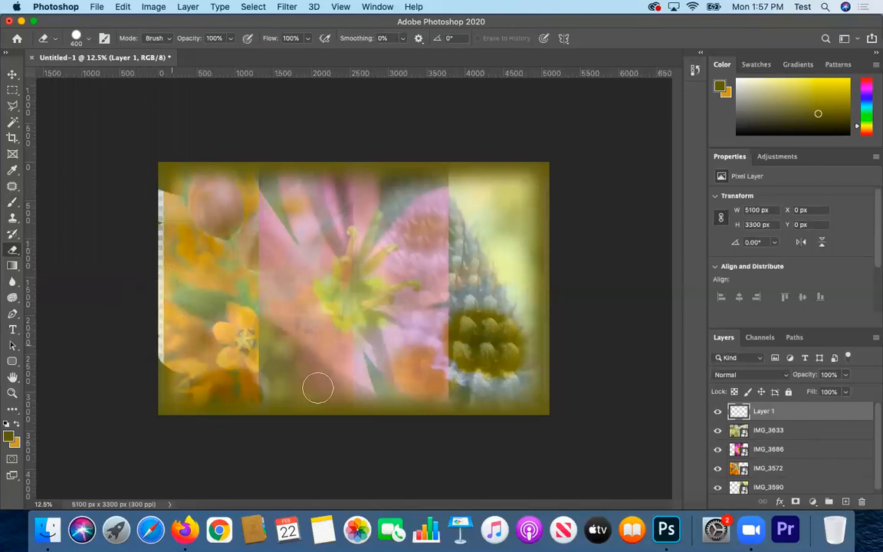
key(super+z)
mouse_move(186, 205)
mouse_down()
mouse_move(179, 329)
mouse_move(163, 314)
mouse_up()
key(super+z)
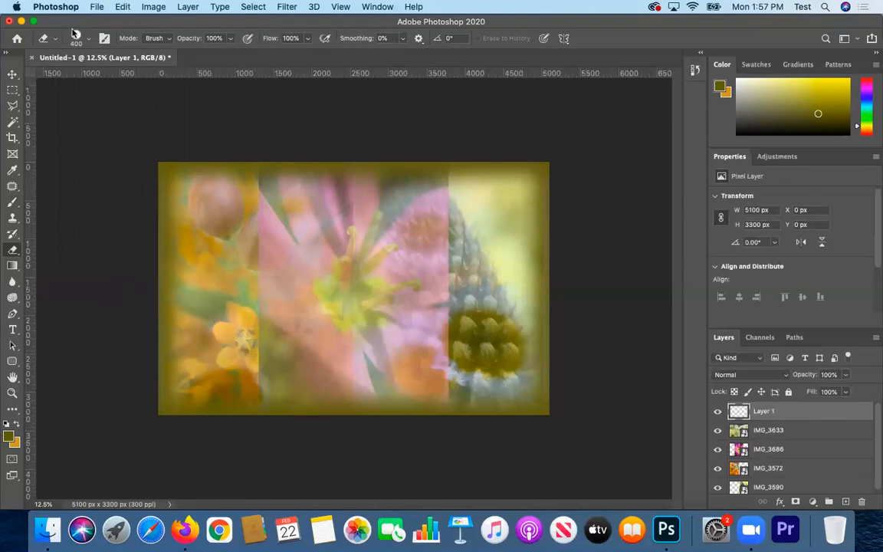
Try erasing the inner part of the painted border all around the canvas with the Hard Round 400 px Eraser and undo it
click(79, 40)
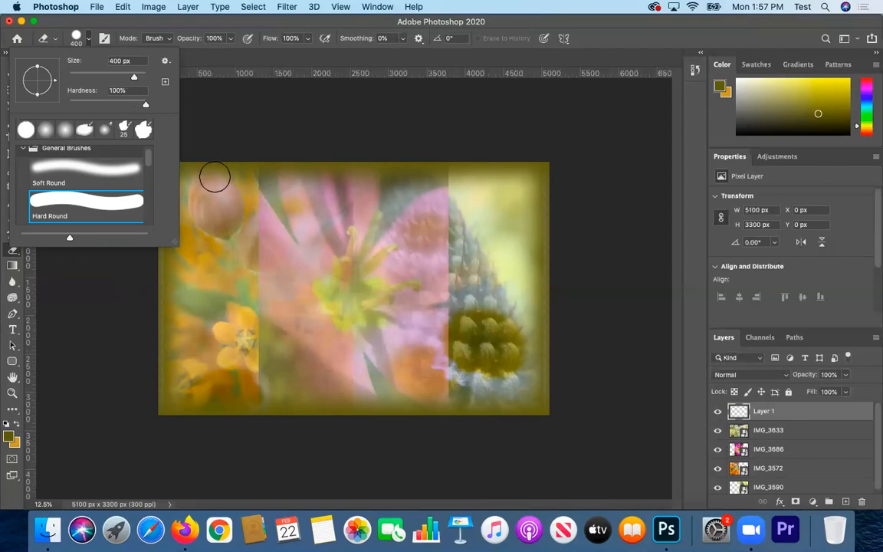
mouse_move(212, 185)
mouse_down()
mouse_move(502, 187)
mouse_move(532, 219)
mouse_move(517, 367)
mouse_move(433, 387)
mouse_move(286, 375)
mouse_move(185, 390)
mouse_move(173, 282)
mouse_move(182, 182)
mouse_up()
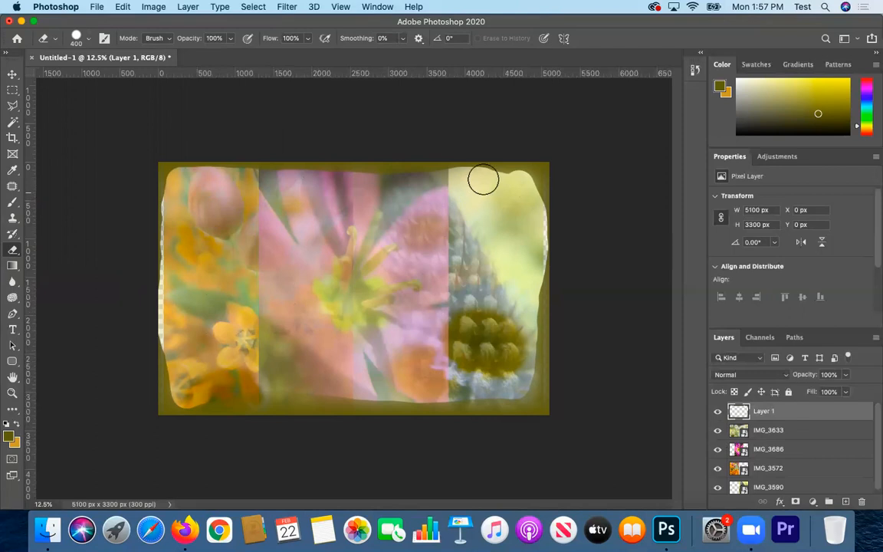
key(super+z)
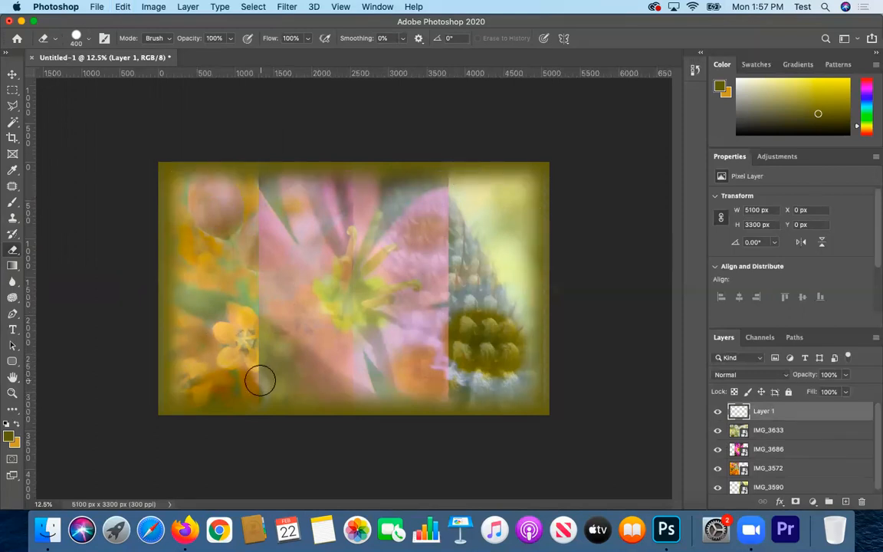
Apply the Blur tool to the orange flower on IMG_3572 and accept rasterizing the smart object
click(12, 281)
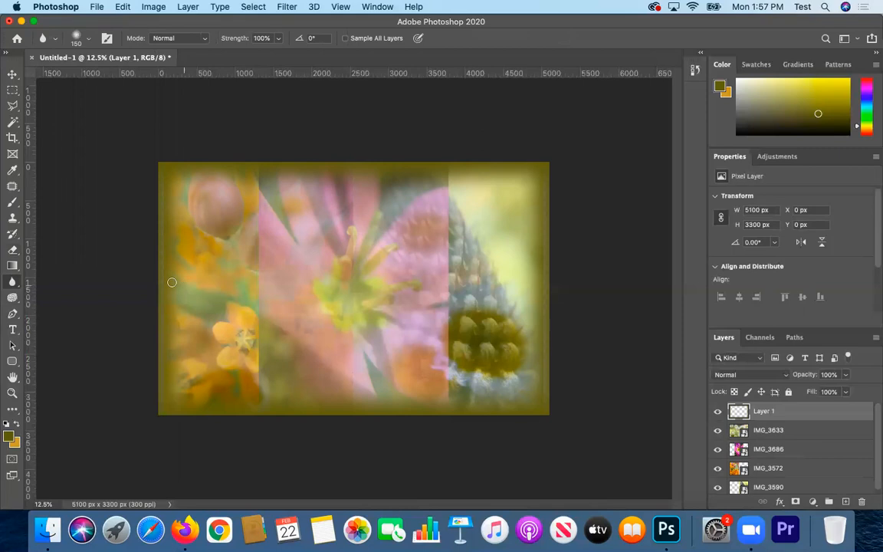
click(774, 469)
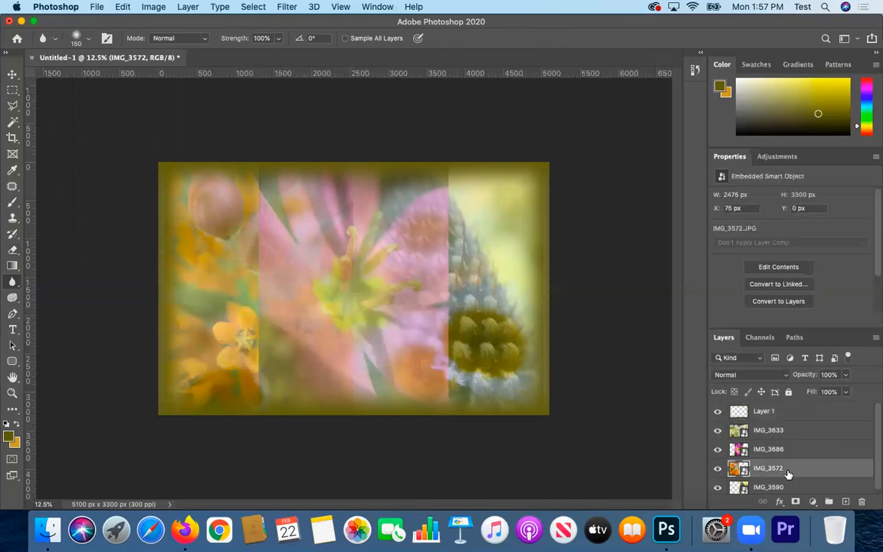
click(232, 331)
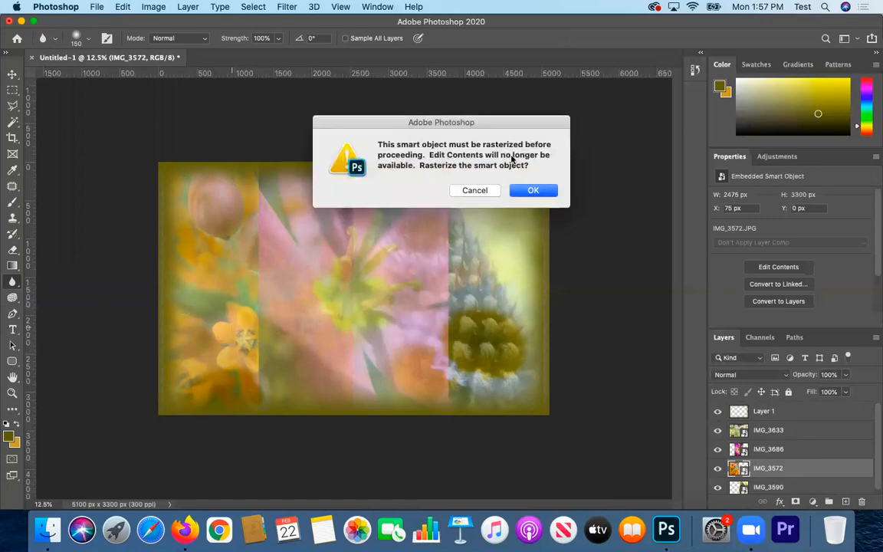
click(532, 189)
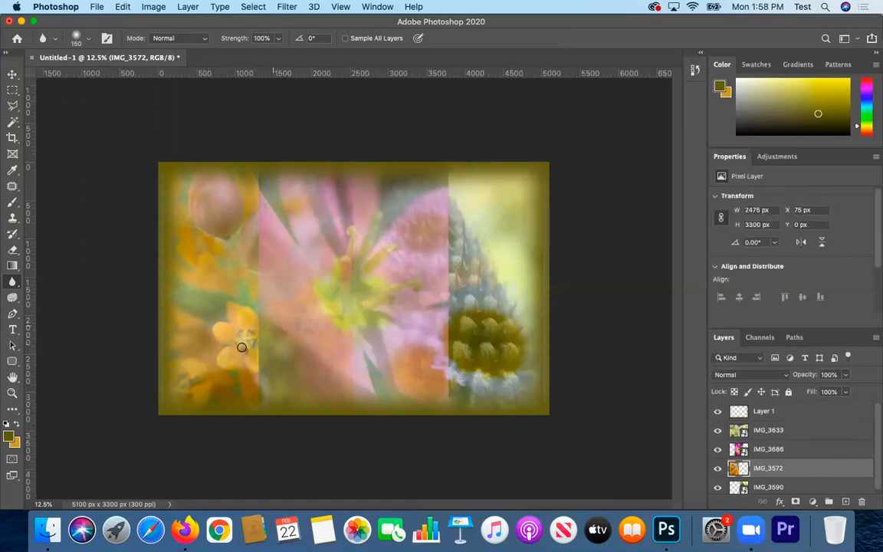
Enlarge the Blur tool's brush to 600 px for the orange flowers on IMG_3572, and hide Layer 1, IMG_3633 and IMG_3686
key(z)
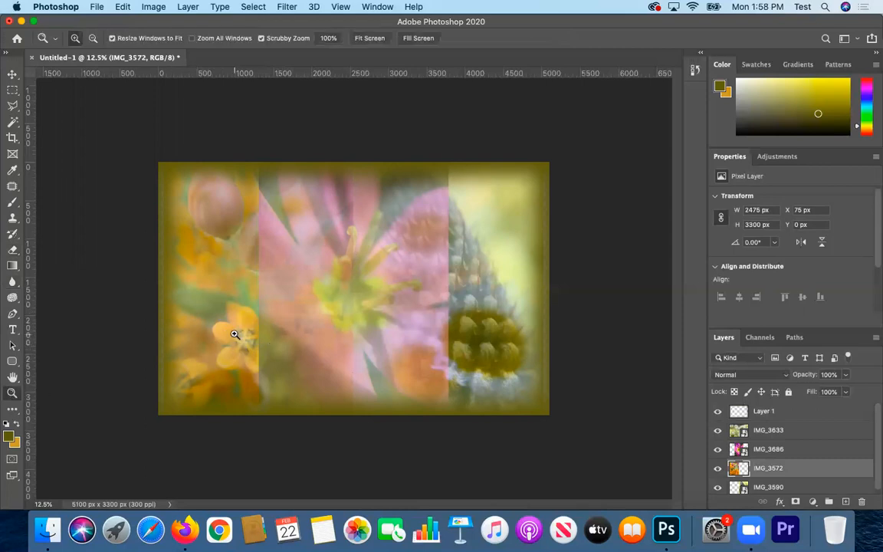
click(191, 360)
click(163, 372)
click(163, 341)
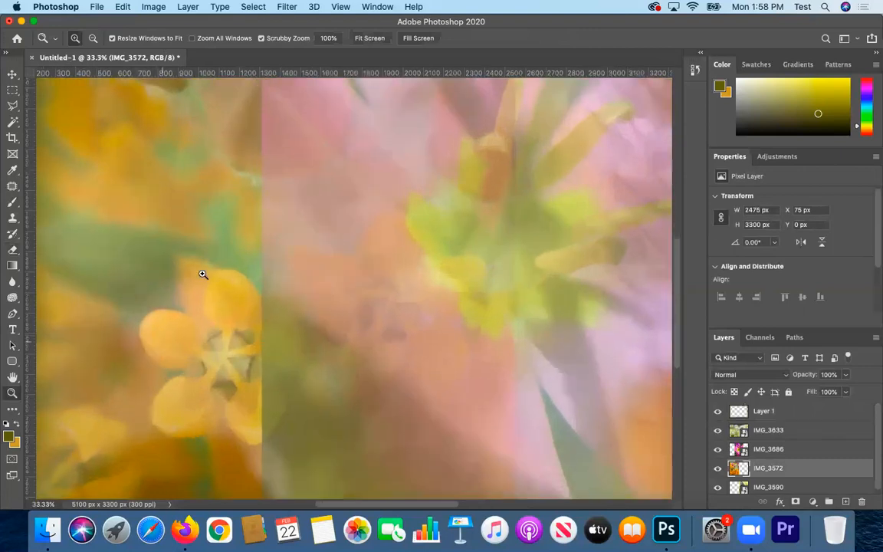
click(11, 281)
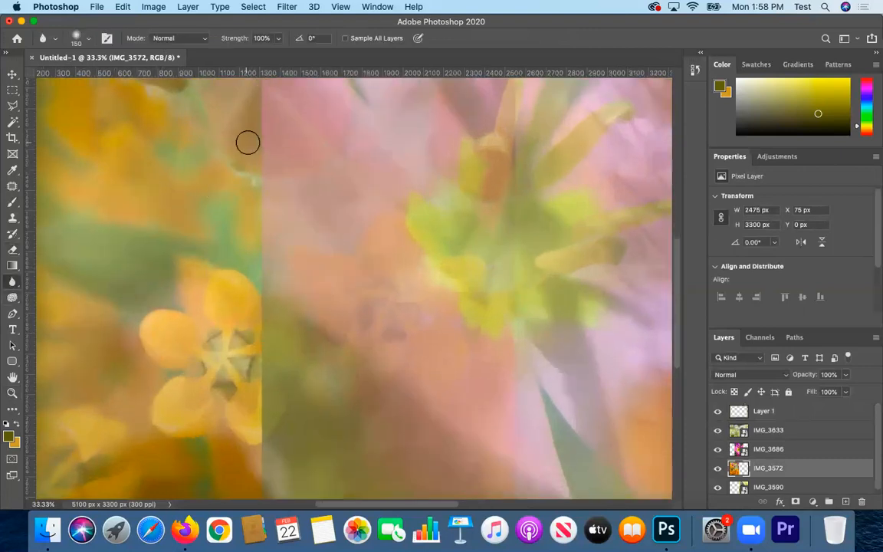
click(89, 38)
click(111, 75)
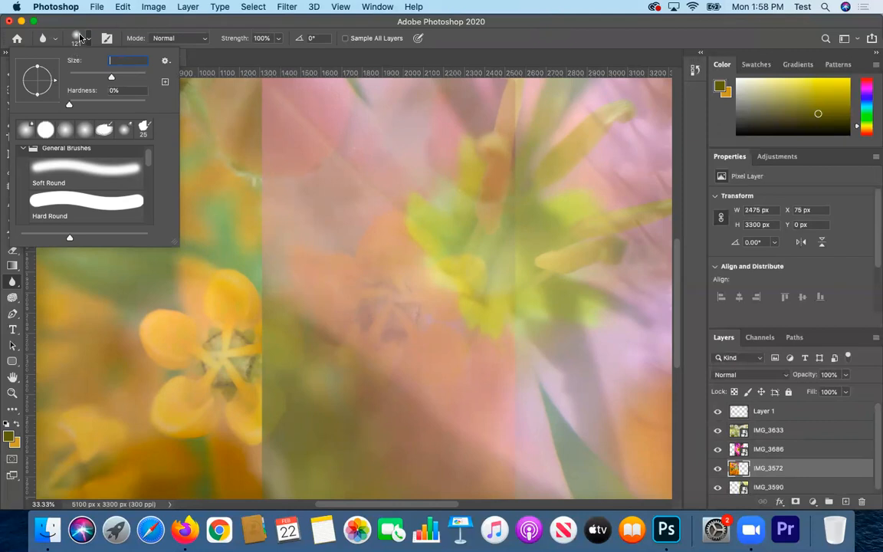
click(79, 37)
click(529, 190)
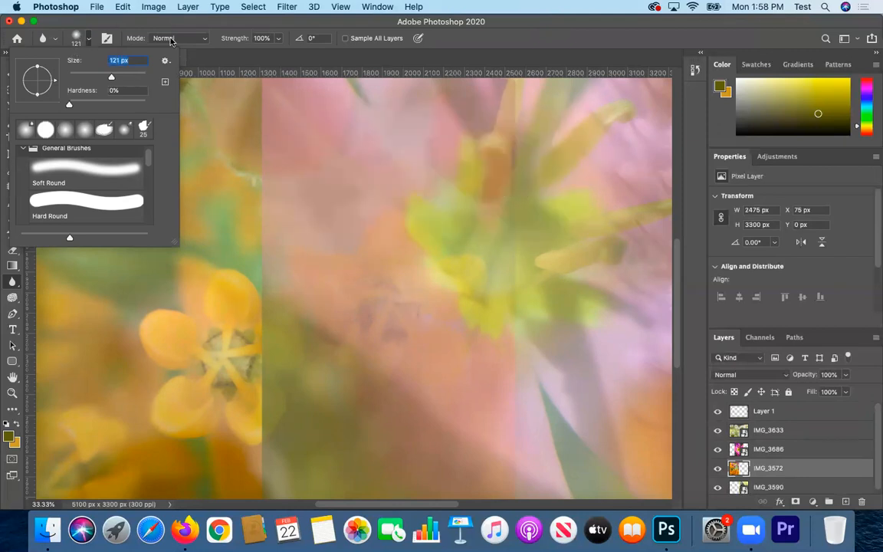
click(86, 41)
key(bracketright)
key(bracketright)
key(bracketright)
key(bracketright)
key(bracketright)
key(bracketright)
key(bracketright)
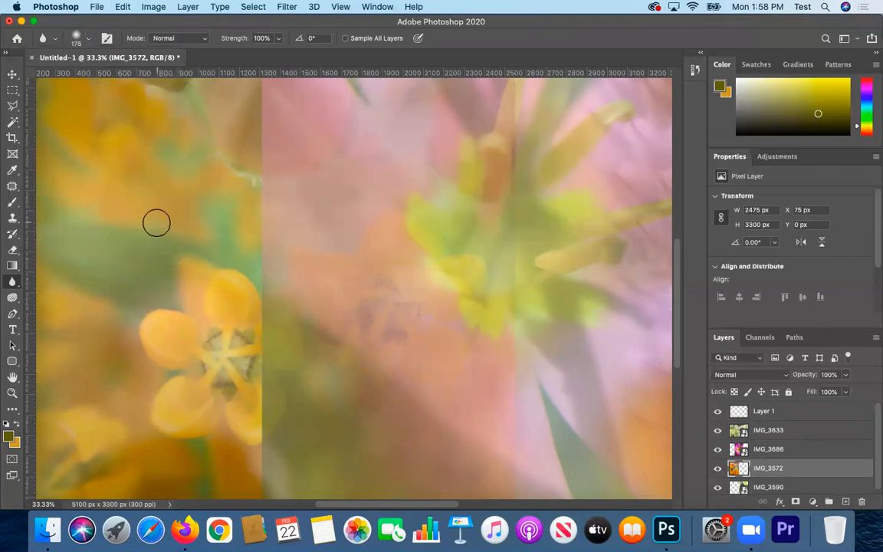
key(bracketright)
click(718, 449)
click(717, 412)
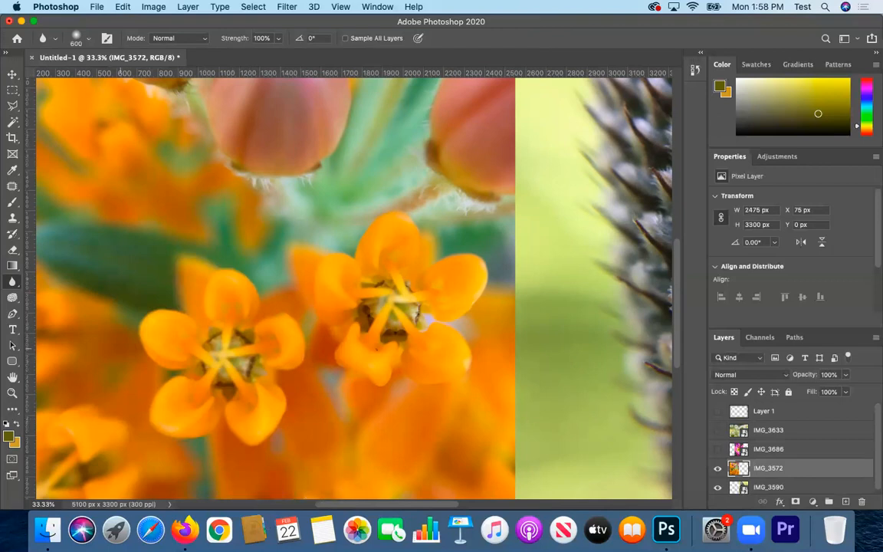
Desaturate the left orange flower and its surroundings on IMG_3572 with the Sponge tool at 1300 px and 50% flow
click(13, 299)
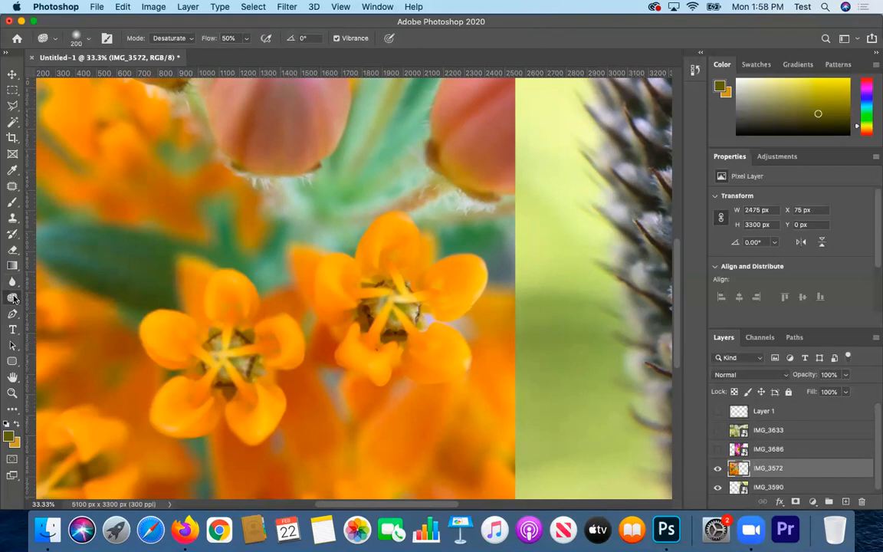
right_click(13, 298)
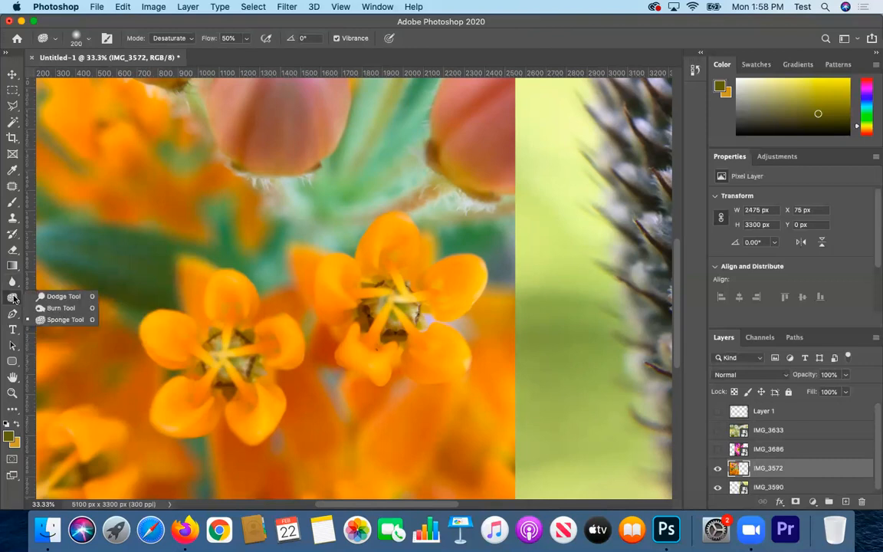
click(61, 319)
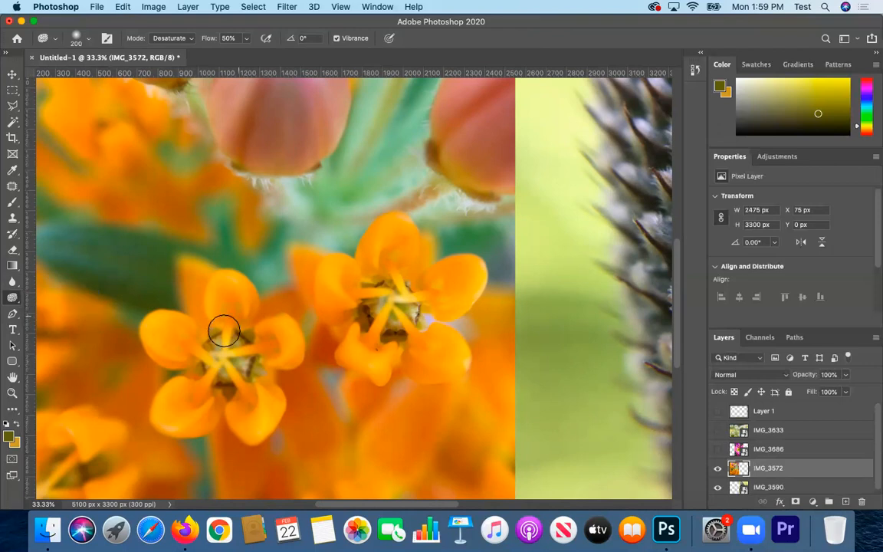
key(bracketright)
key(bracketright)
key(bracketright)
key(bracketright)
key(bracketright)
key(bracketright)
key(bracketright)
key(bracketright)
key(bracketright)
key(bracketright)
key(bracketright)
key(bracketright)
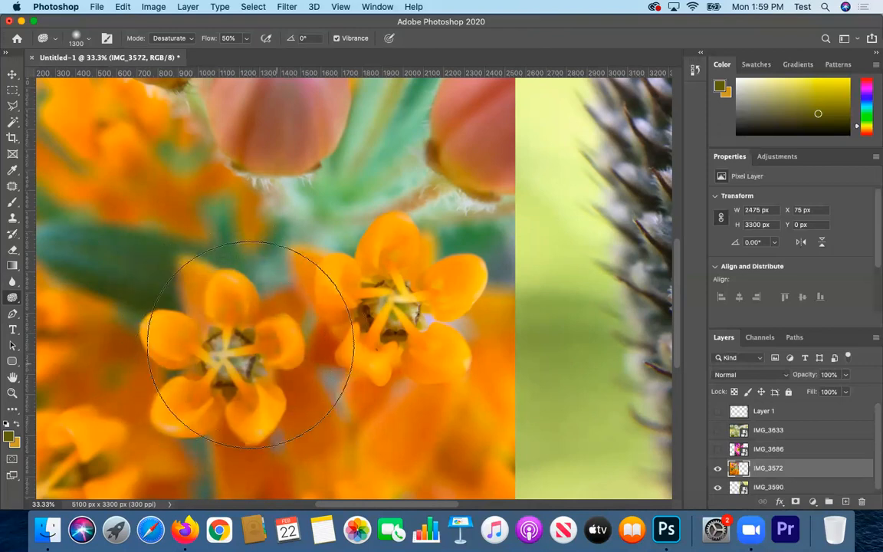
click(227, 361)
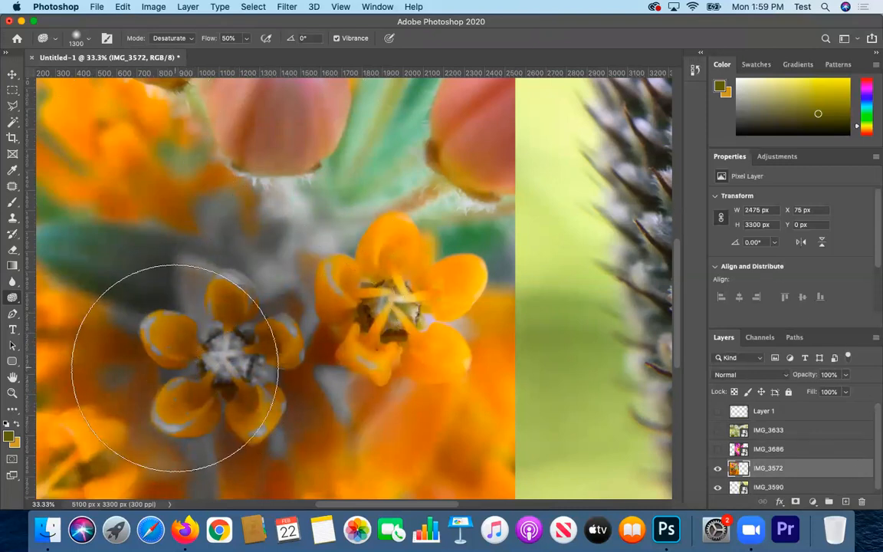
Switch the Sponge tool to Saturate mode and intensify the colours of the right orange flower and its surroundings
click(13, 300)
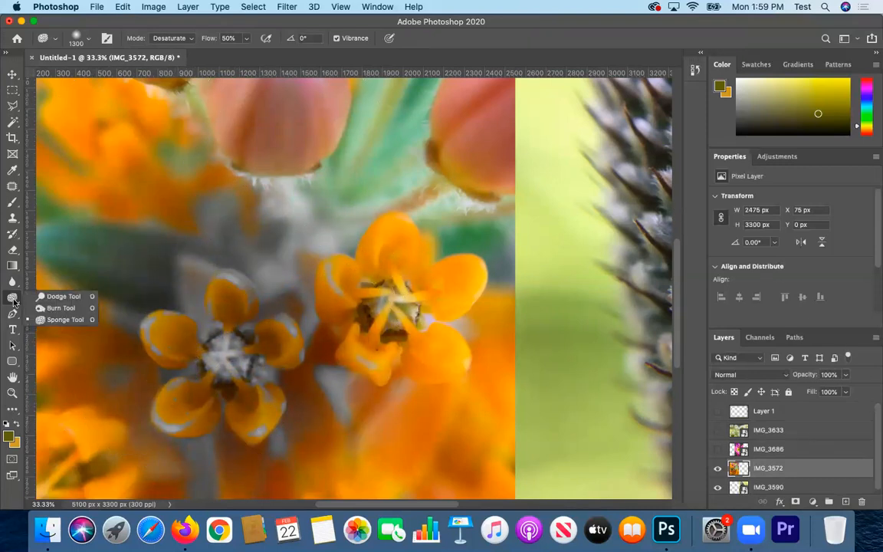
click(189, 38)
click(178, 49)
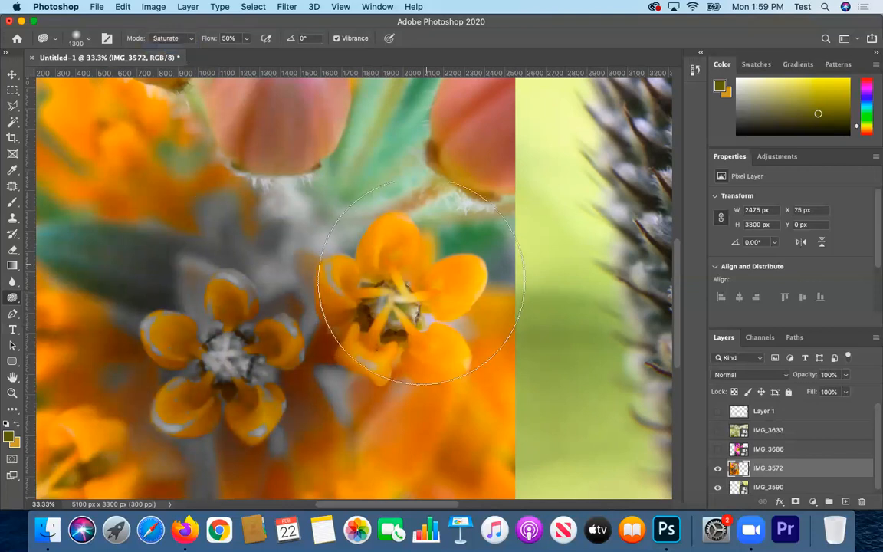
mouse_move(408, 330)
mouse_down()
mouse_move(398, 221)
mouse_move(437, 291)
mouse_move(356, 312)
mouse_move(420, 258)
mouse_move(371, 345)
mouse_up()
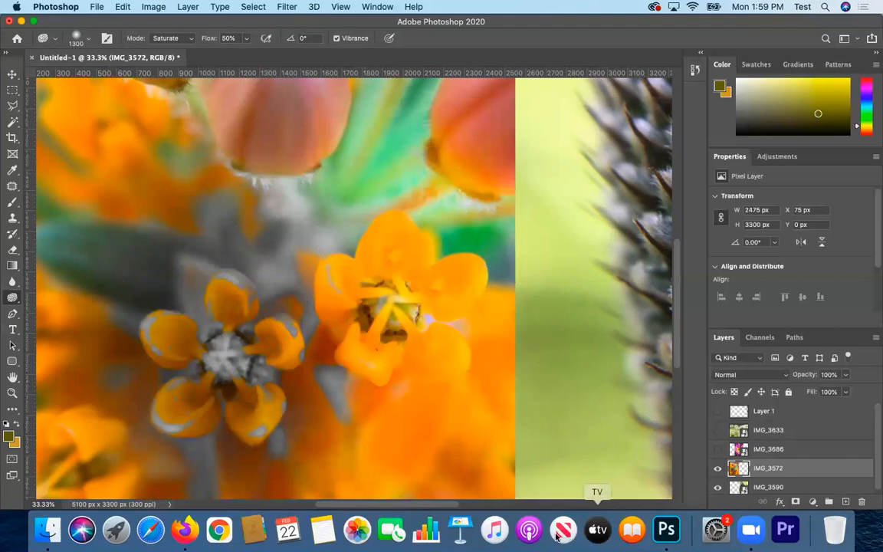
Switch to the Burn tool and enlarge its brush to 1100 px over the desaturated flower
click(14, 300)
click(59, 307)
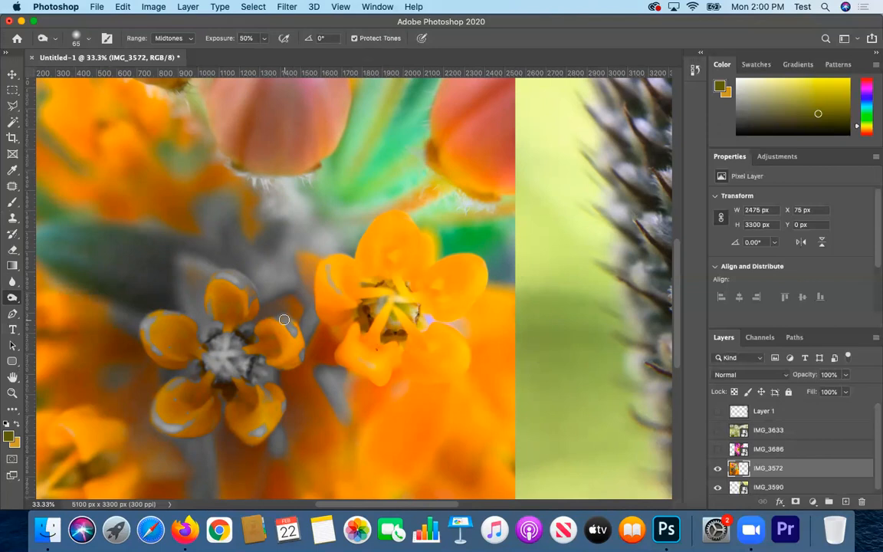
key(bracketright)
key(bracketright)
key(bracketright)
key(bracketright)
key(bracketright)
key(bracketright)
key(bracketright)
key(bracketright)
key(bracketright)
key(bracketright)
key(bracketright)
key(bracketright)
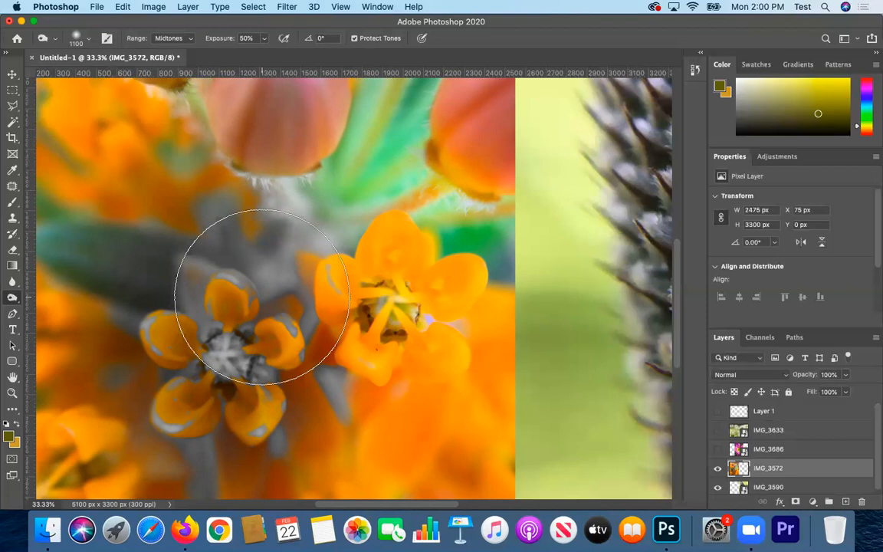
Lighten the right orange flower and the area around it with the Dodge tool at 800 px, Midtones range, 50% exposure
right_click(12, 298)
click(55, 308)
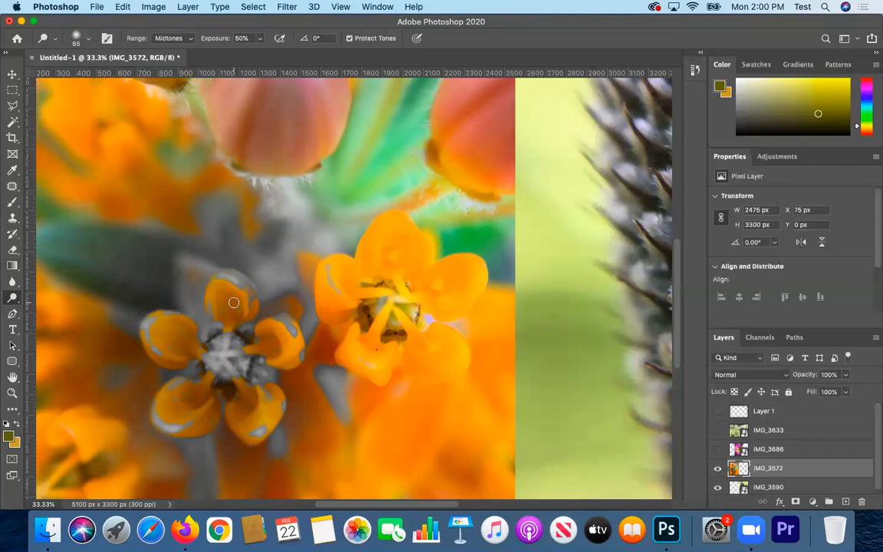
key(bracketright)
key(bracketright)
key(bracketright)
key(bracketright)
key(bracketright)
key(bracketright)
key(bracketright)
key(bracketright)
key(bracketright)
key(bracketright)
key(bracketright)
key(bracketright)
mouse_move(371, 225)
mouse_down()
mouse_move(354, 256)
mouse_move(354, 214)
mouse_move(377, 234)
mouse_move(358, 280)
mouse_move(358, 315)
mouse_move(405, 230)
mouse_up()
mouse_move(379, 341)
mouse_down()
mouse_move(376, 280)
mouse_move(338, 276)
mouse_up()
Darken the desaturated left flower with the Burn tool at 1100 px, first in the Midtones range and again in the Shadows range
click(19, 301)
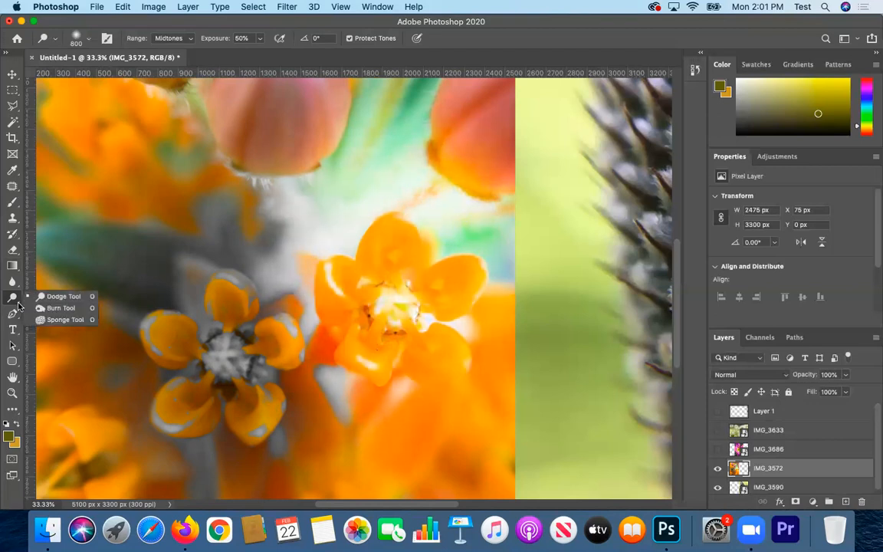
click(55, 305)
drag(244, 308, 203, 333)
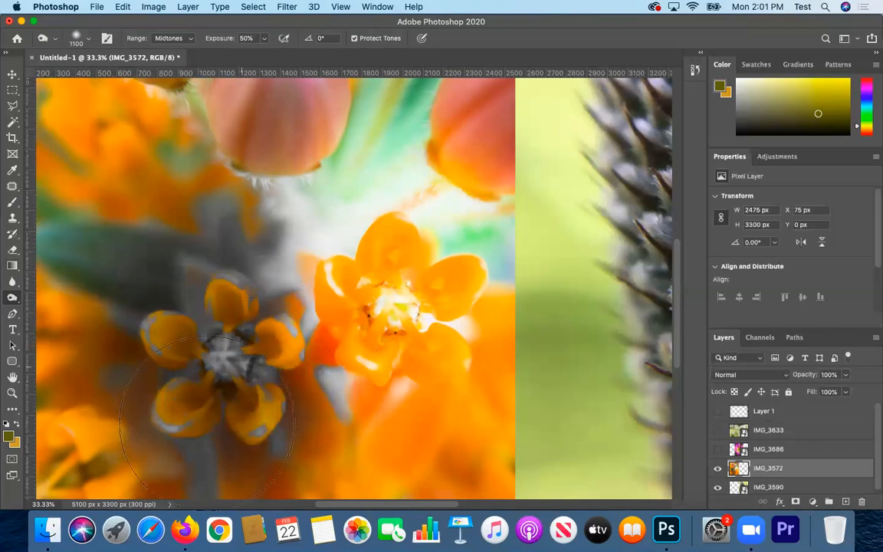
click(169, 39)
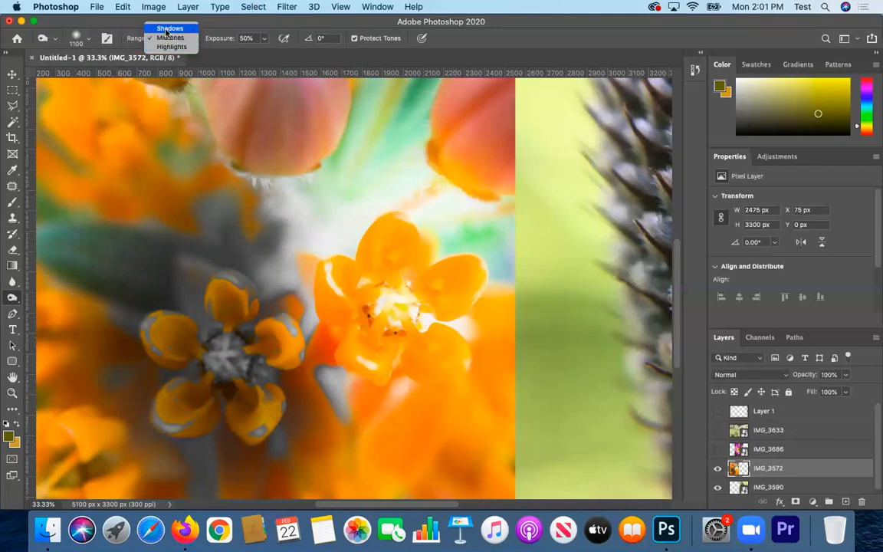
click(166, 29)
mouse_move(214, 359)
mouse_down()
mouse_move(218, 397)
mouse_move(226, 340)
mouse_move(281, 430)
mouse_up()
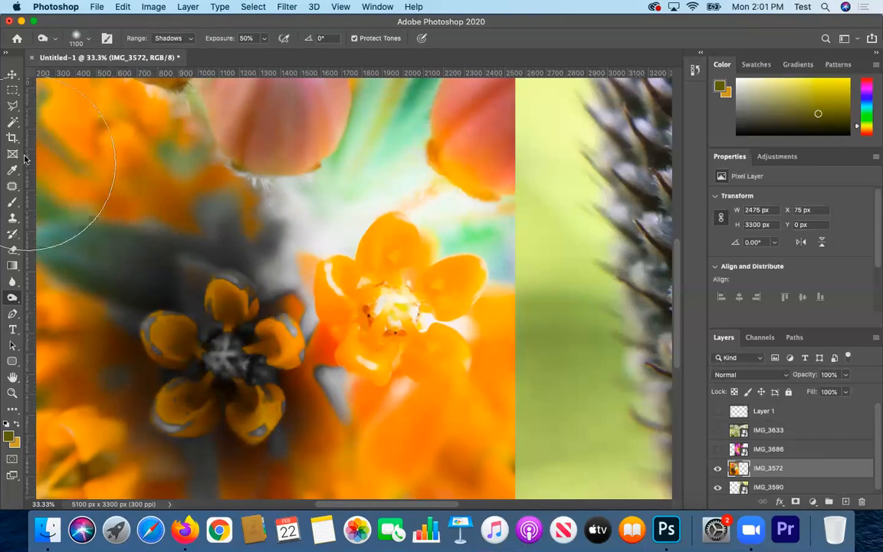
Place a 12 pt Arial Black text layer above the two orange flowers and delete its placeholder text
click(12, 330)
click(244, 202)
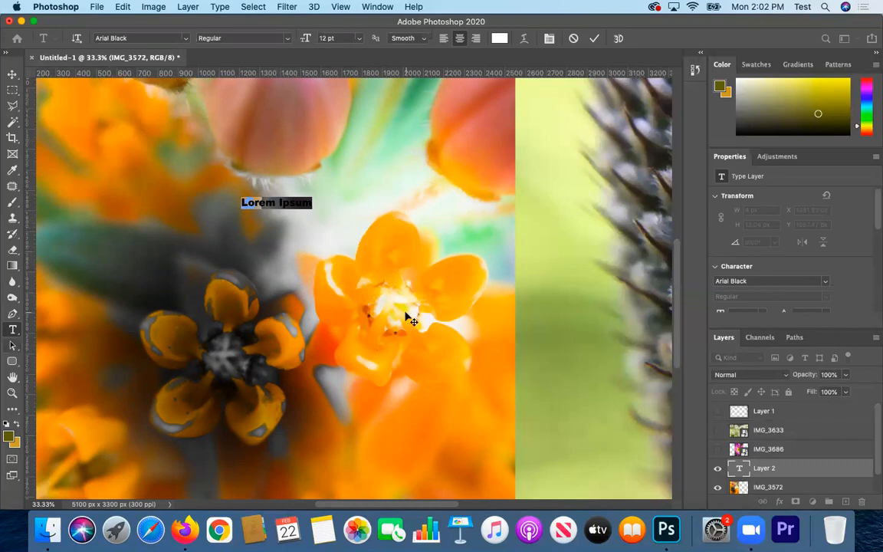
key(BackSpace)
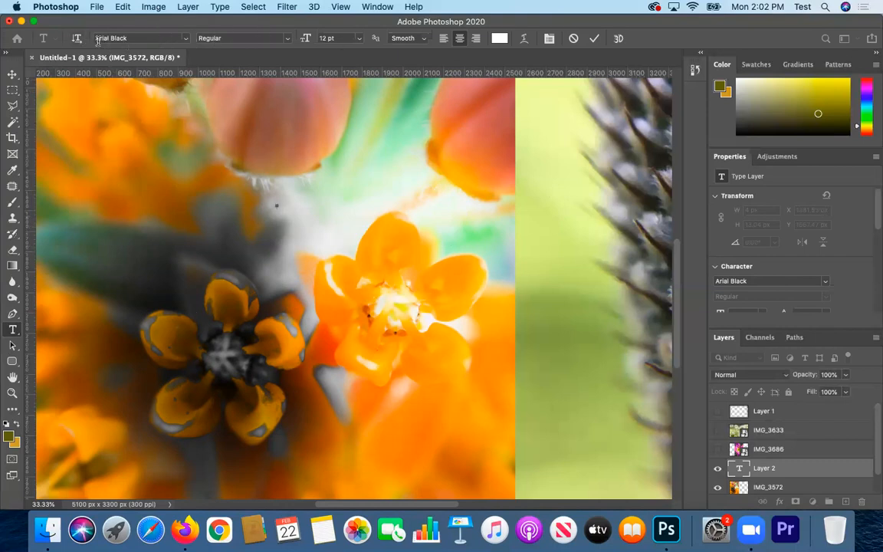
Pan across the zoomed-in picture with the Hand tool to examine the spiky flower and the pink buds up close
click(13, 378)
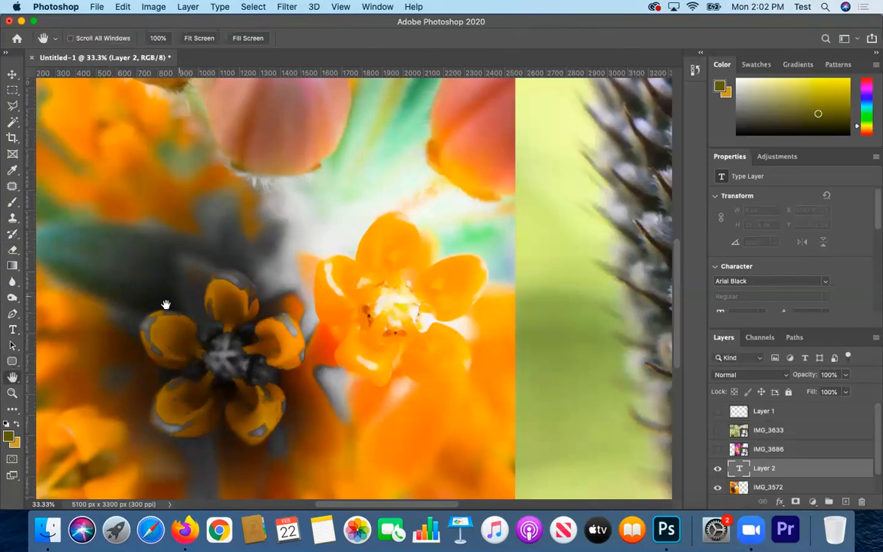
drag(284, 291, 441, 375)
drag(656, 315, 204, 288)
drag(414, 354, 194, 343)
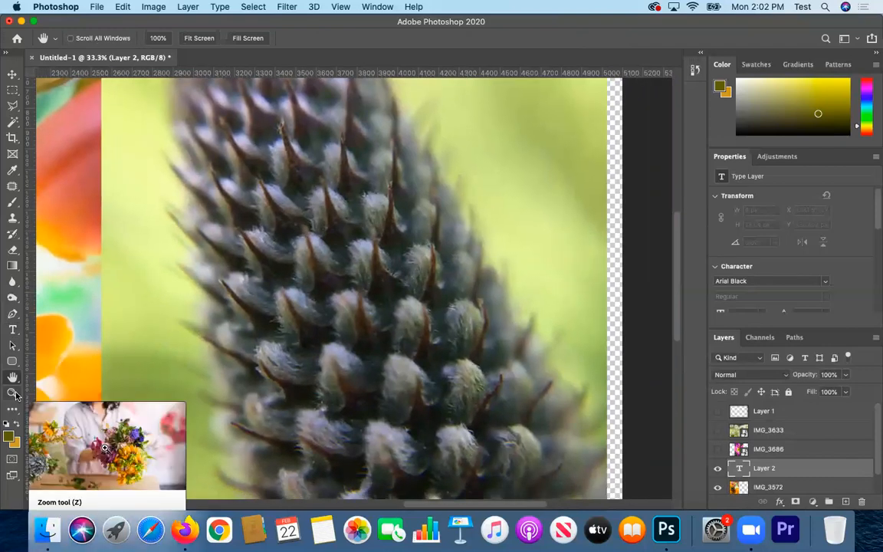
drag(477, 304, 458, 158)
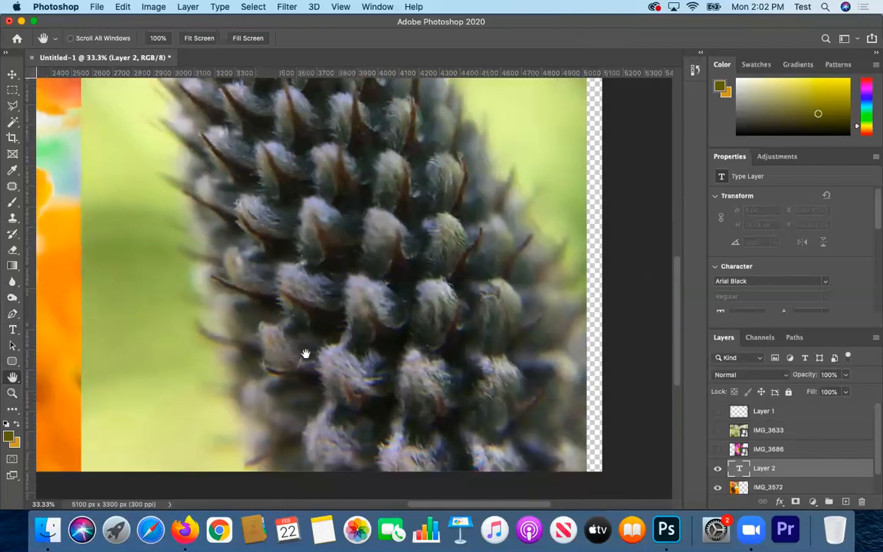
drag(306, 355, 406, 482)
drag(329, 179, 355, 355)
drag(232, 179, 290, 136)
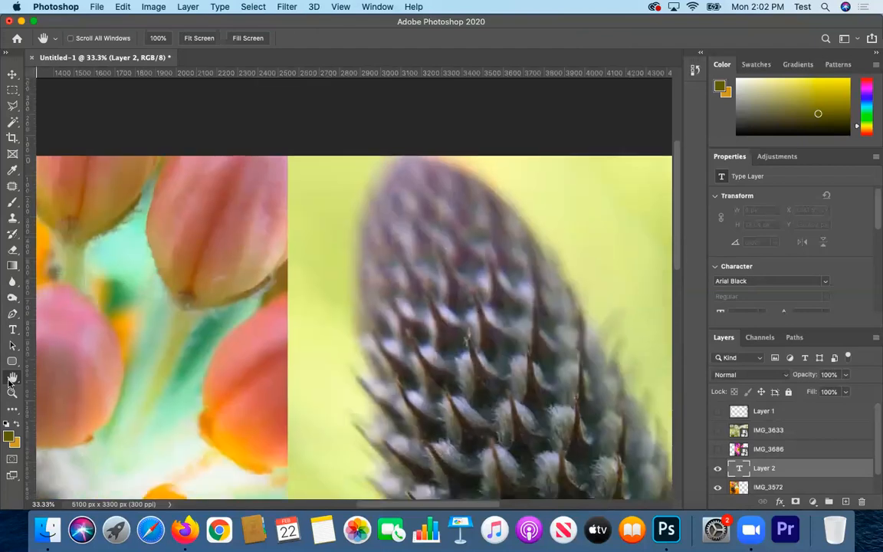
Zoom out with the Zoom tool until the whole picture is in view, trying both its zoom-in and zoom-out modes
click(12, 394)
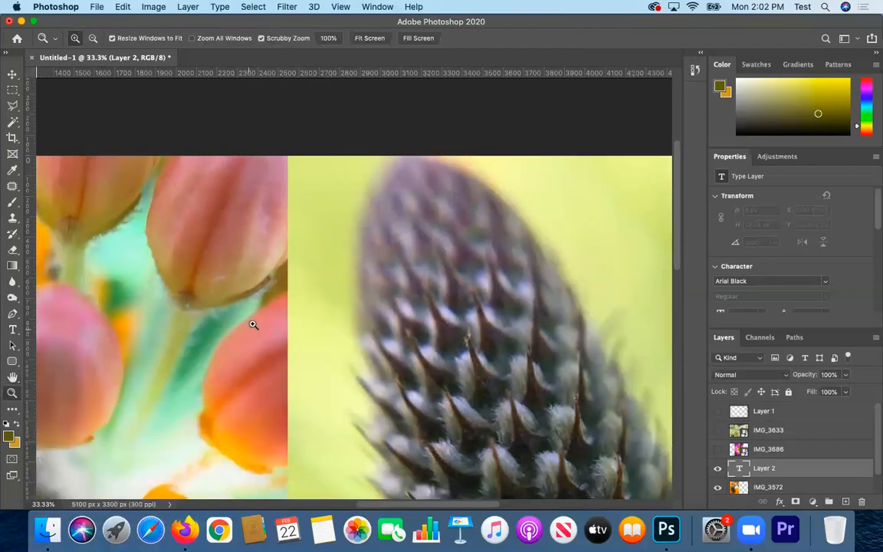
key(alt)
alt+click(279, 321)
alt+click(278, 418)
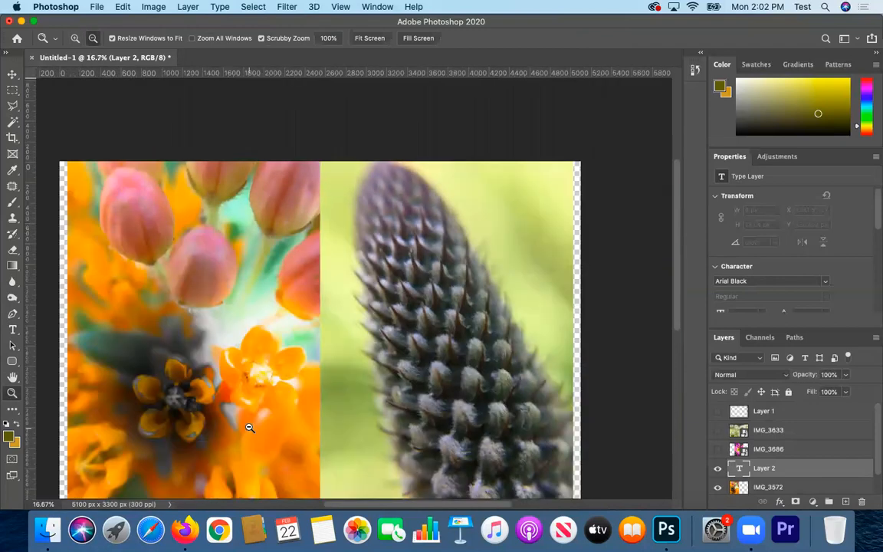
alt+click(246, 423)
click(333, 207)
click(92, 41)
click(256, 174)
click(75, 38)
click(288, 200)
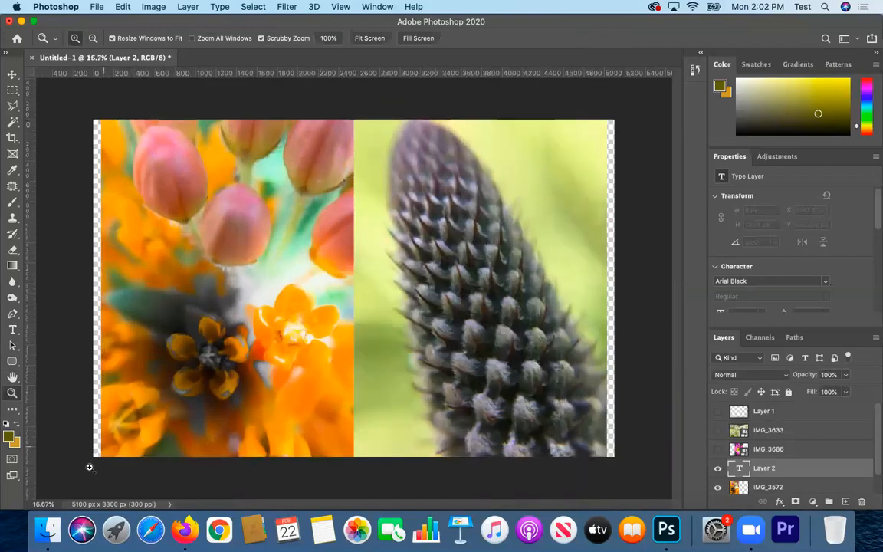
Set the document's view magnification to exactly 25%
click(44, 502)
text(25)
key(Return)
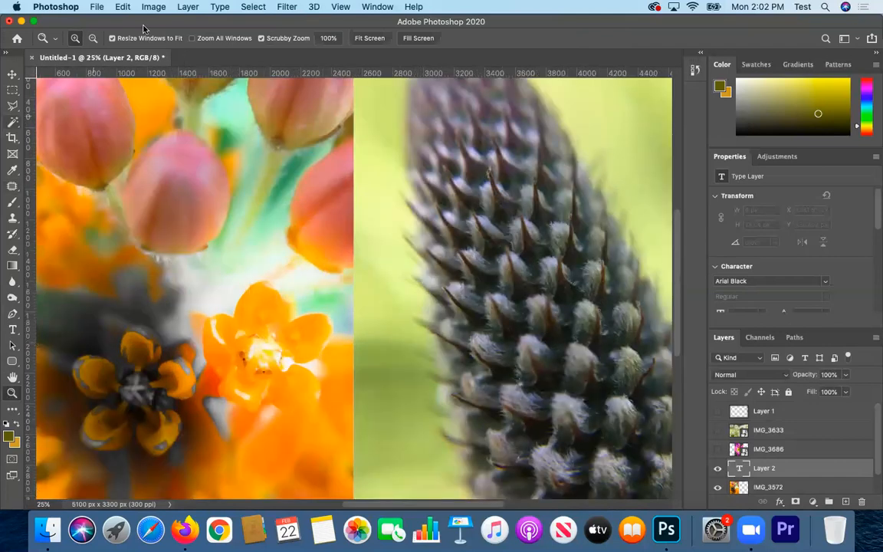
Look through the program's menu commands and fit the whole document on screen
click(121, 7)
mouse_move(103, 6)
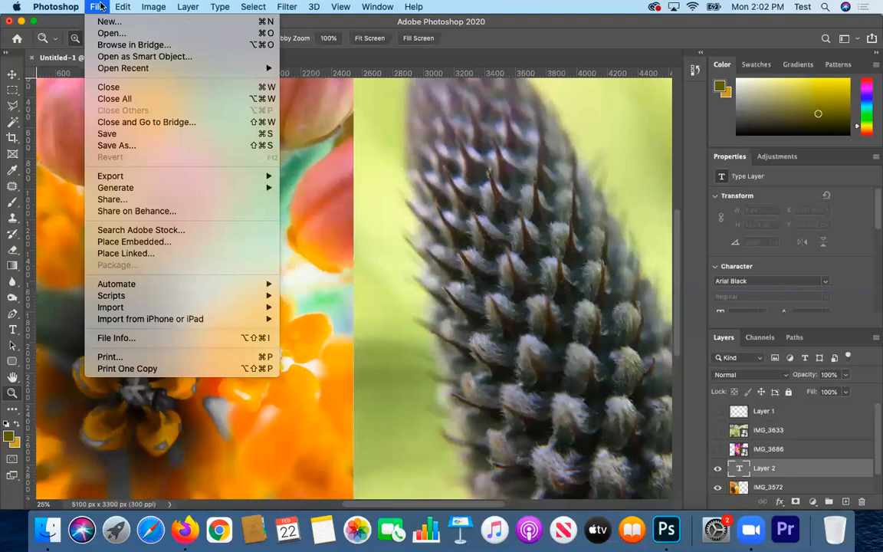
mouse_move(170, 6)
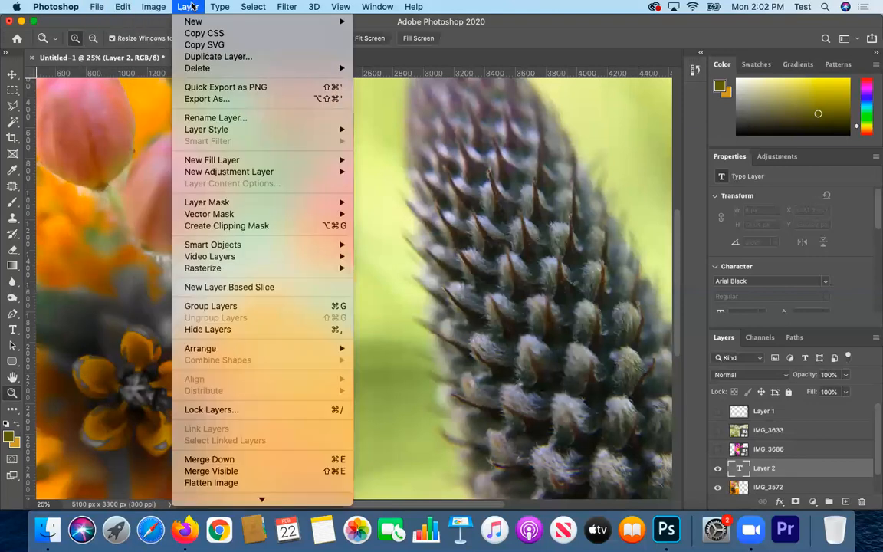
mouse_move(253, 7)
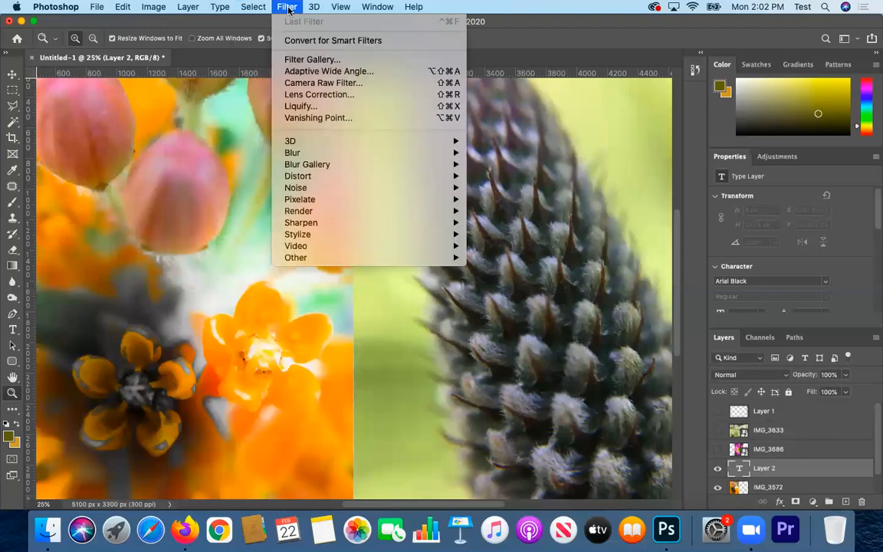
mouse_move(343, 6)
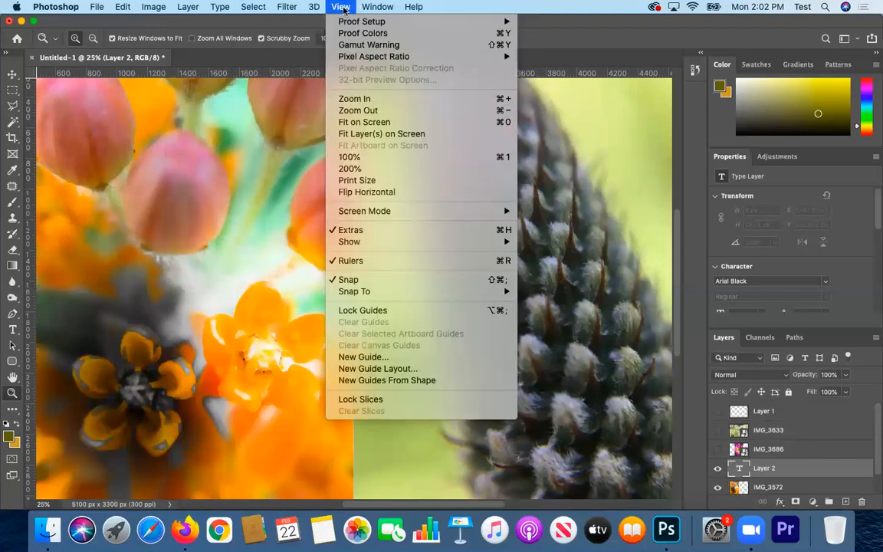
click(375, 123)
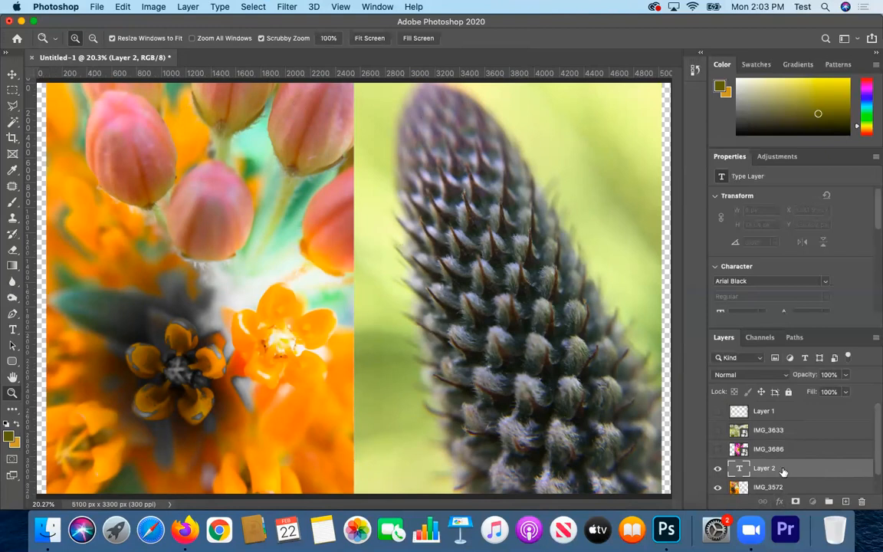
Delete the empty text layer and make the IMG_3686 and IMG_3633 layers visible
click(861, 502)
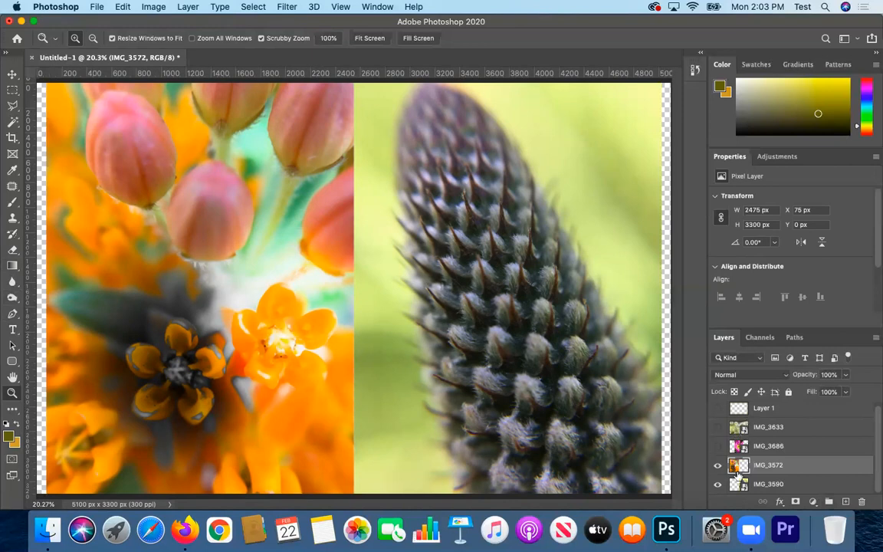
click(717, 446)
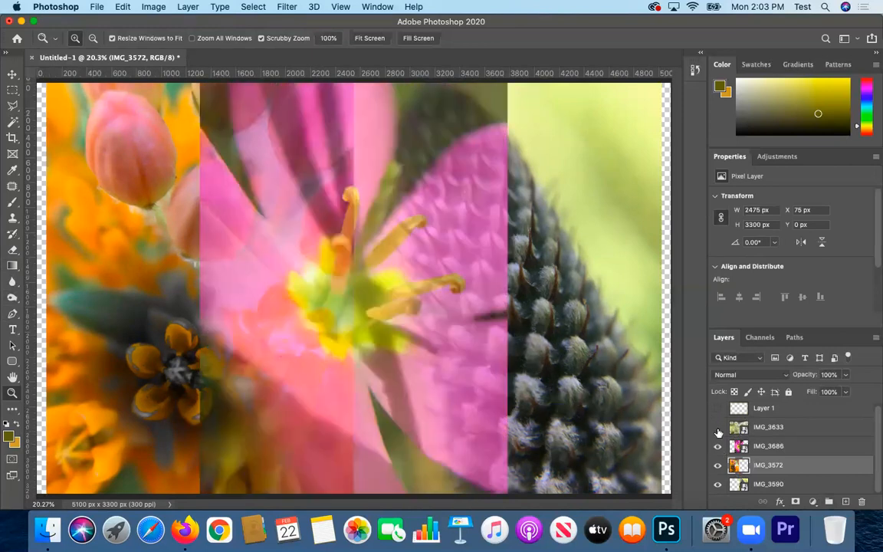
click(717, 426)
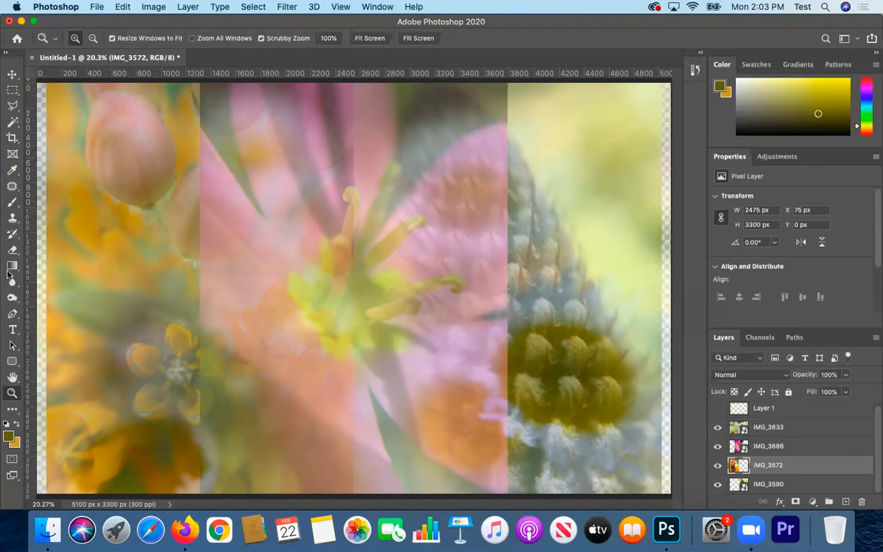
Select the IMG_3686 layer and raise its opacity to 100%
click(155, 7)
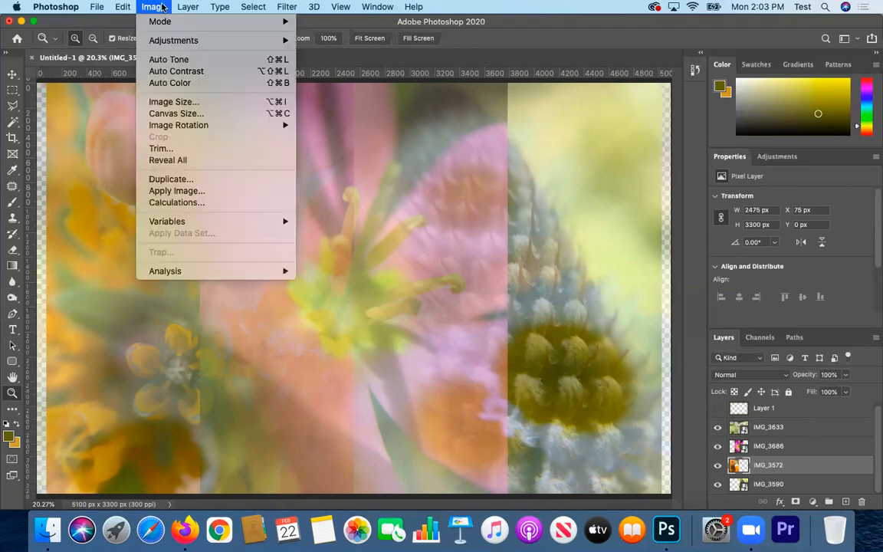
click(155, 7)
click(731, 445)
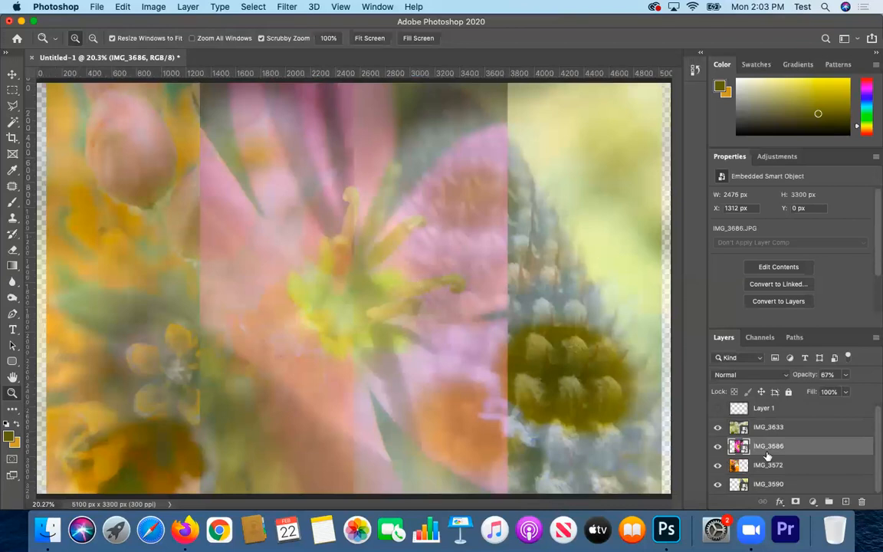
click(846, 375)
drag(847, 391, 864, 391)
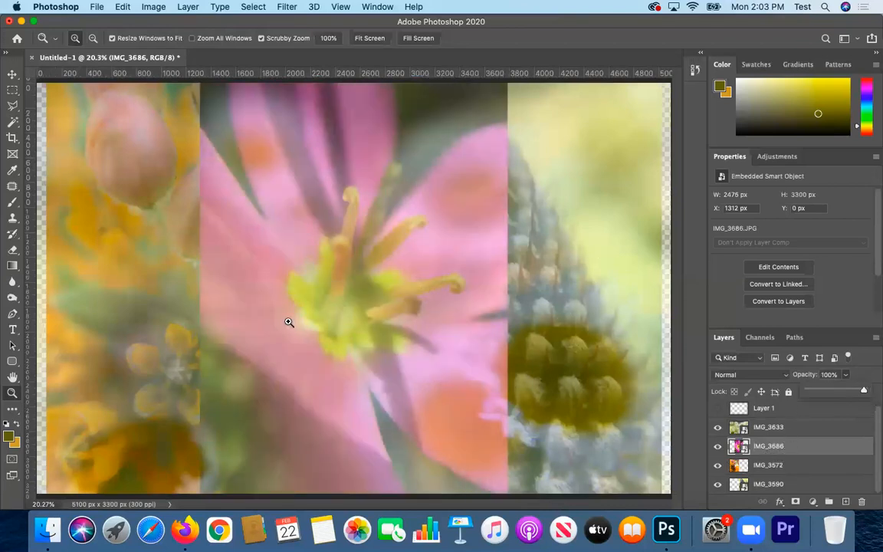
click(799, 454)
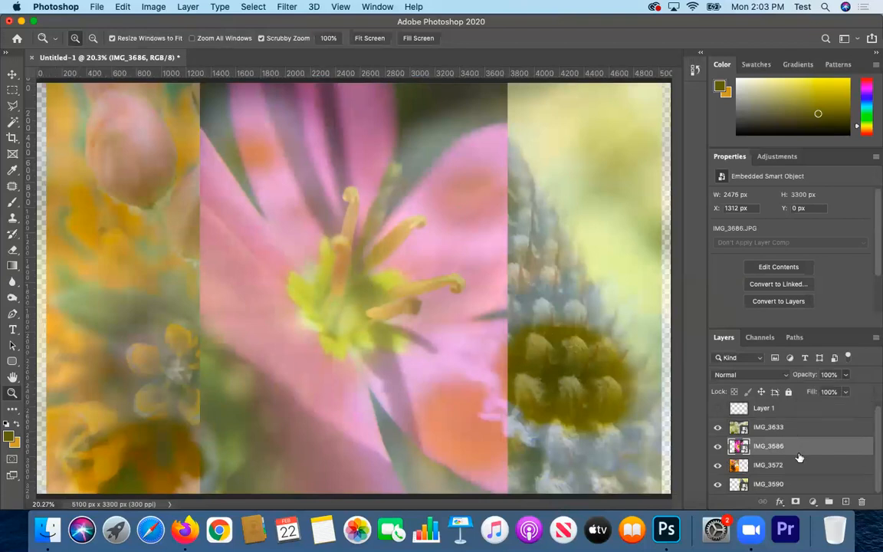
Apply a Brightness/Contrast adjustment to the IMG_3686 layer with brightness -29 and contrast 100
click(156, 7)
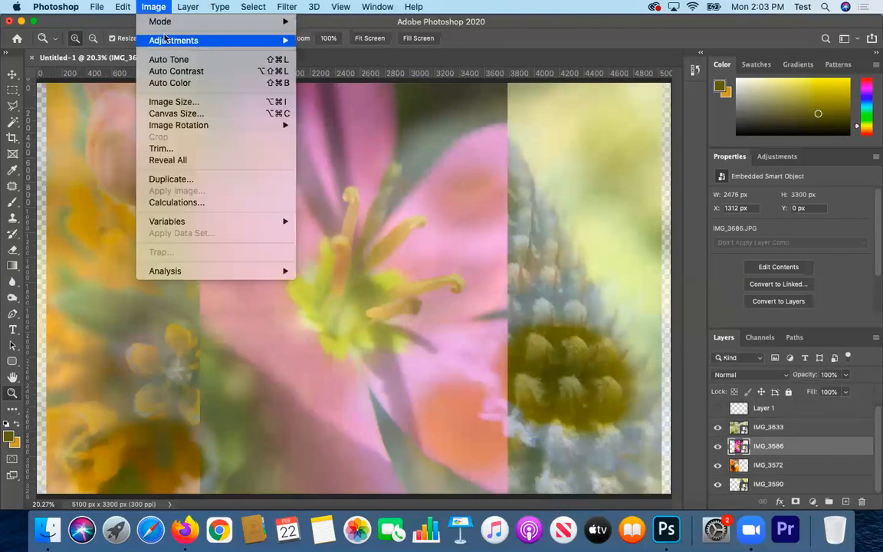
mouse_move(193, 40)
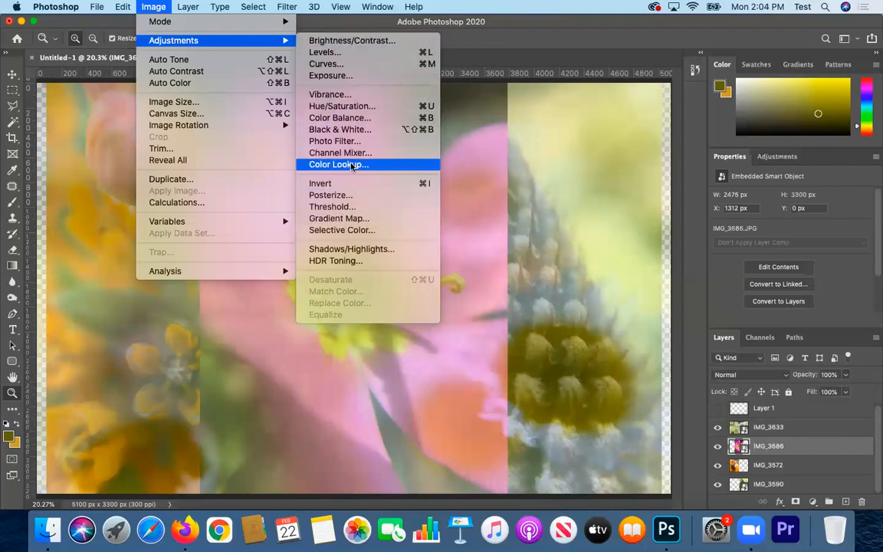
click(492, 98)
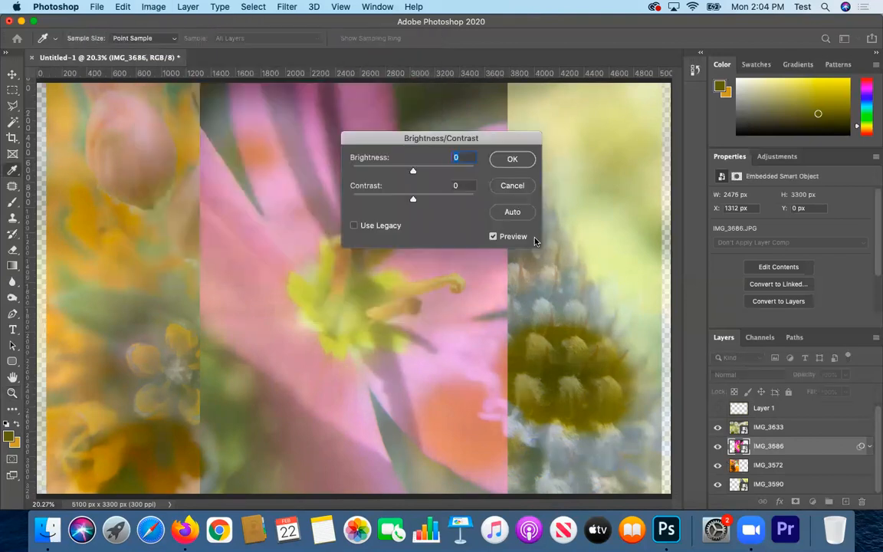
drag(421, 172, 509, 221)
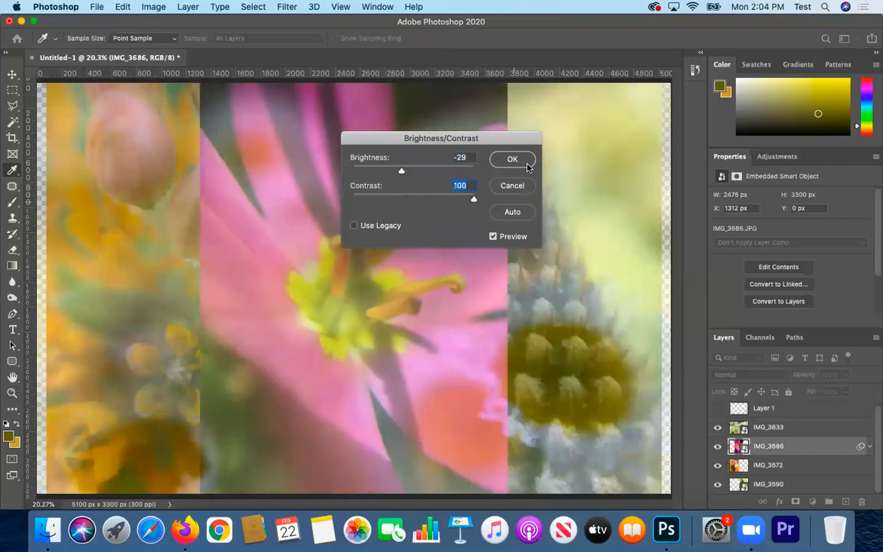
key(Return)
key(z)
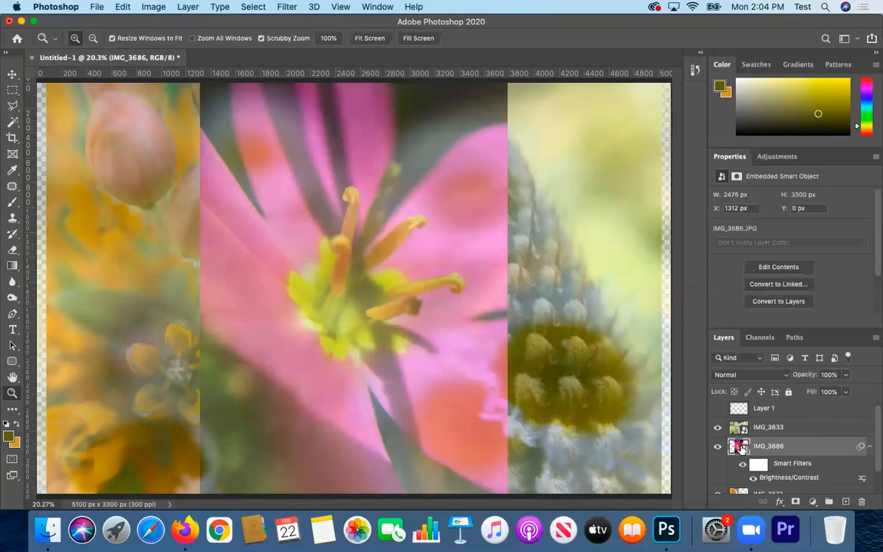
Toggle the smart filters of IMG_3686 off and on to compare the flower with and without the adjustment, leaving them on
click(742, 467)
click(742, 467)
click(742, 467)
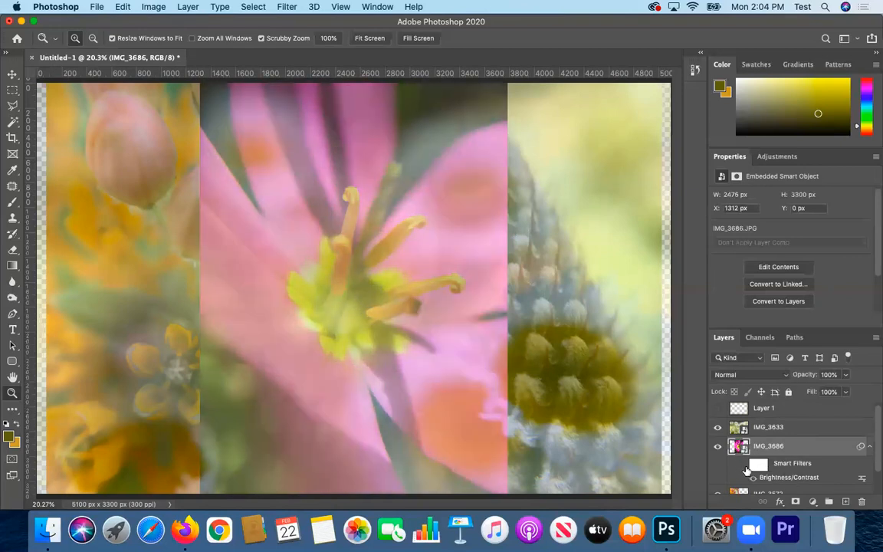
scroll(742, 460, down, 1)
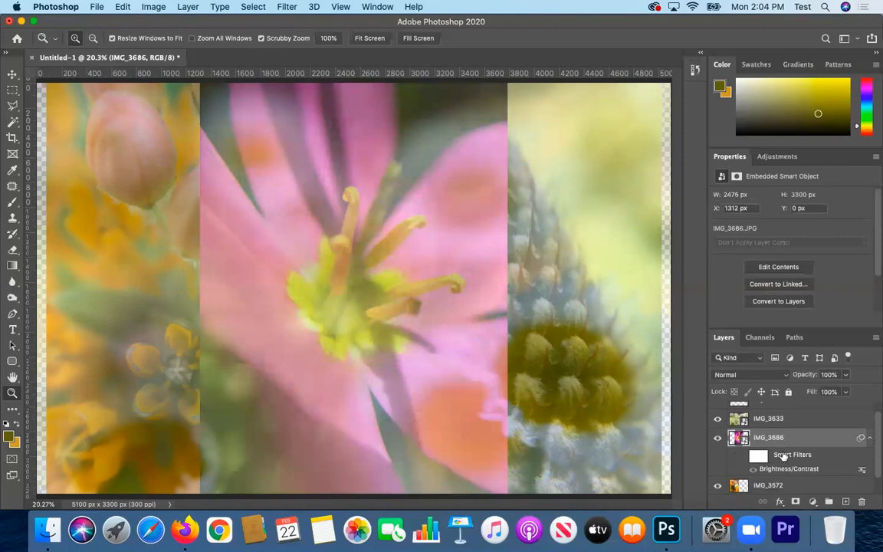
click(742, 454)
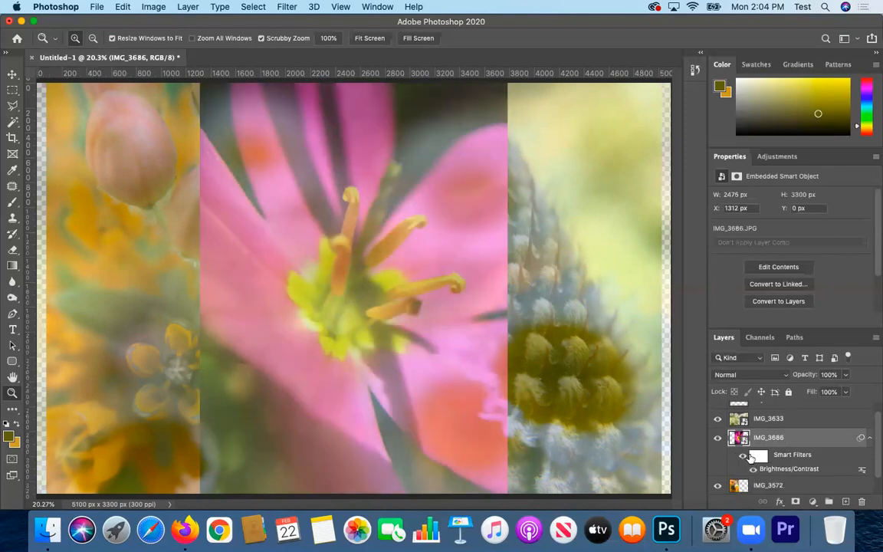
click(741, 455)
click(742, 456)
Try a Levels adjustment on IMG_3686 by moving the midtone, highlight and shadow input sliders, and discard it
click(132, 7)
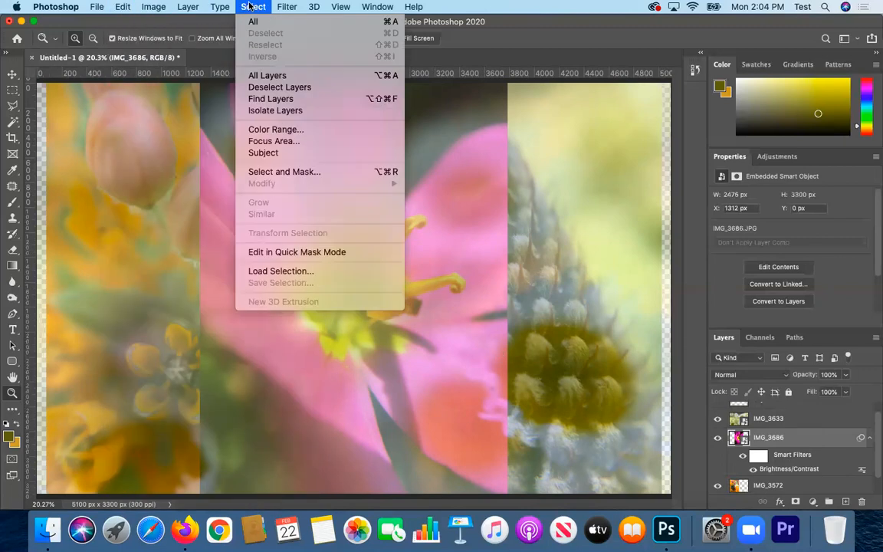
mouse_move(156, 7)
mouse_move(161, 45)
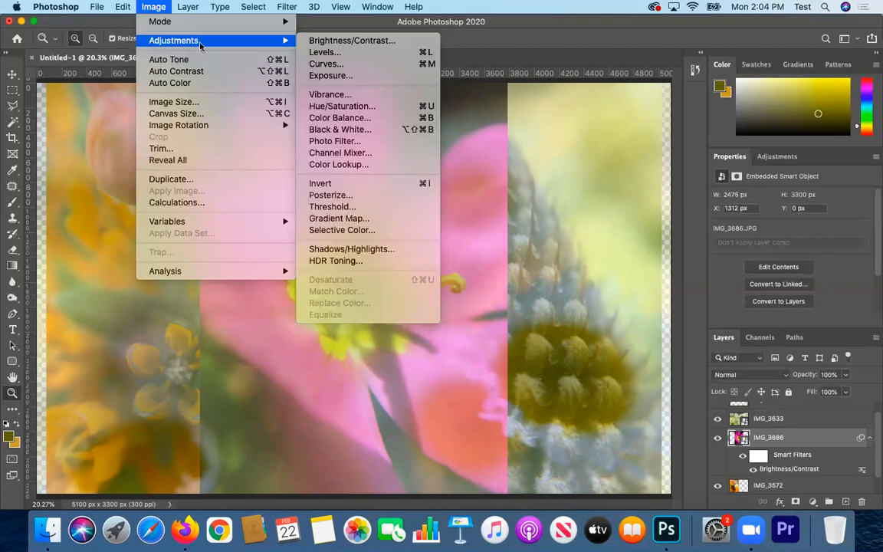
click(354, 52)
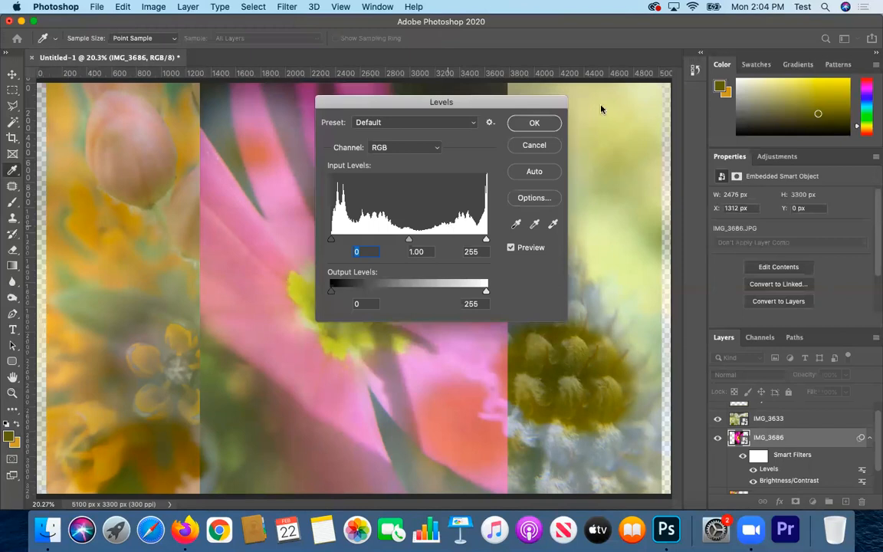
drag(415, 107, 576, 115)
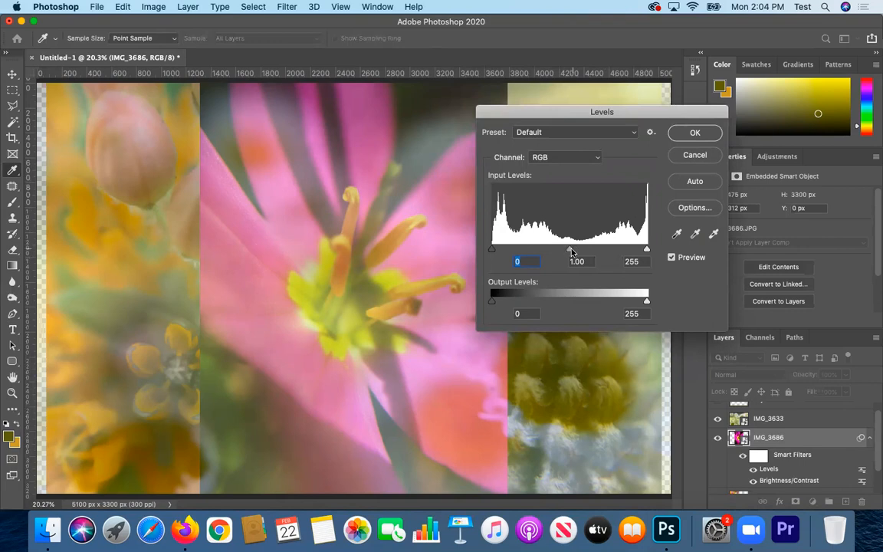
mouse_move(569, 252)
mouse_down()
mouse_move(597, 253)
mouse_move(558, 253)
mouse_move(627, 253)
mouse_move(553, 252)
mouse_move(569, 250)
mouse_up()
key(Tab)
drag(646, 252, 655, 208)
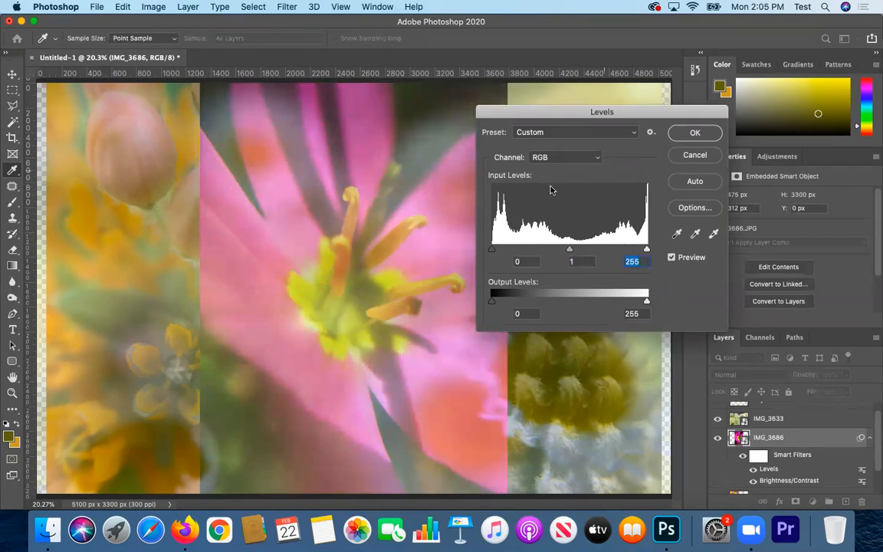
drag(492, 249, 469, 250)
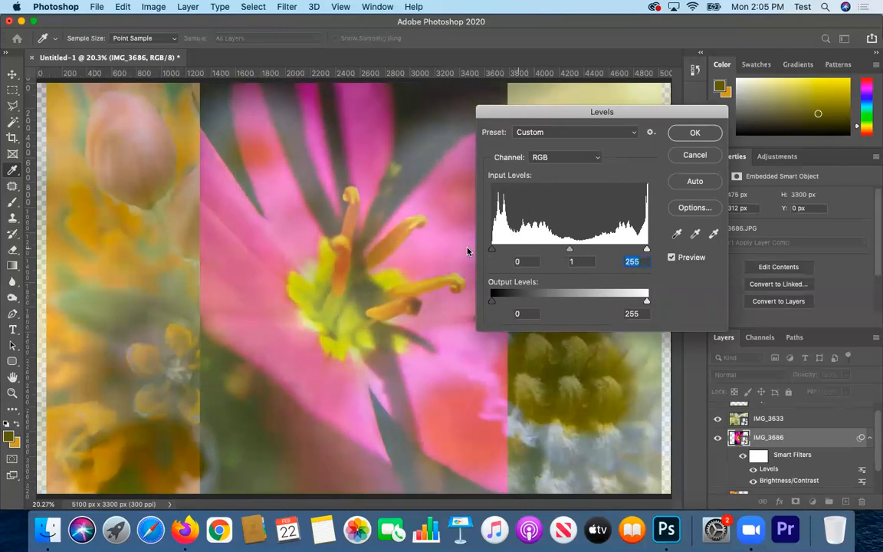
click(694, 155)
Apply a Curves adjustment to IMG_3686 with RGB points at input 220, output 156 and input 36, output 140
click(150, 6)
mouse_move(146, 40)
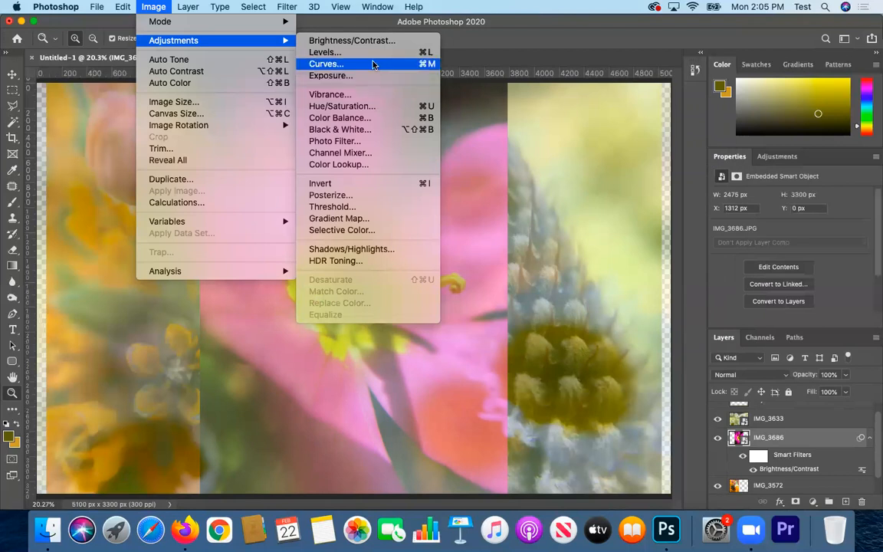
click(373, 64)
drag(418, 82, 656, 80)
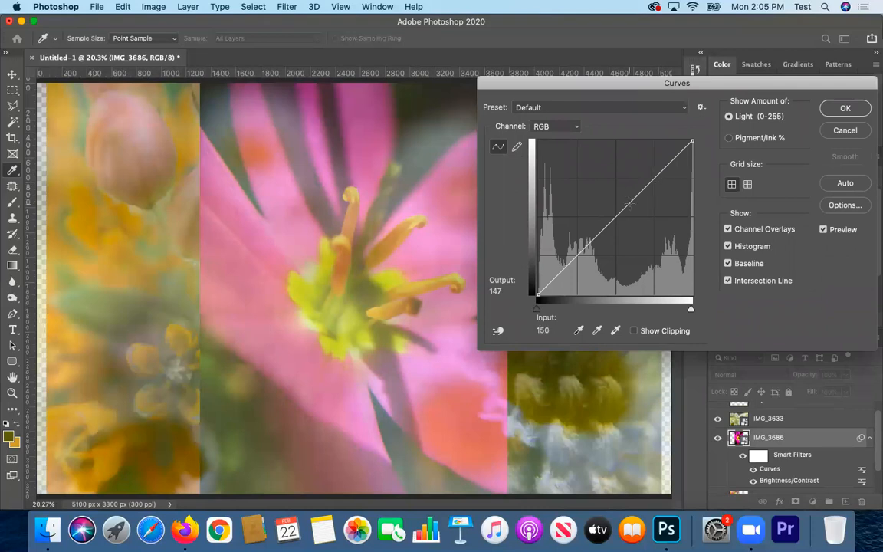
drag(646, 183, 671, 200)
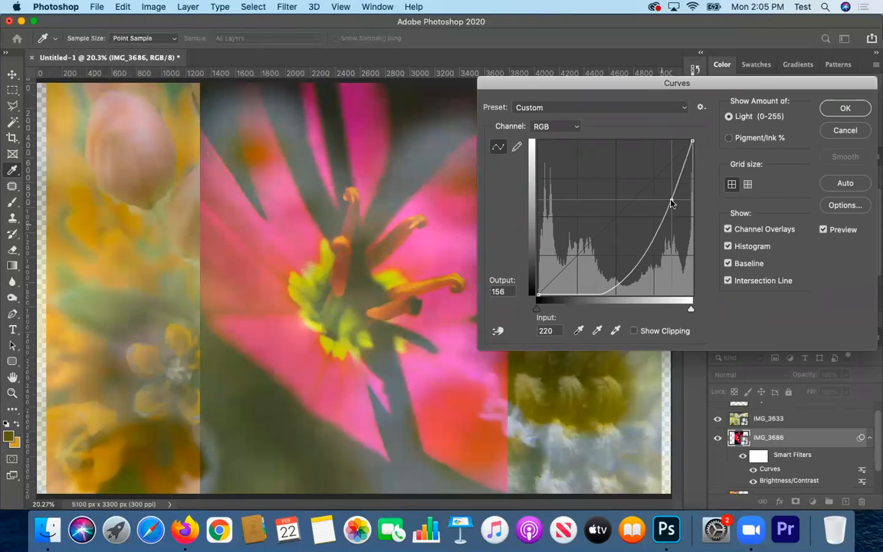
drag(609, 290, 560, 209)
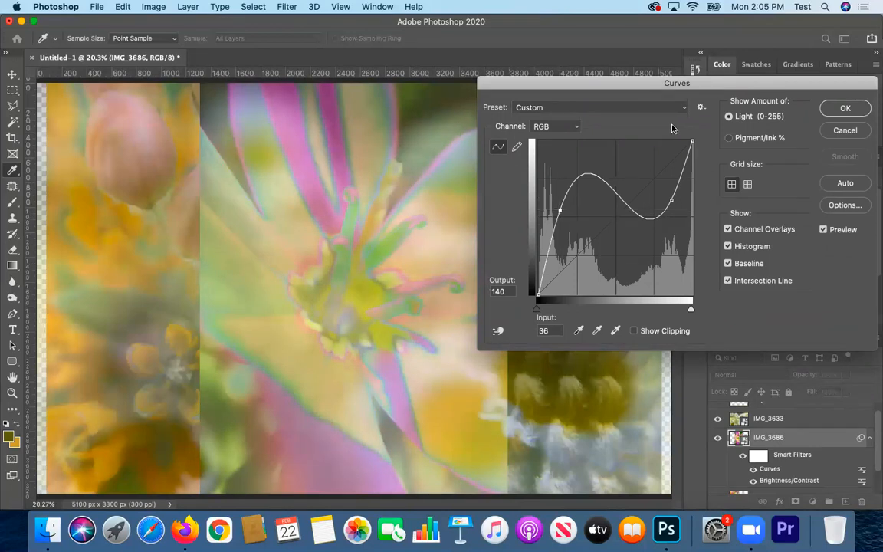
click(574, 127)
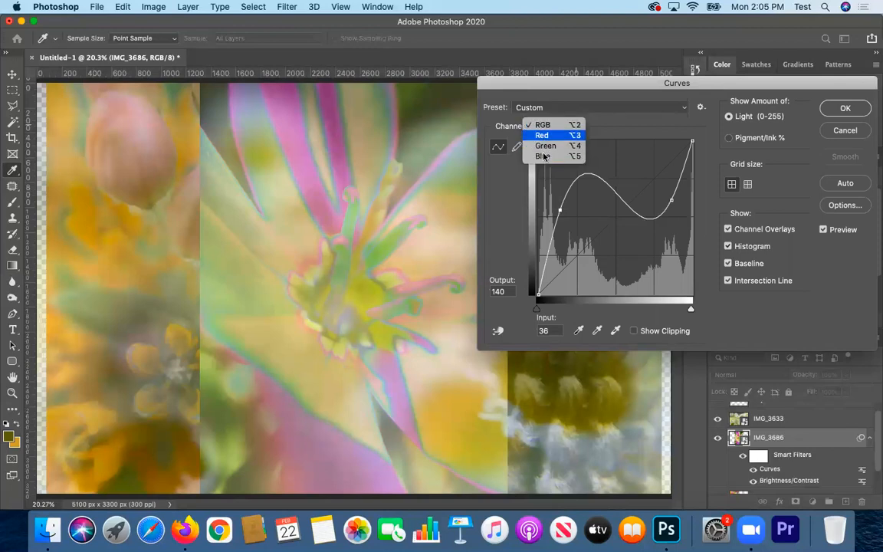
drag(805, 86, 785, 89)
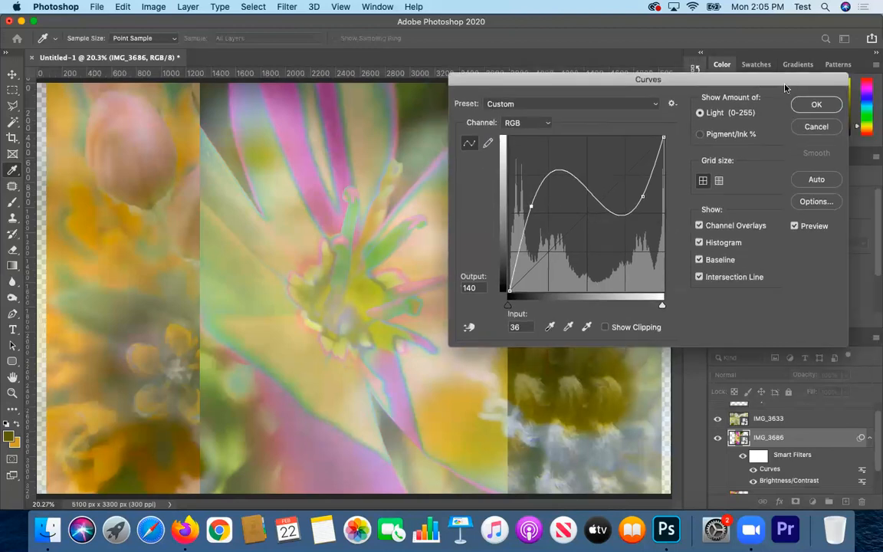
key(Return)
key(z)
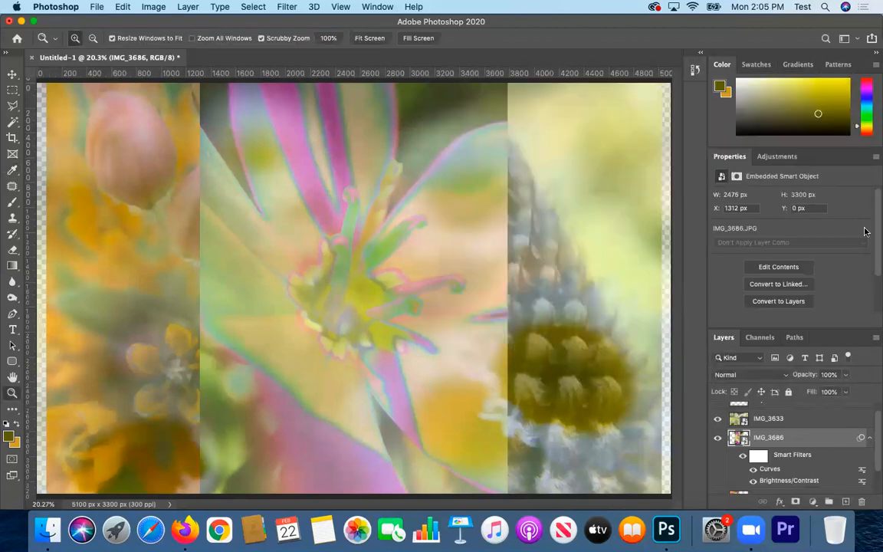
Toggle the Curves smart filter of IMG_3686 off and on several times to compare the flower, leaving it on
click(753, 469)
click(753, 469)
click(754, 469)
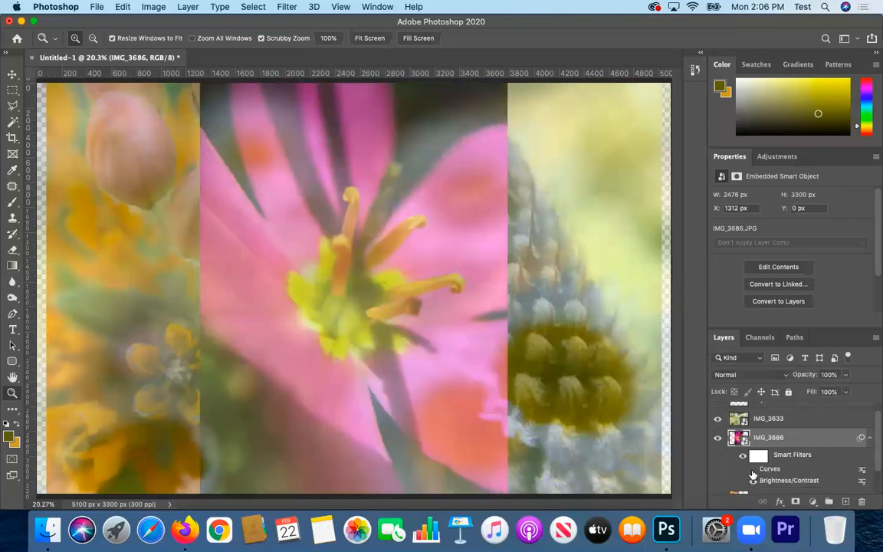
click(752, 471)
click(753, 470)
click(752, 469)
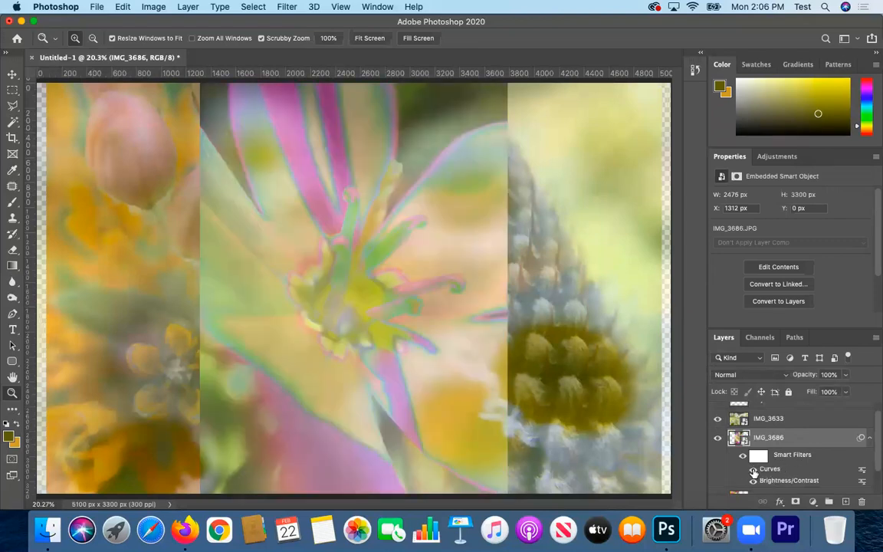
click(753, 469)
click(753, 469)
Try a Hue/Saturation adjustment on IMG_3686 with saturation +48 and hue -1, and discard it
click(146, 7)
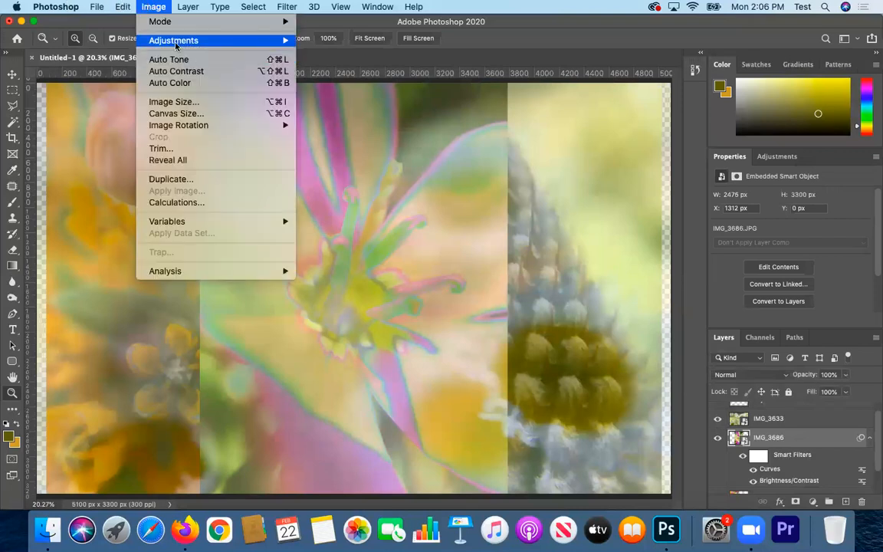
mouse_move(161, 40)
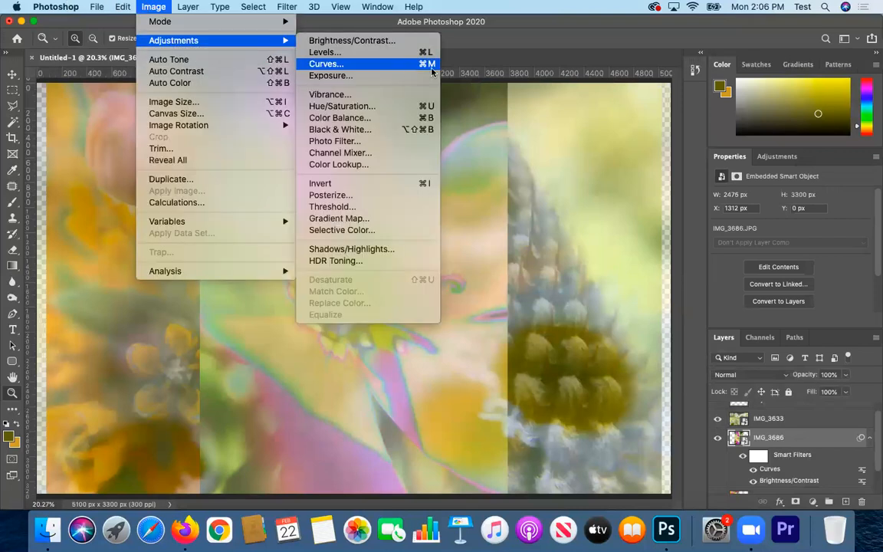
click(381, 107)
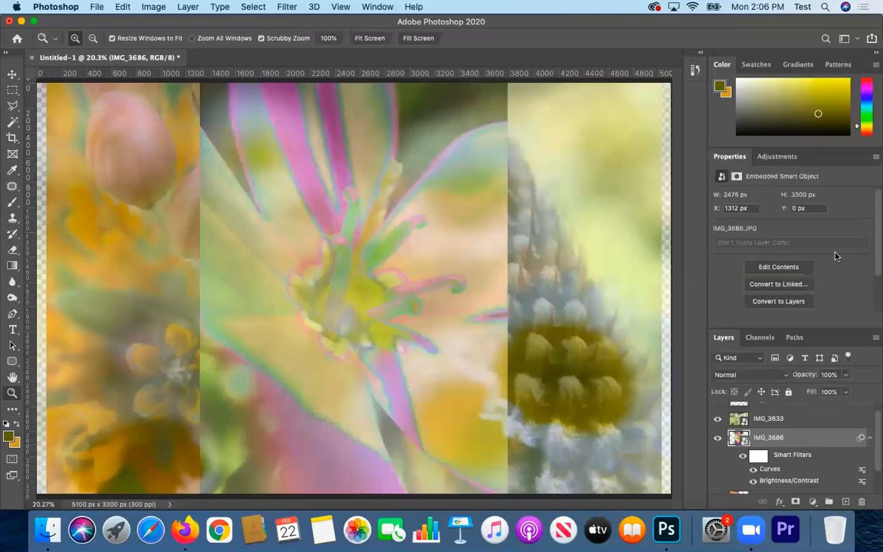
drag(430, 124, 642, 120)
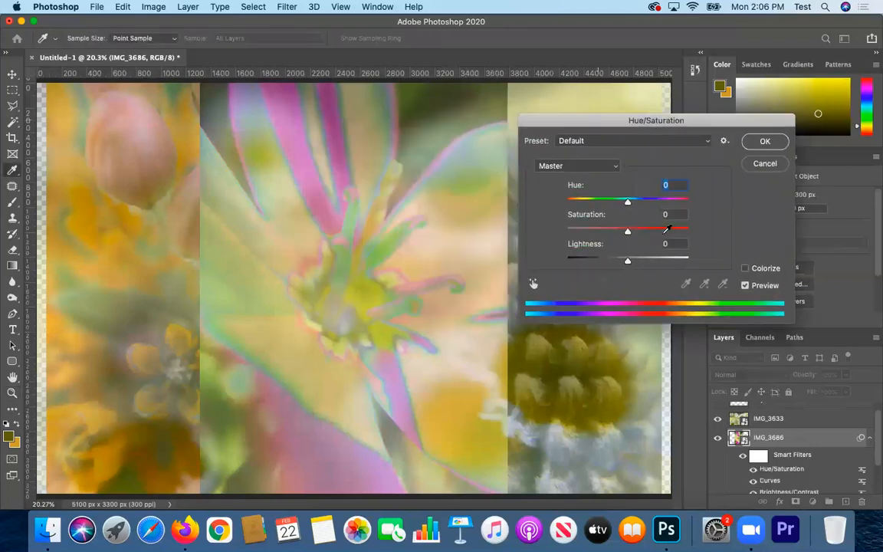
drag(626, 231, 658, 242)
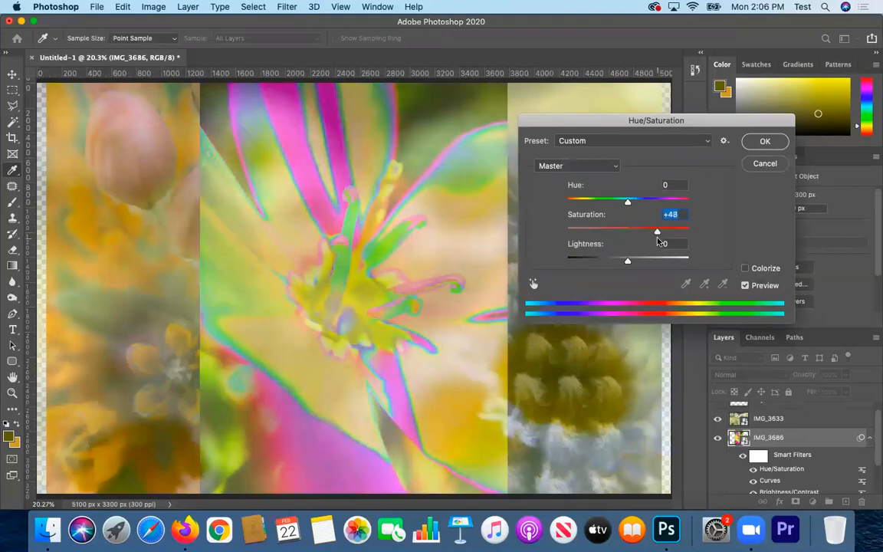
mouse_move(627, 204)
mouse_down()
mouse_move(669, 203)
mouse_move(626, 207)
mouse_up()
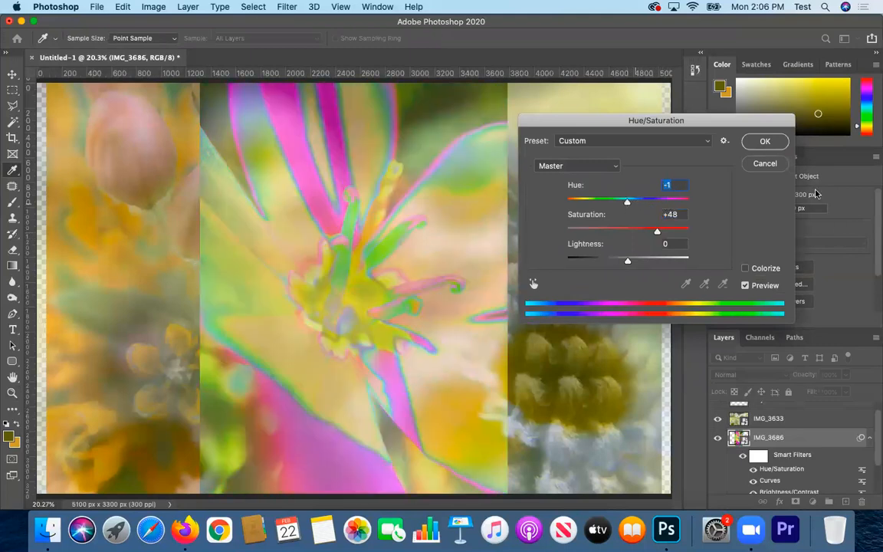
click(774, 164)
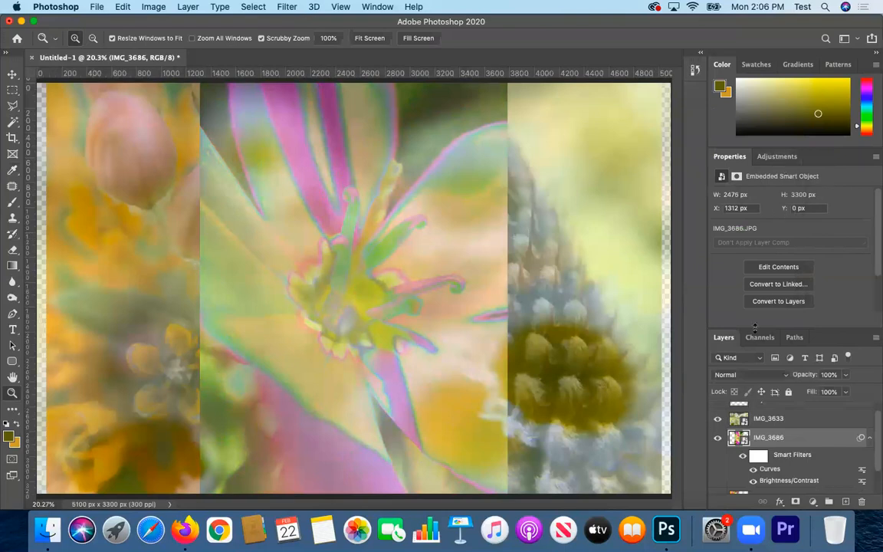
Hide Layer 1, IMG_3633 and IMG_3686, and select the IMG_3590 layer
click(718, 438)
scroll(779, 447, down, 1)
scroll(770, 452, down, 2)
click(774, 489)
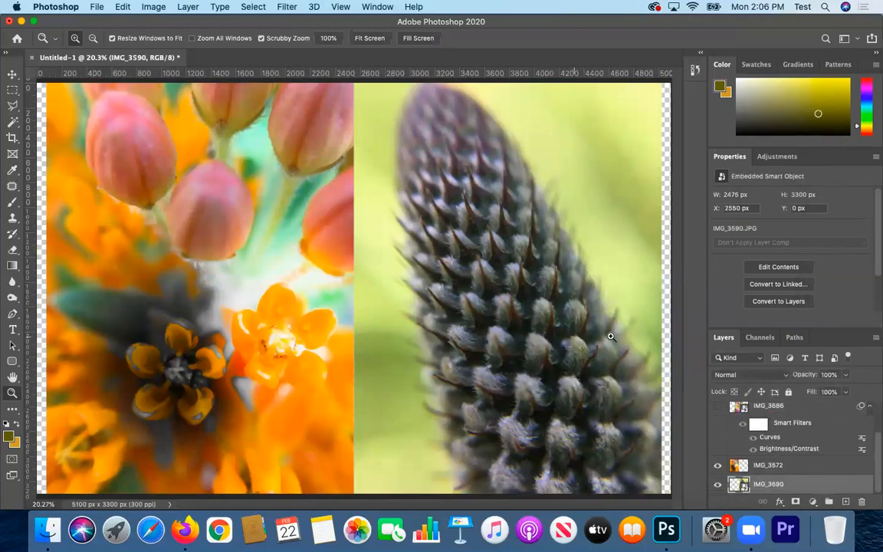
Apply a Hue/Saturation adjustment to the IMG_3590 layer with the hue set to -141
click(148, 7)
click(147, 7)
click(163, 6)
mouse_move(158, 39)
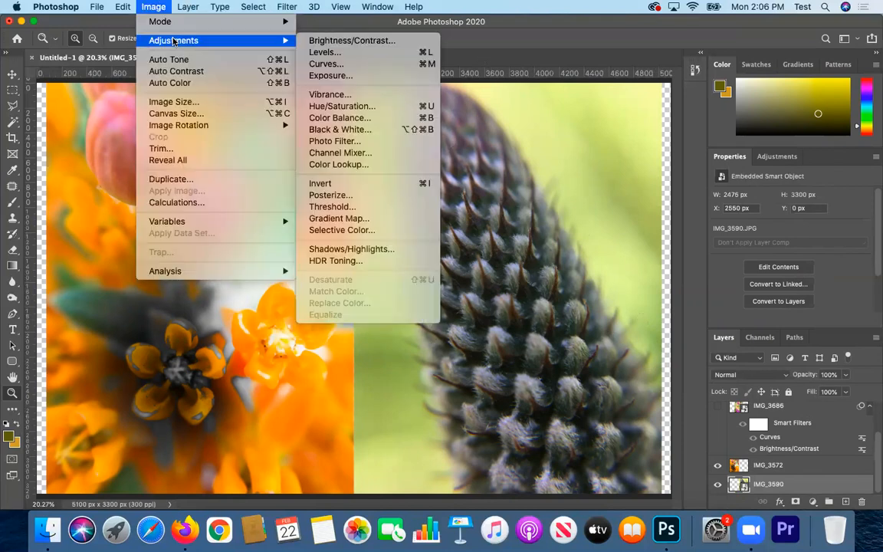
click(341, 106)
drag(628, 123, 737, 120)
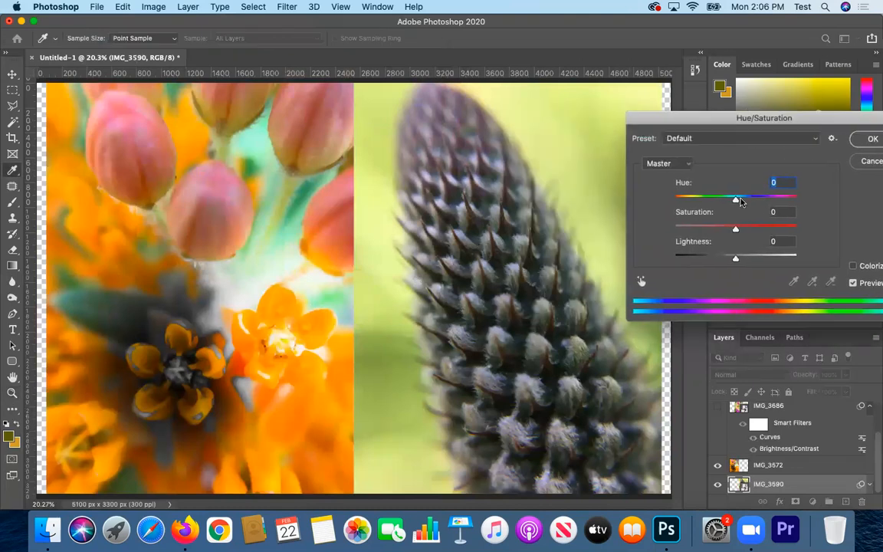
drag(735, 201, 626, 199)
mouse_move(680, 200)
mouse_down()
mouse_move(810, 203)
mouse_move(680, 210)
mouse_move(683, 201)
mouse_move(686, 209)
mouse_up()
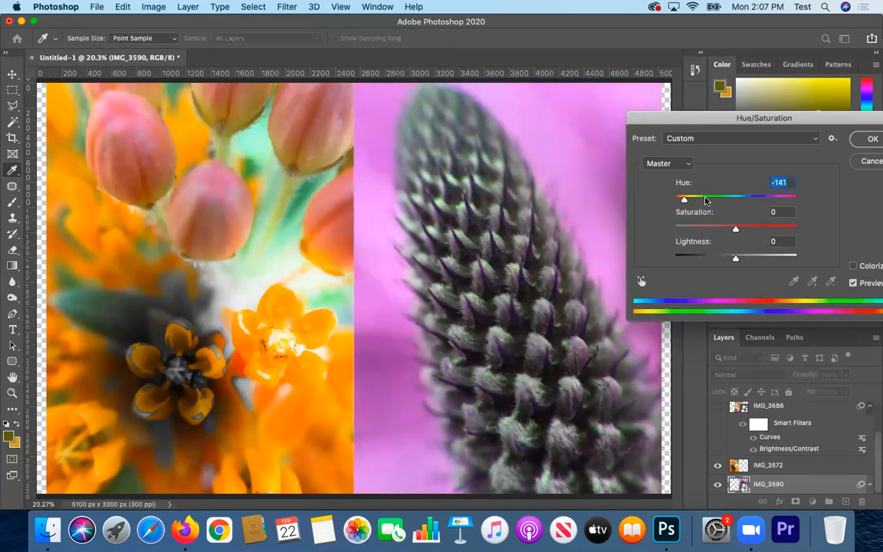
click(871, 139)
key(z)
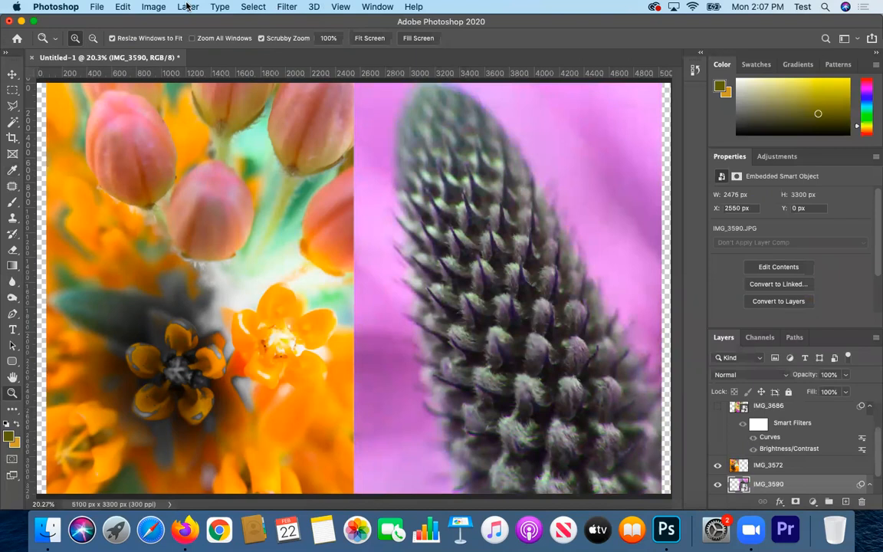
Apply an Invert adjustment to IMG_3590 and bring its list of smart filters into view
click(153, 6)
mouse_move(175, 40)
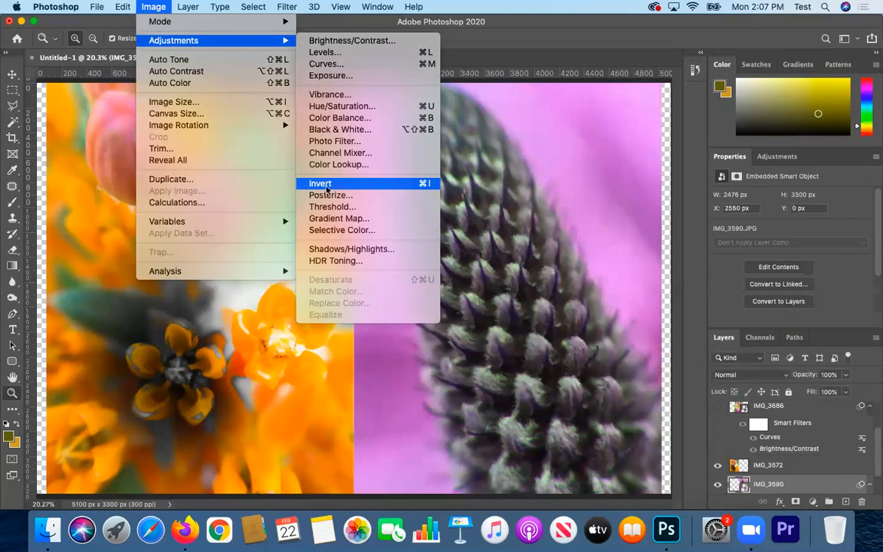
click(324, 185)
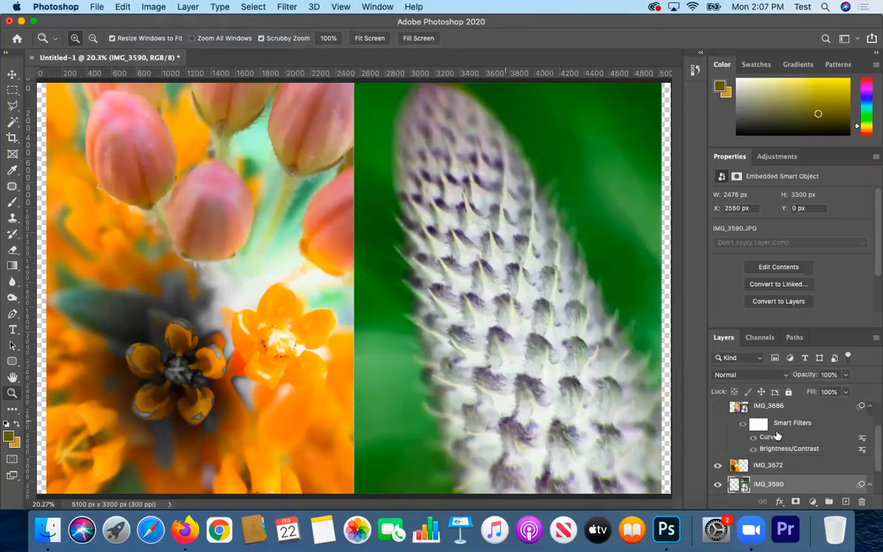
scroll(778, 434, down, 2)
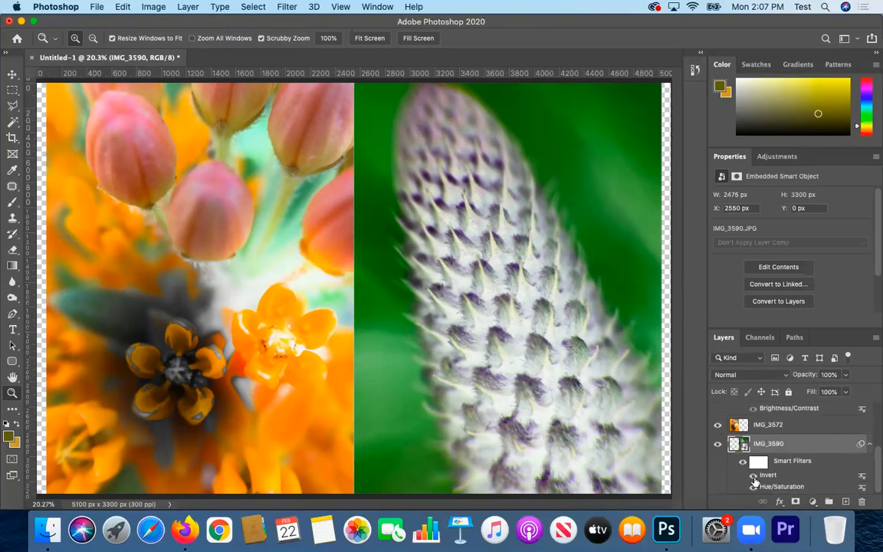
Select Layer 1 and make Layer 1, IMG_3633 and IMG_3686 visible again, toggling Layer 1 off and on to compare
scroll(765, 457, up, 3)
scroll(765, 456, down, 3)
scroll(751, 452, up, 3)
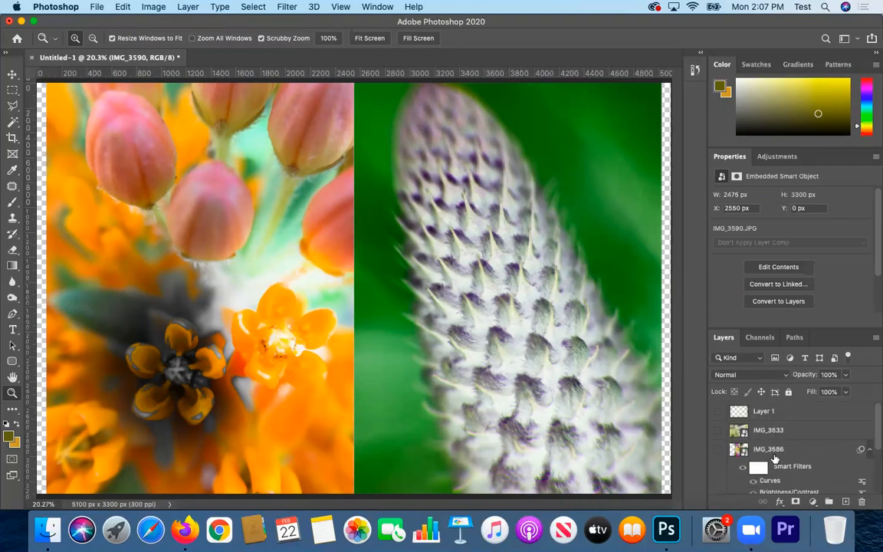
click(772, 411)
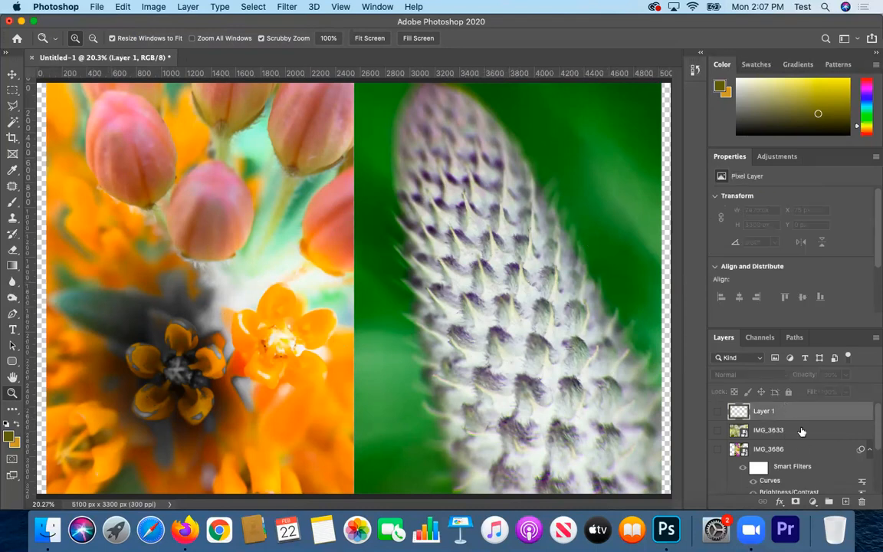
click(717, 412)
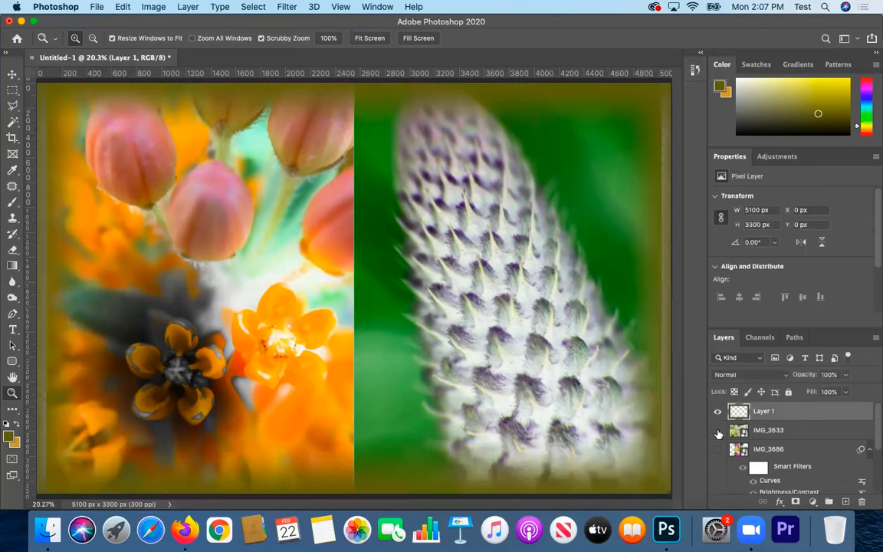
click(718, 431)
click(718, 450)
scroll(729, 482, down, 3)
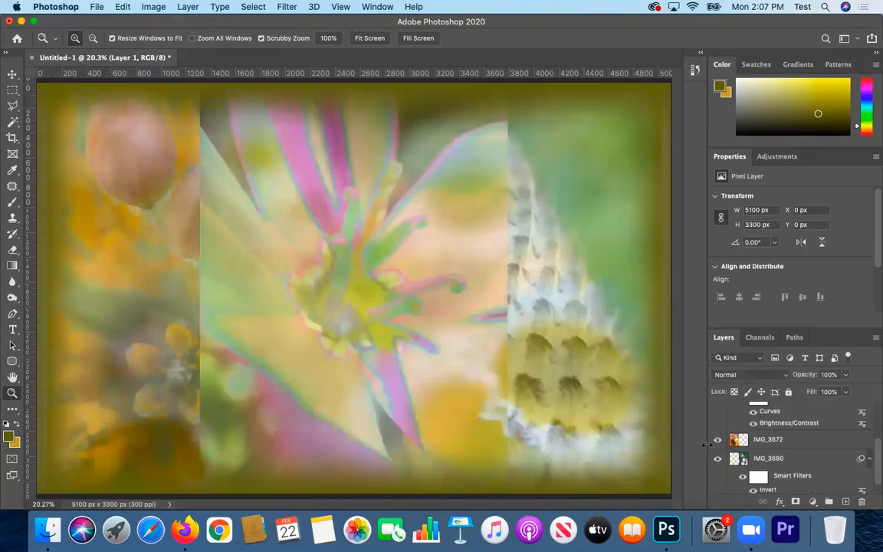
scroll(792, 416, up, 3)
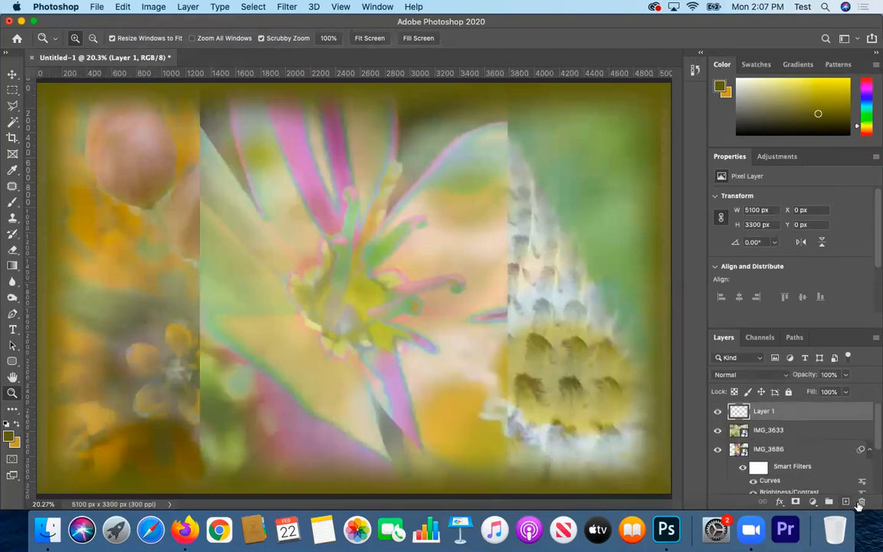
click(719, 413)
click(719, 413)
Add a Curves adjustment layer with a two-point wavy RGB curve and place it between IMG_3633 and IMG_3686
click(812, 502)
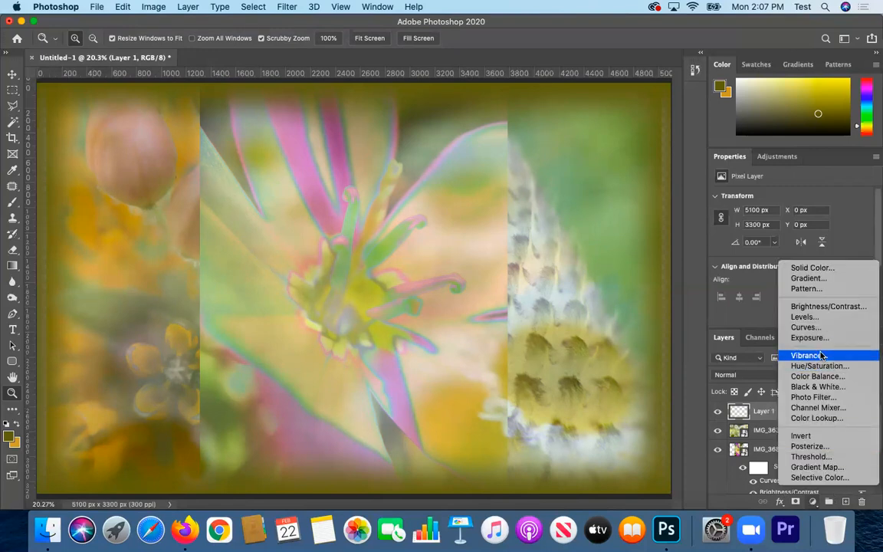
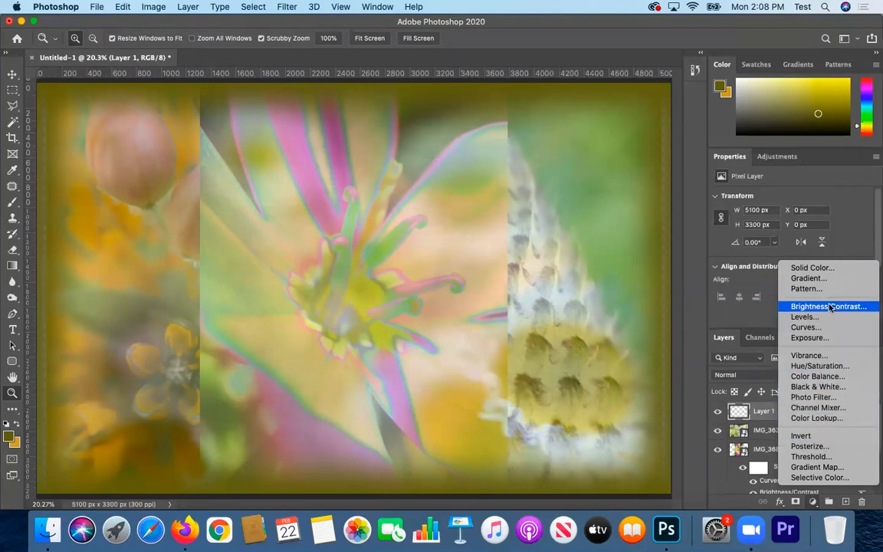
click(814, 327)
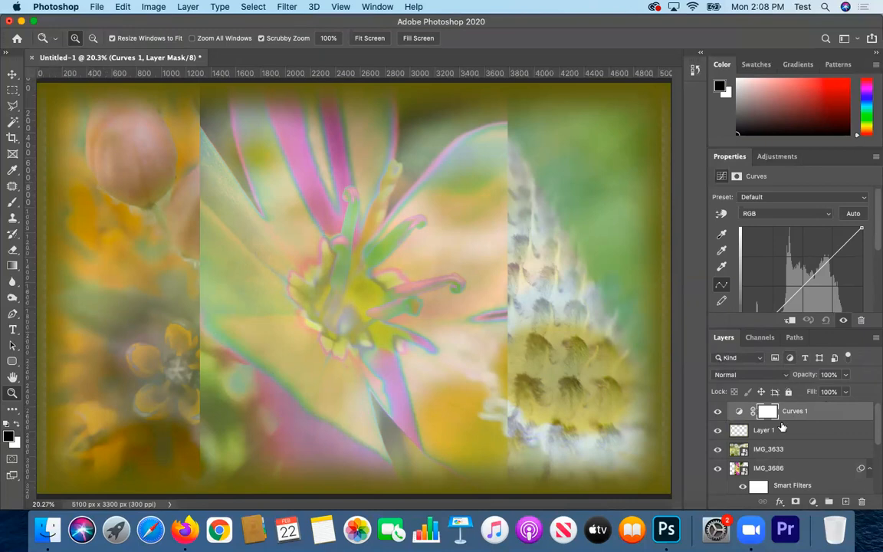
drag(833, 254, 841, 274)
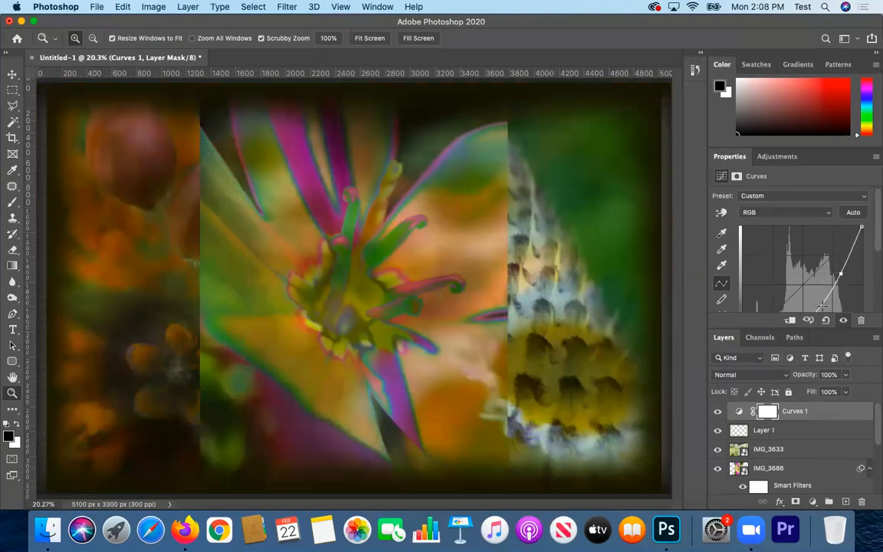
drag(822, 307, 790, 255)
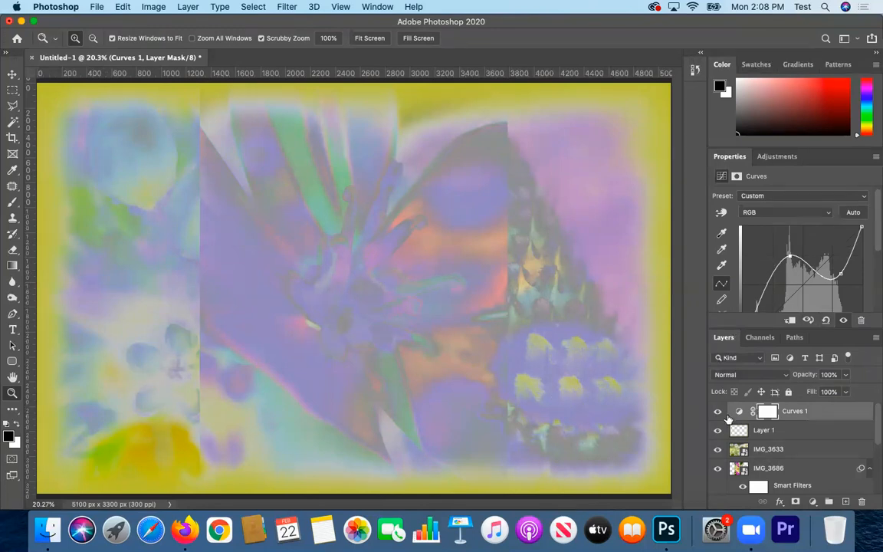
drag(814, 412, 813, 451)
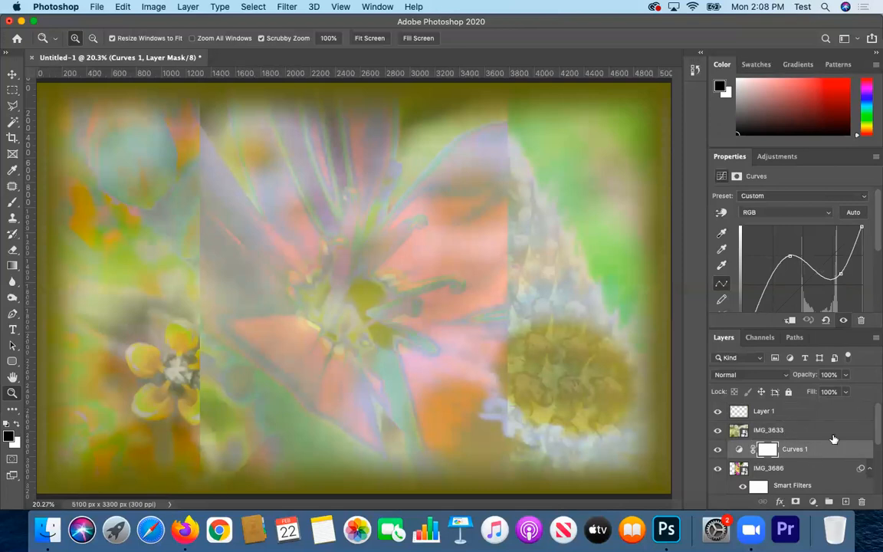
Move the Curves 1 adjustment layer up the stack, trying it on top before placing it between Layer 1 and IMG_3633
scroll(778, 463, down, 5)
scroll(802, 423, up, 3)
scroll(810, 427, up, 2)
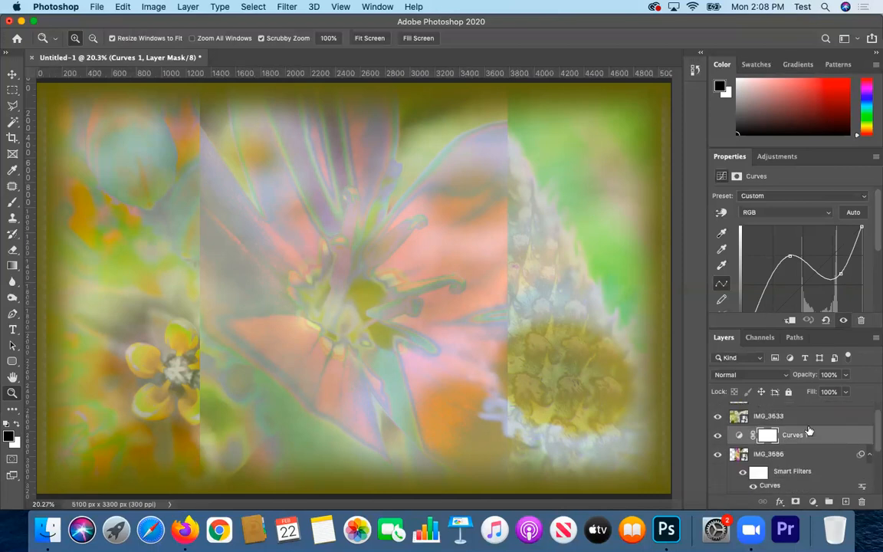
drag(810, 438, 808, 407)
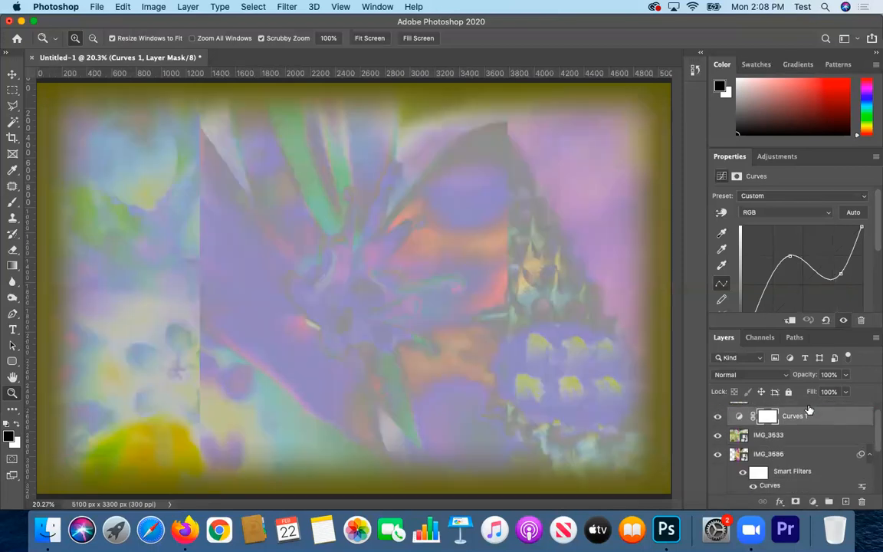
drag(808, 431, 805, 410)
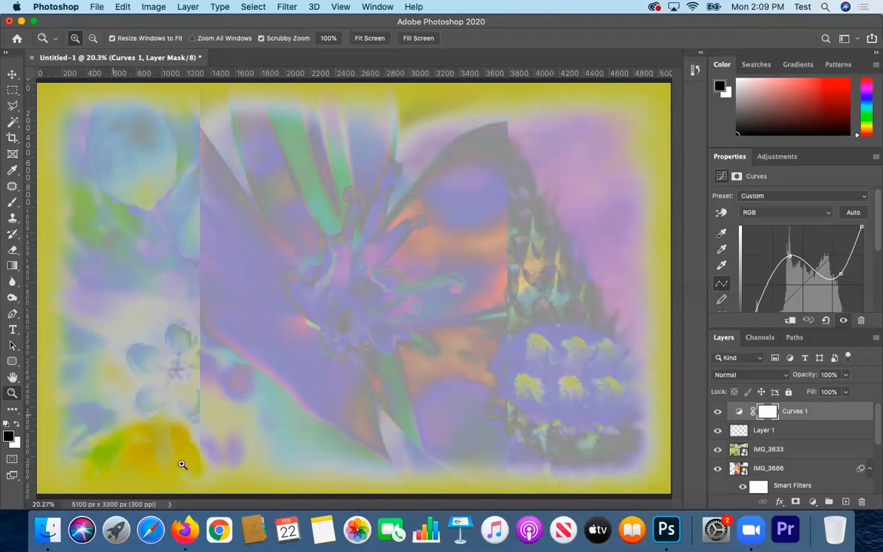
drag(798, 411, 800, 434)
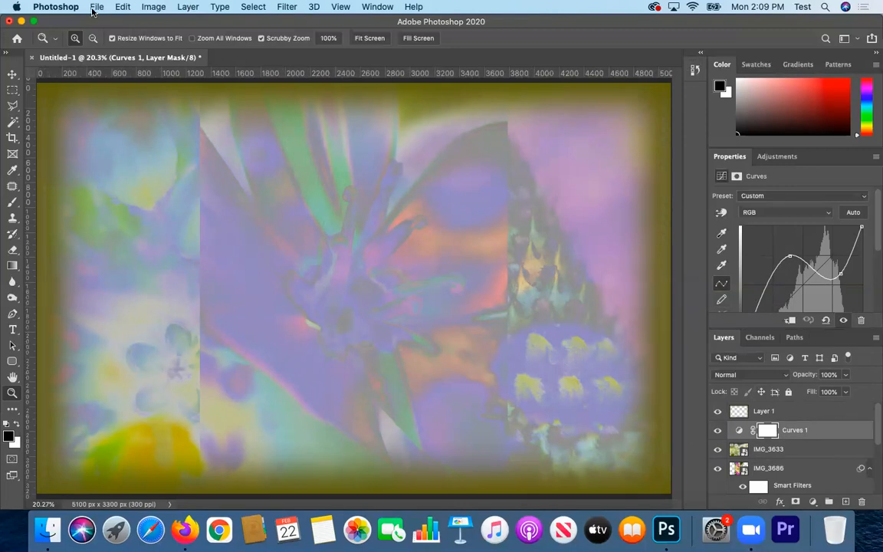
Save the document as Project2_Demo.psd in Photoshop format in the Photoshop_Tutorial folder, with layers and Maximize Compatibility kept on
click(95, 7)
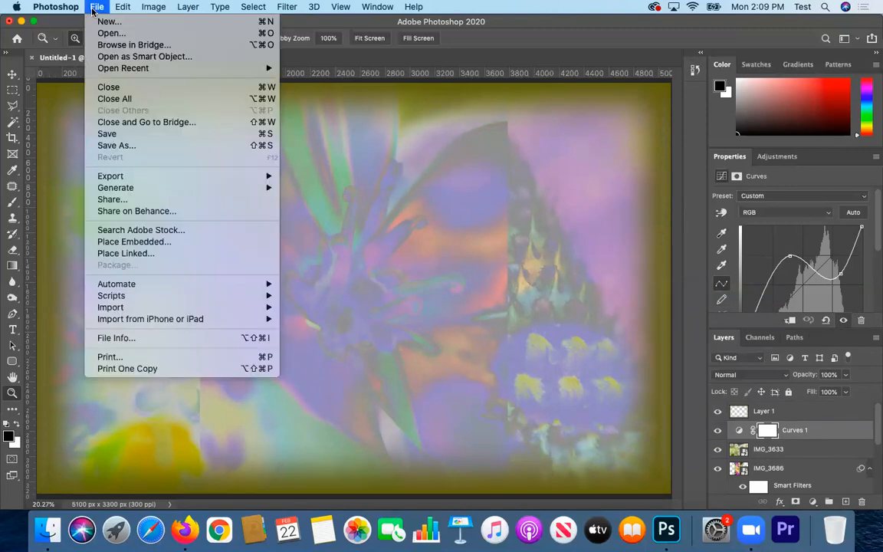
click(117, 146)
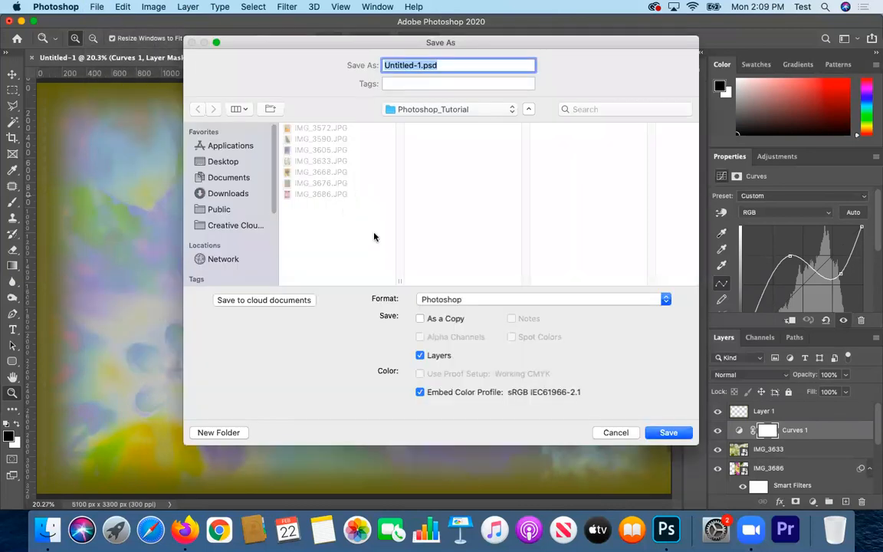
drag(586, 57, 582, 111)
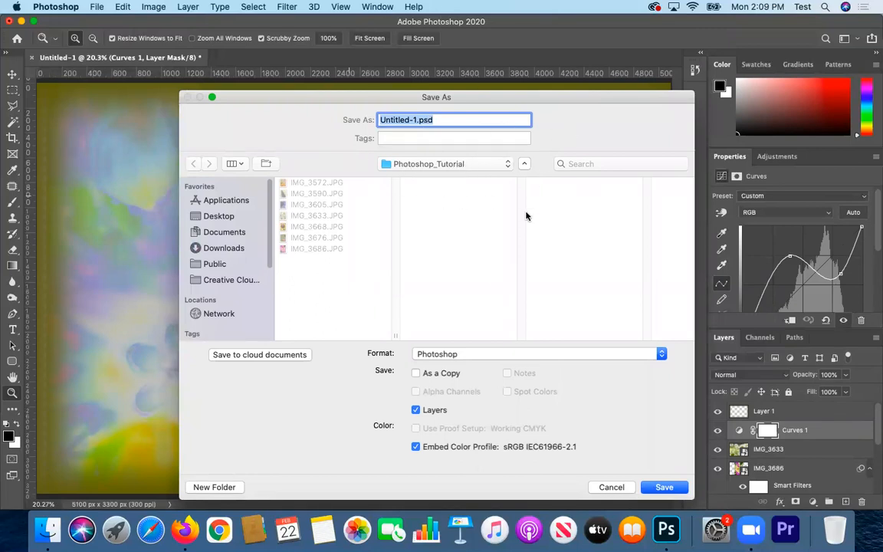
click(462, 355)
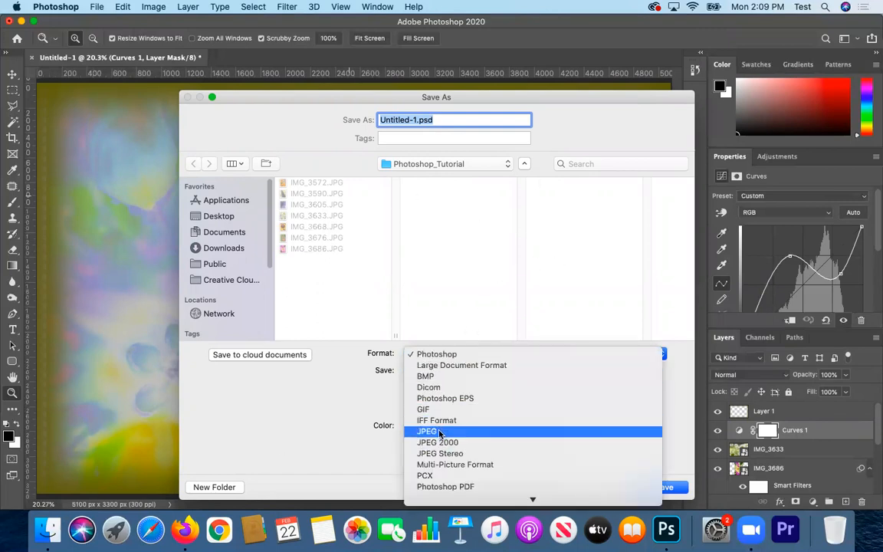
click(443, 355)
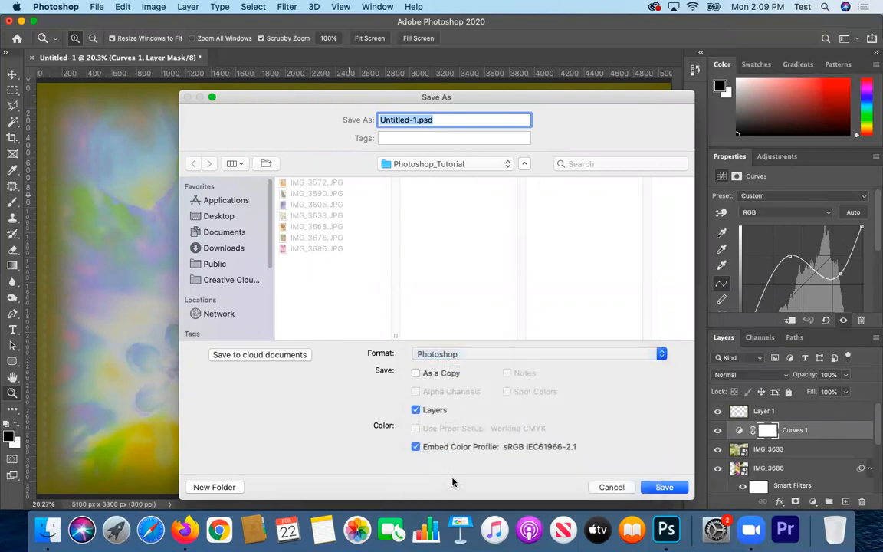
text(Proejc)
key(BackSpace)
key(BackSpace)
key(BackSpace)
text(ject2_Demo)
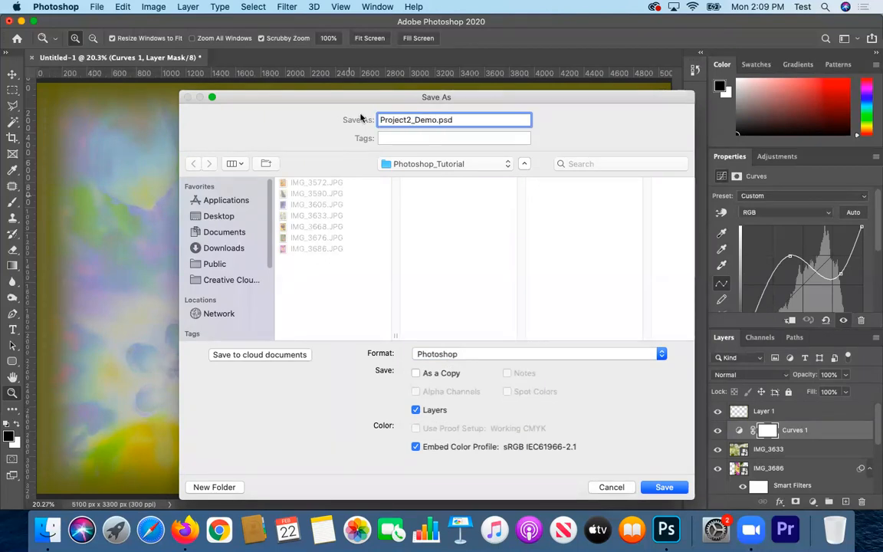
click(652, 487)
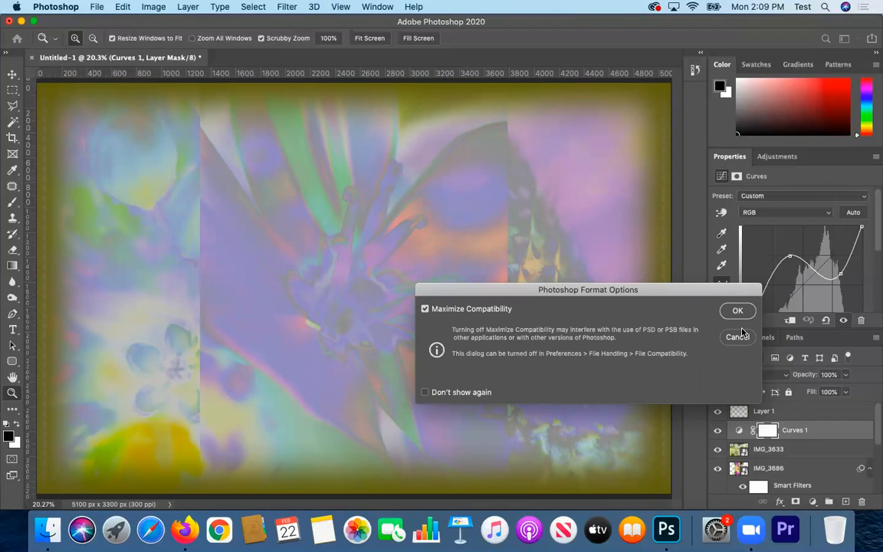
click(737, 312)
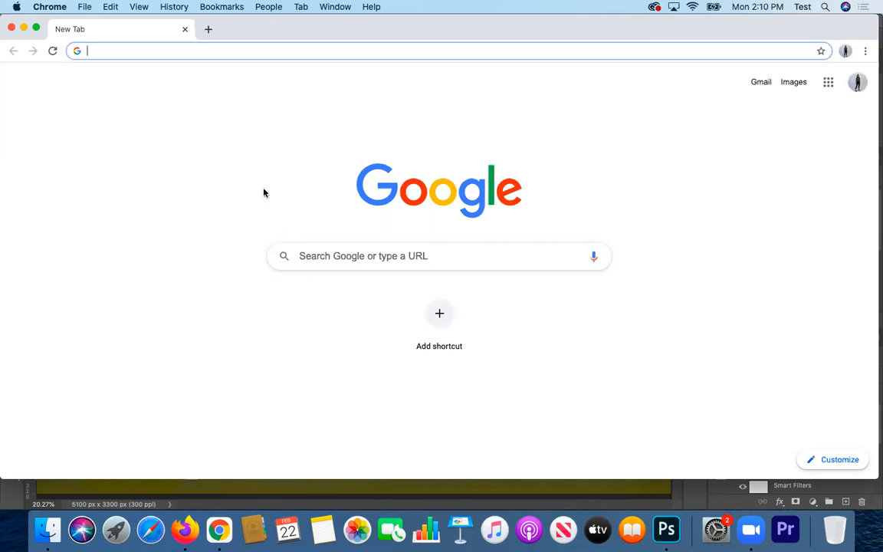
In Chrome, search Google Images for "flowers" and filter the results to large images
click(316, 261)
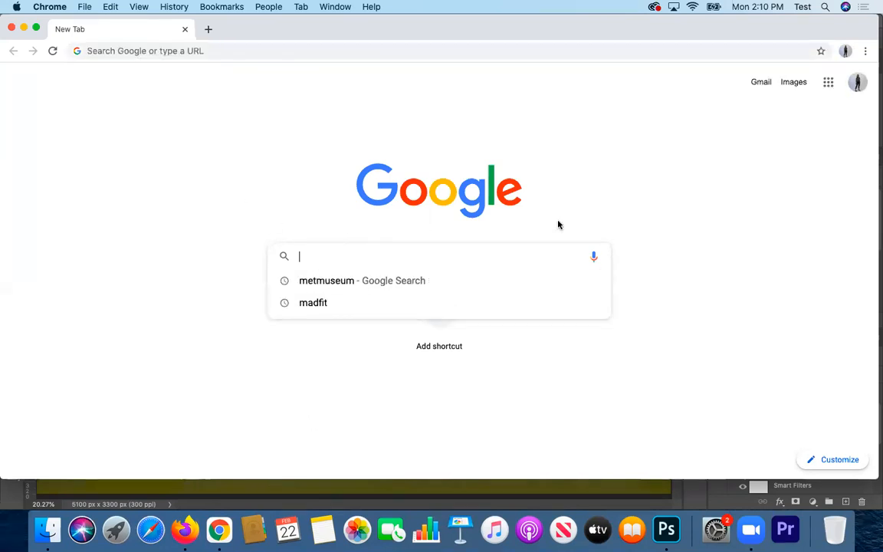
text(flowers)
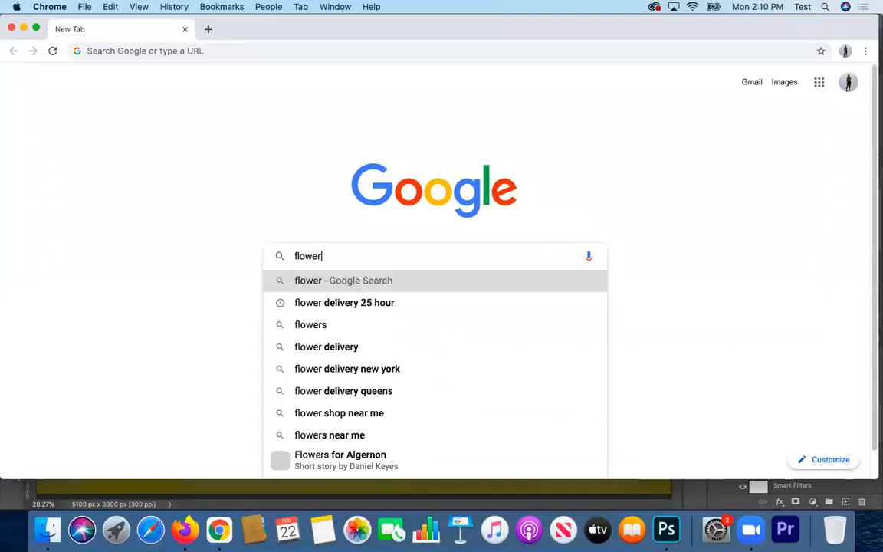
key(Return)
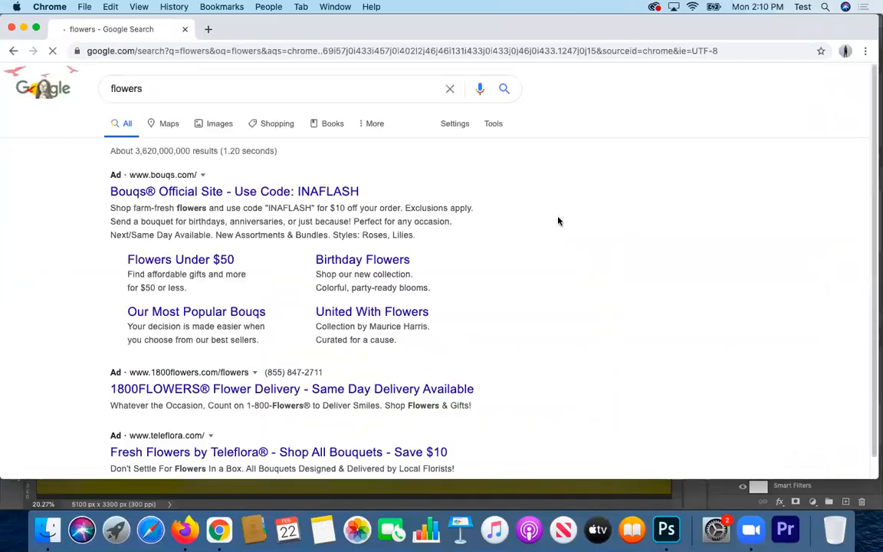
click(219, 125)
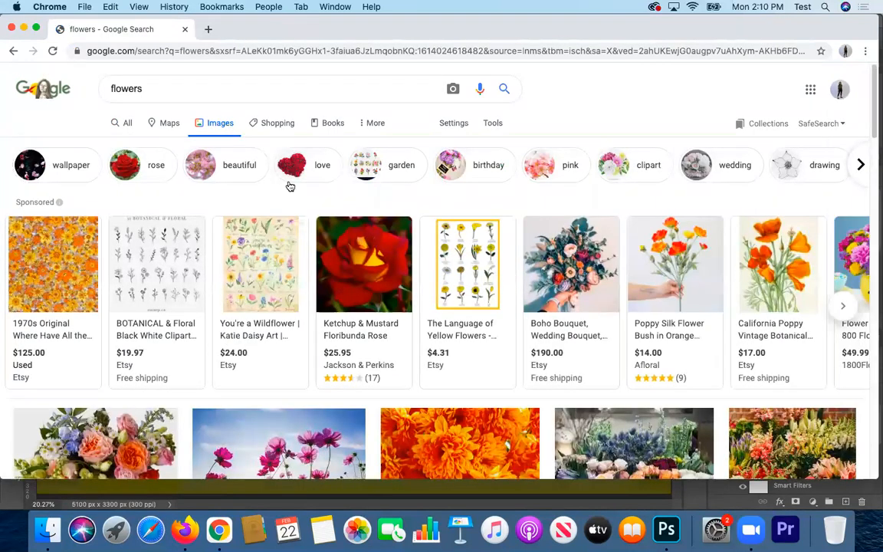
click(454, 123)
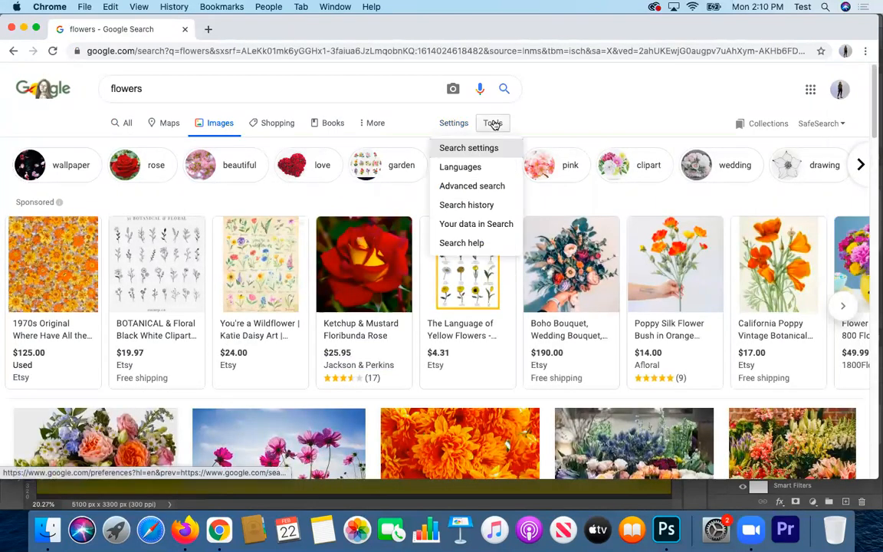
click(492, 123)
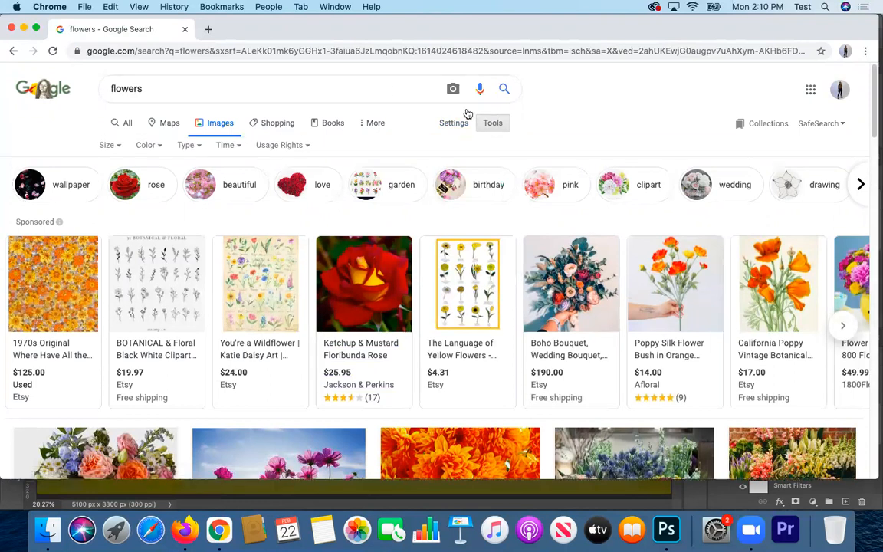
click(106, 142)
click(112, 186)
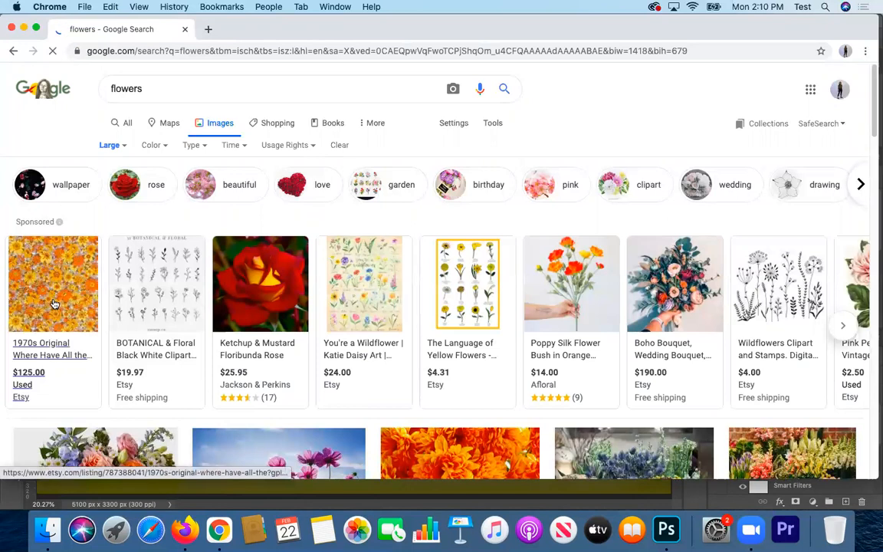
Browse the large flower images and open the preview of the red dahlia from "9 Most Expensive Flowers On The Planet"
scroll(76, 291, down, 5)
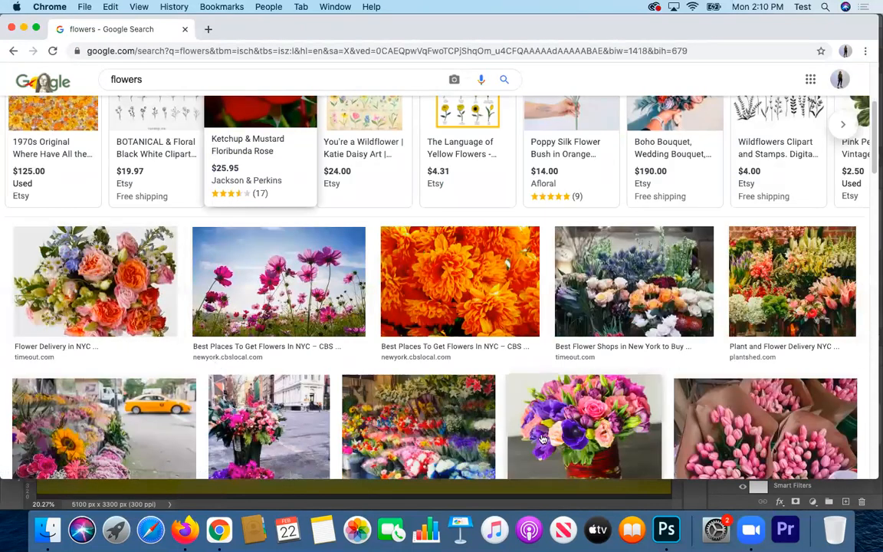
click(149, 270)
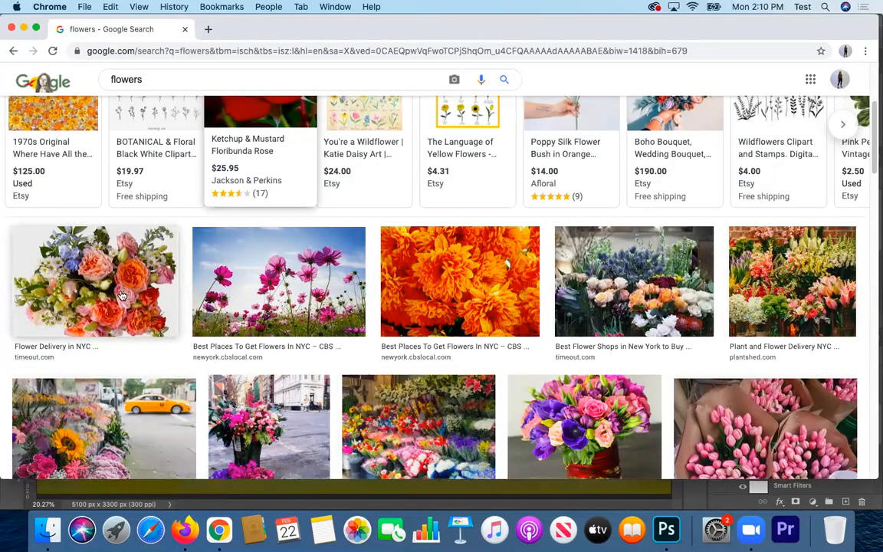
scroll(650, 355, down, 10)
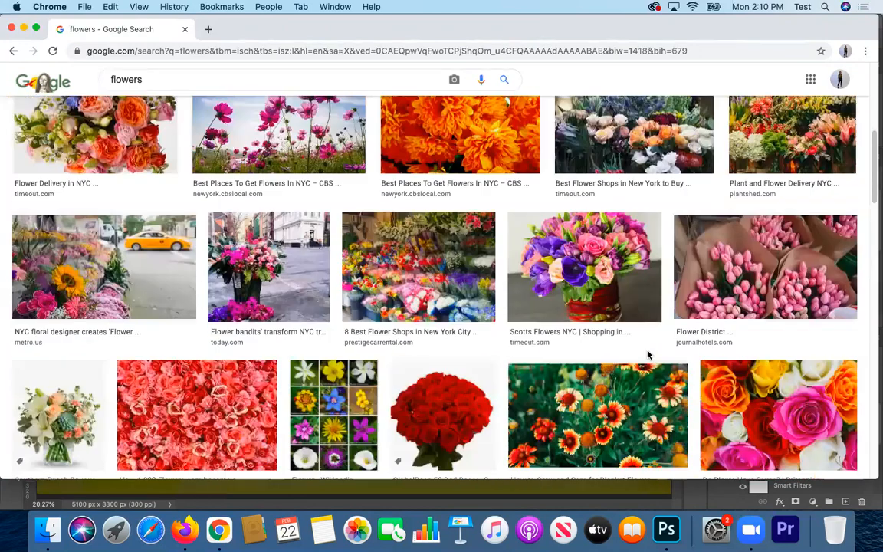
double_click(595, 29)
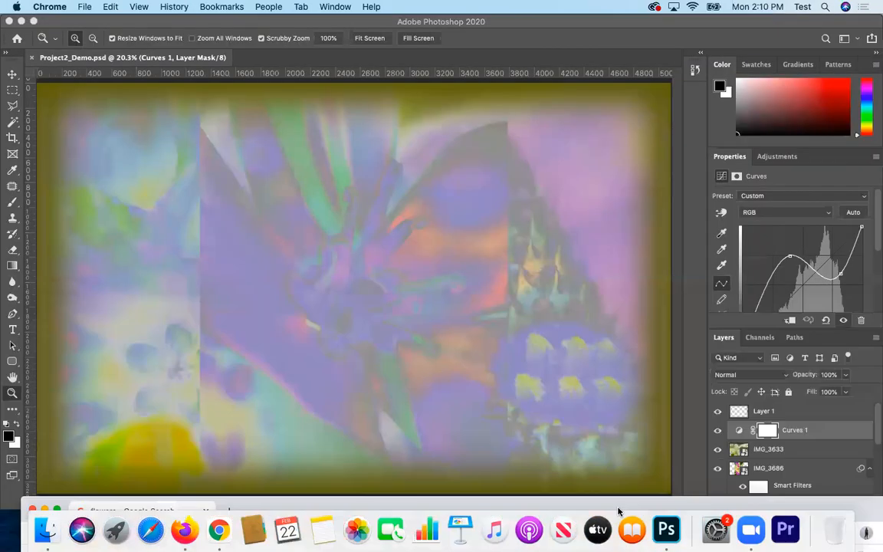
double_click(618, 511)
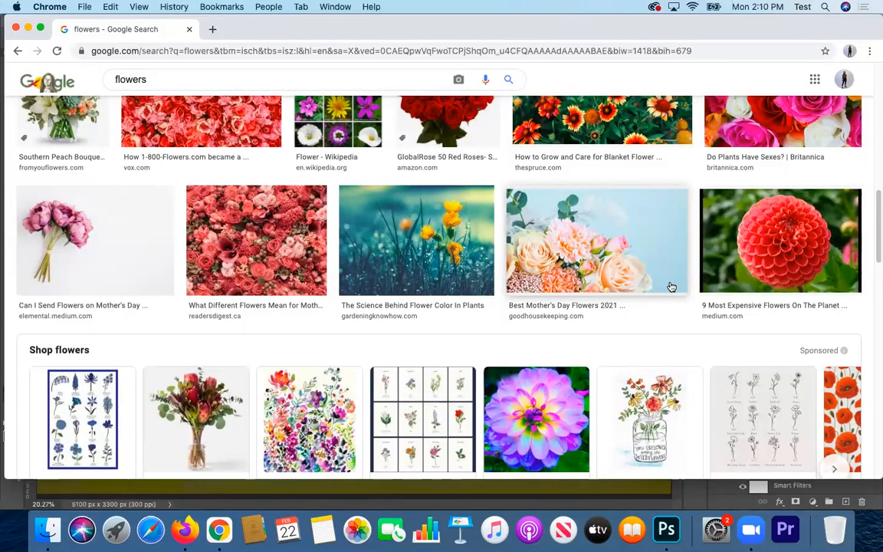
scroll(671, 287, down, 4)
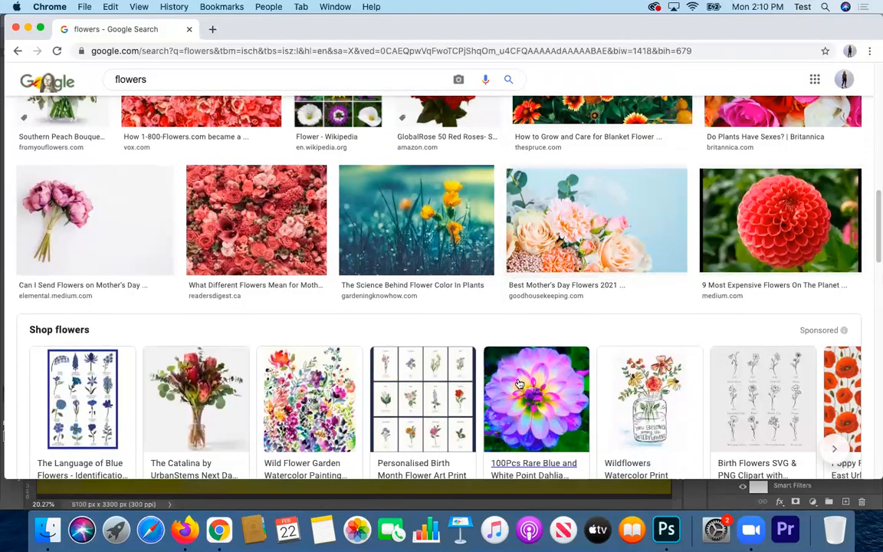
scroll(785, 407, up, 6)
scroll(784, 406, down, 2)
click(787, 420)
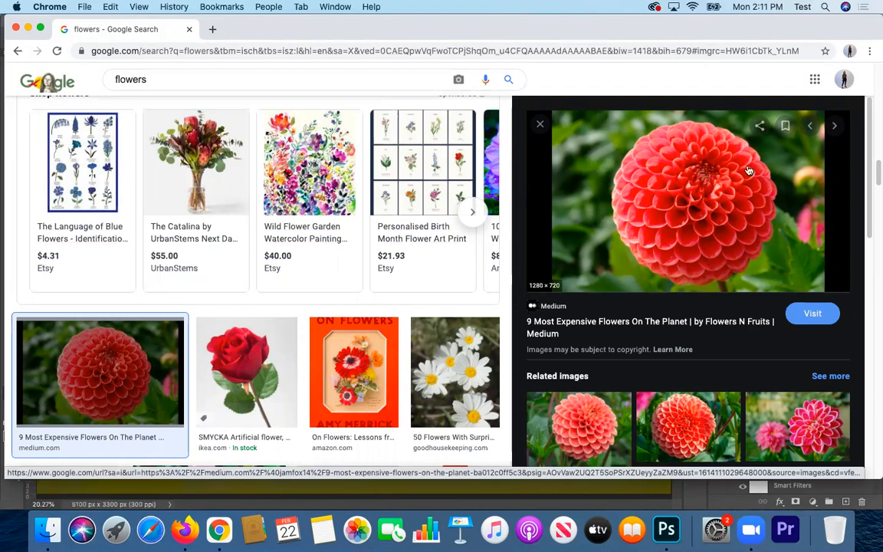
View the red dahlia's source article on Medium and return to the image search results
click(672, 209)
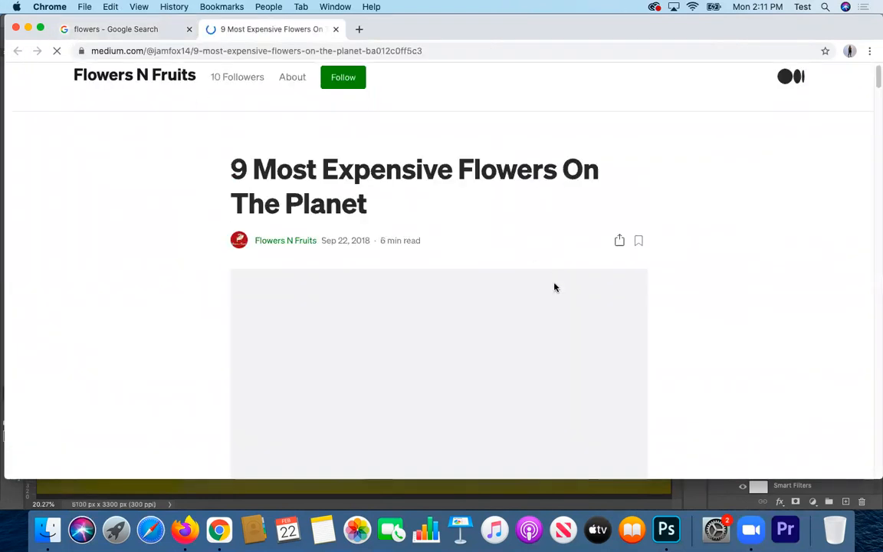
scroll(553, 288, down, 3)
click(115, 29)
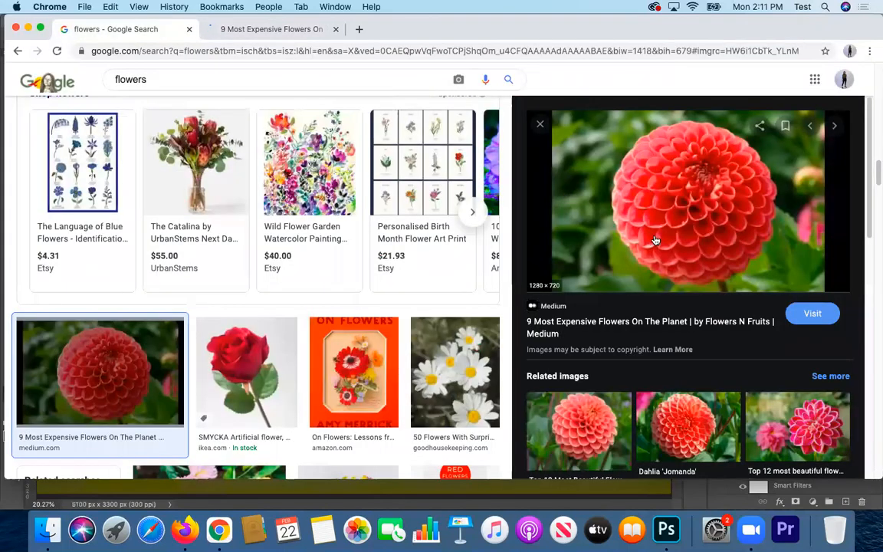
Save the red dahlia image as a PNG named flower1 in Documents/2021/Core3/Photoshop_Tutorial, and switch back to Photoshop
right_click(663, 237)
click(687, 348)
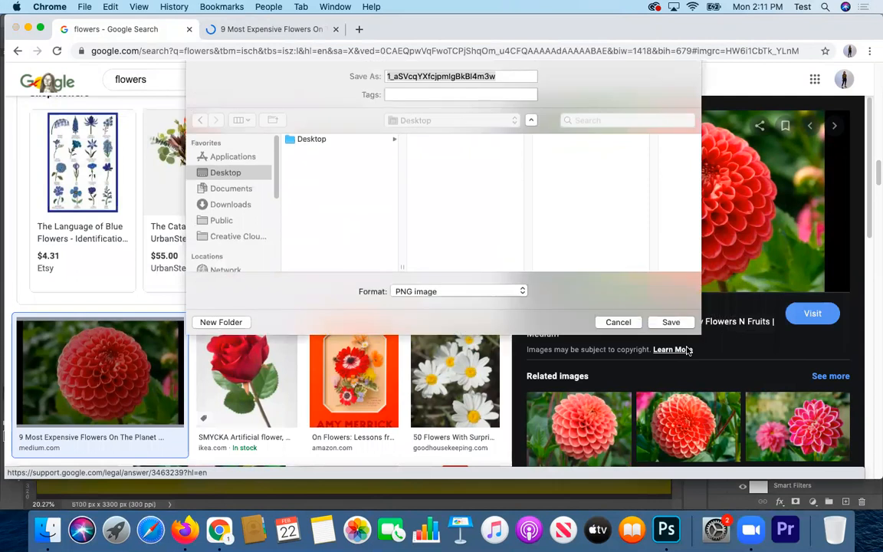
click(230, 187)
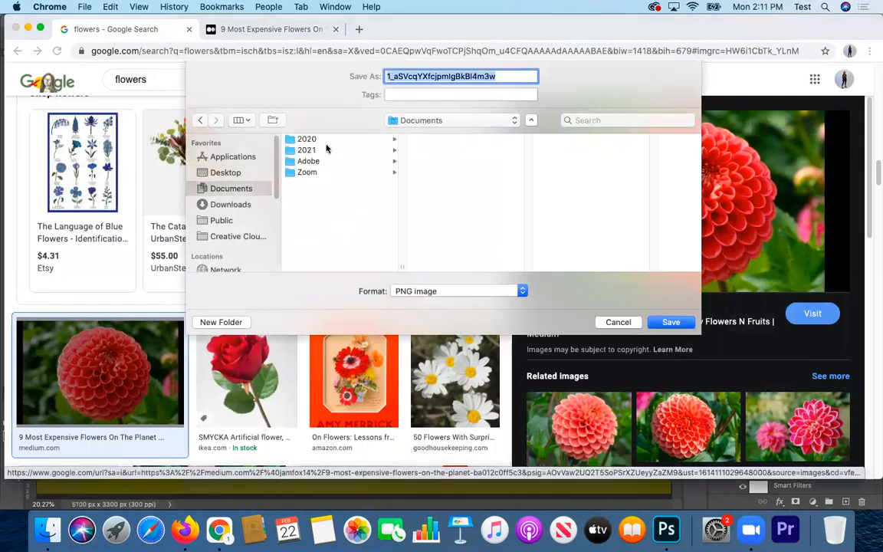
click(327, 149)
click(433, 149)
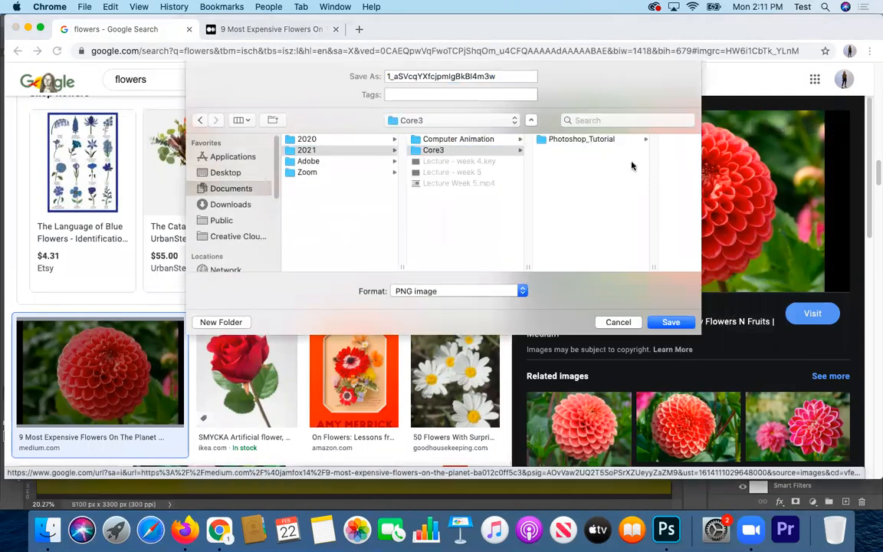
click(581, 139)
drag(518, 75, 344, 55)
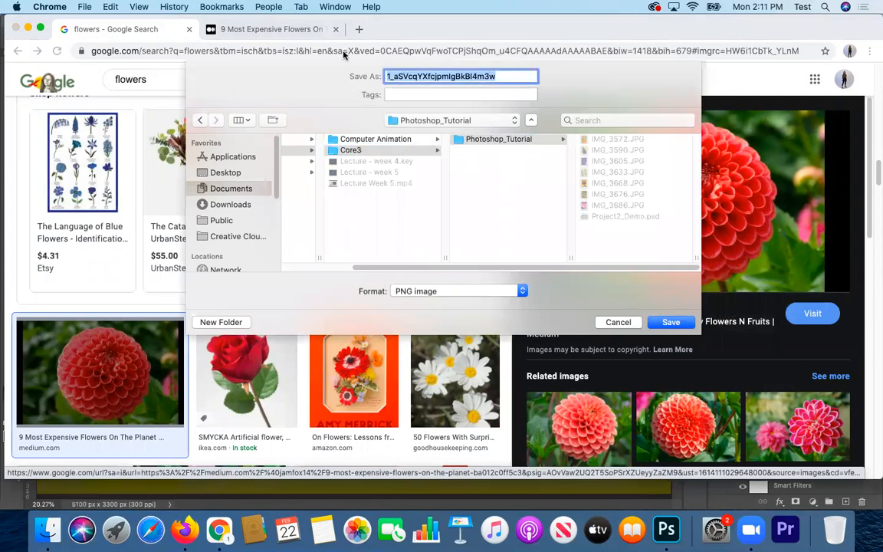
text(flower1)
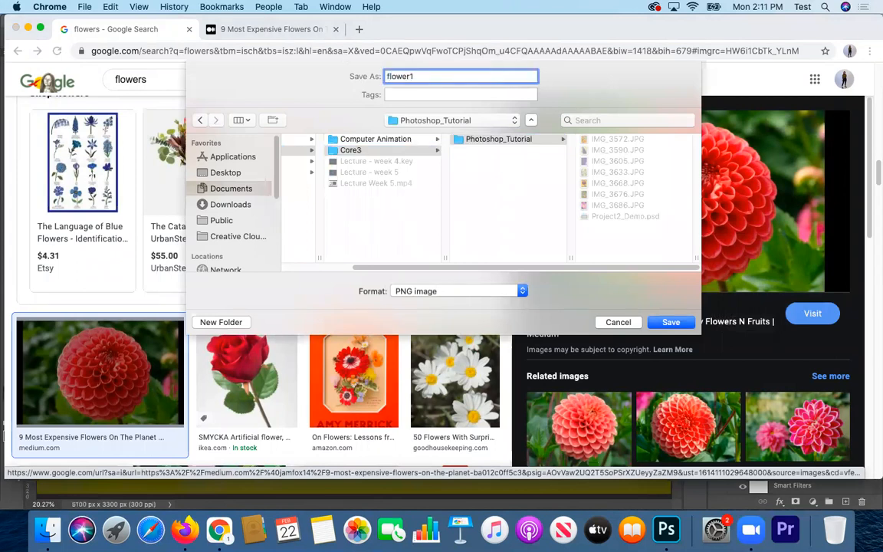
key(Return)
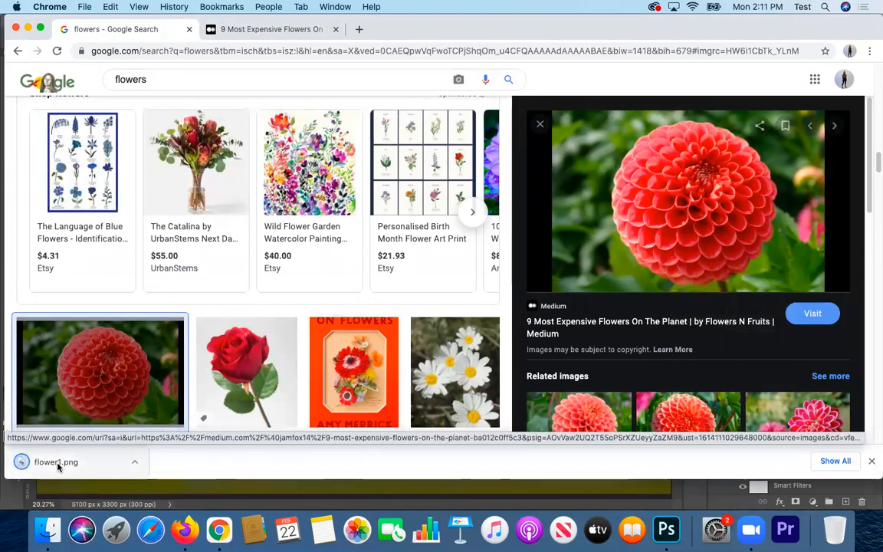
click(297, 506)
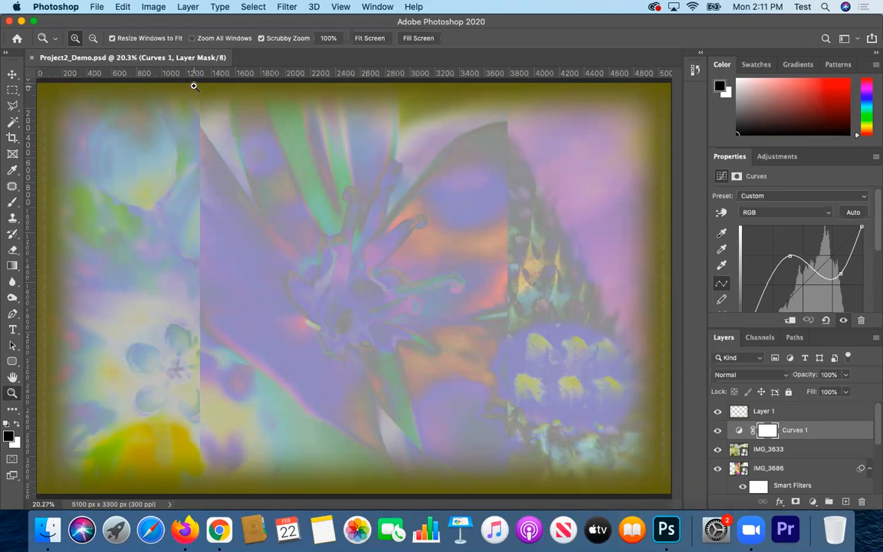
Add a new layer above Layer 1 and place flower1.png from the Photoshop_Tutorial folder as an embedded image
click(789, 412)
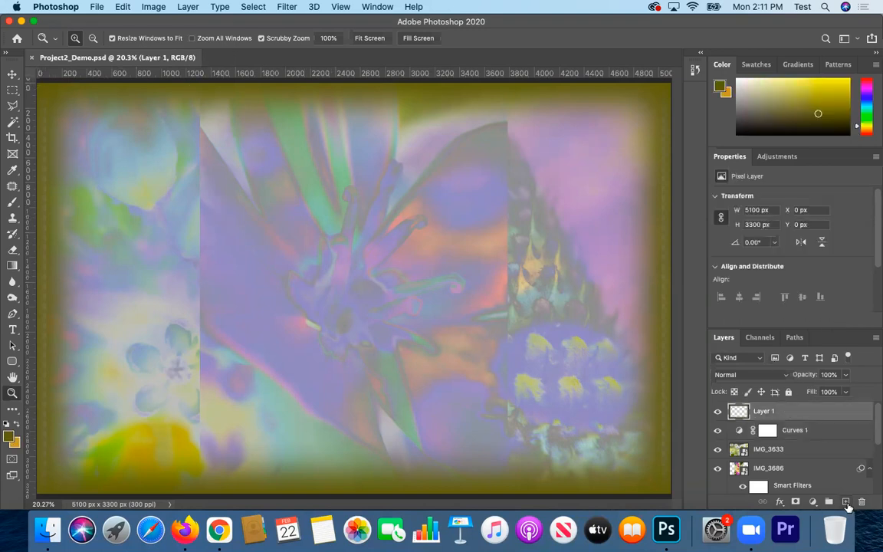
click(847, 503)
click(92, 7)
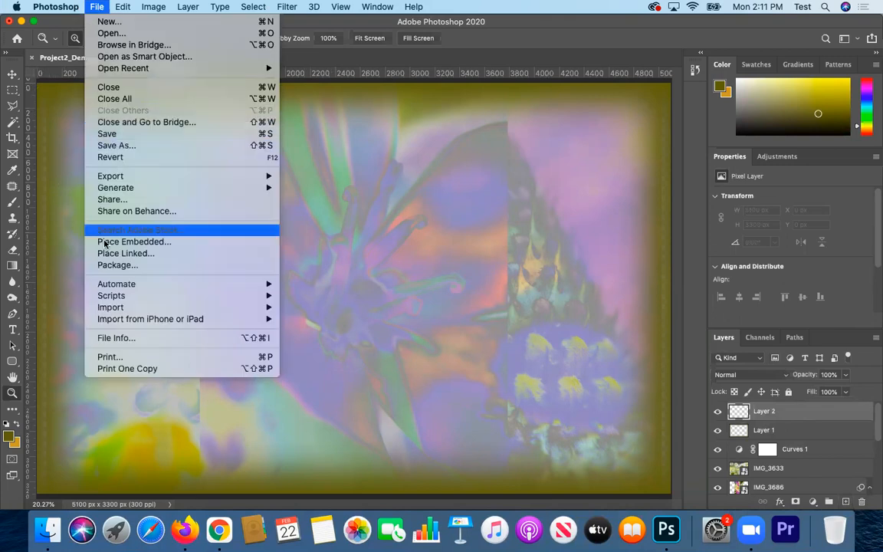
click(107, 241)
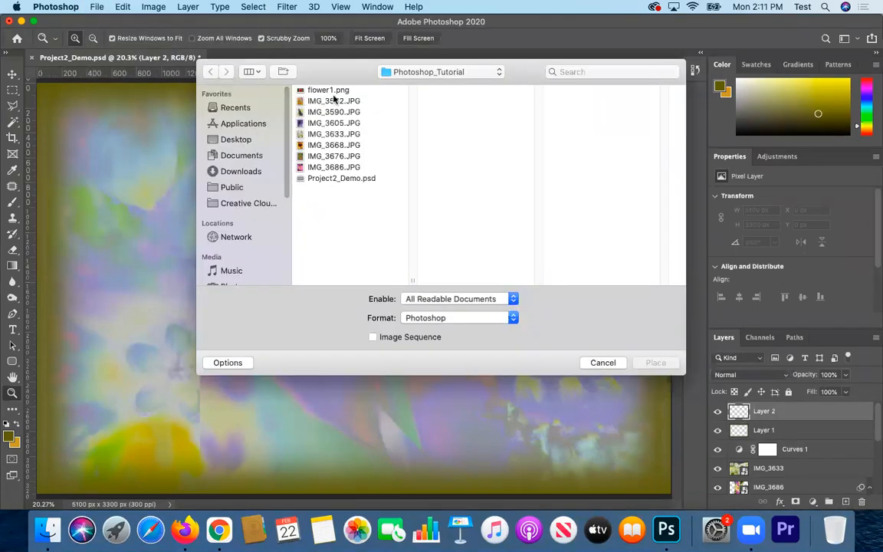
click(307, 90)
click(655, 362)
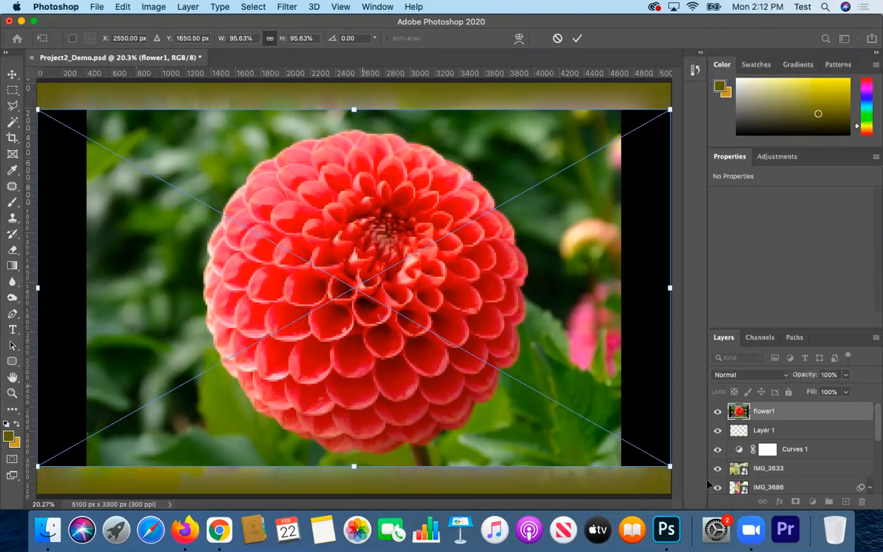
Scale the placed dahlia image down to about 28% and position it near the canvas's upper-left corner, committing the transform
drag(669, 466, 235, 199)
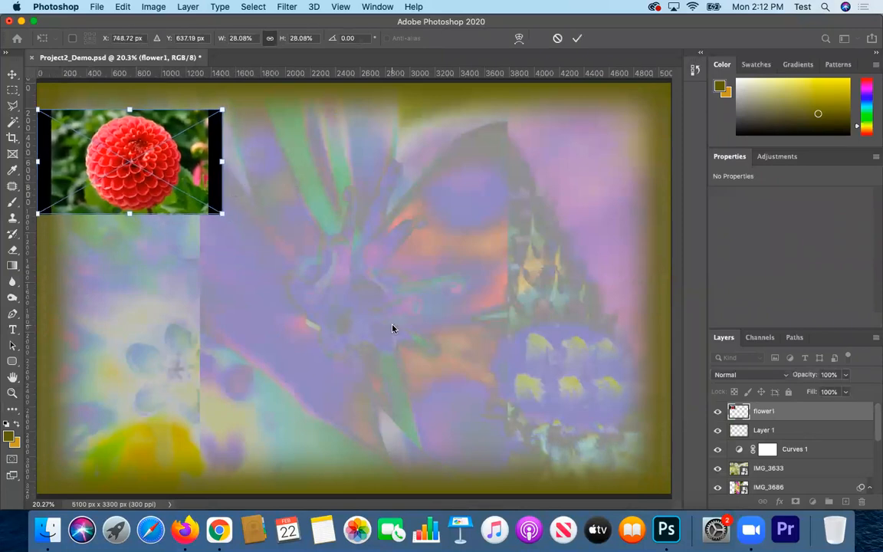
drag(197, 144, 249, 145)
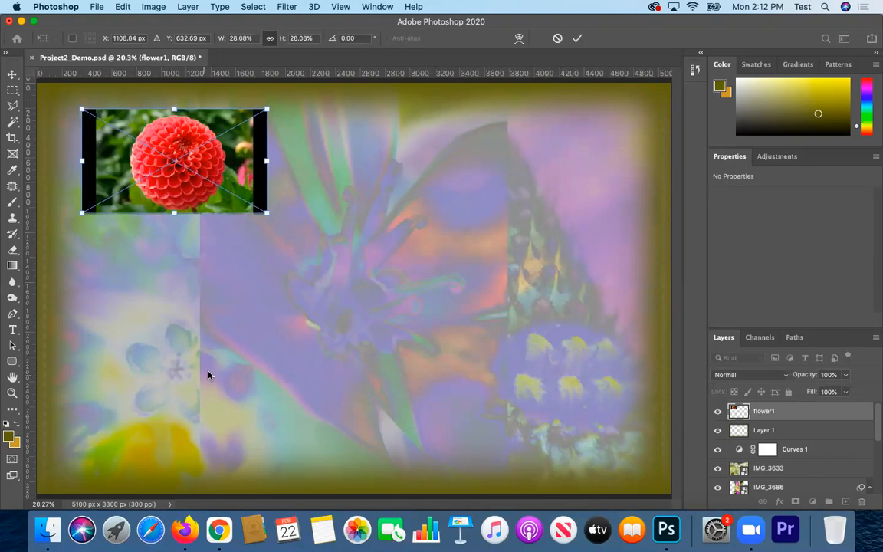
key(Return)
Move the dahlia image toward the canvas's centre, to about X 1417 px and Y 807 px
key(z)
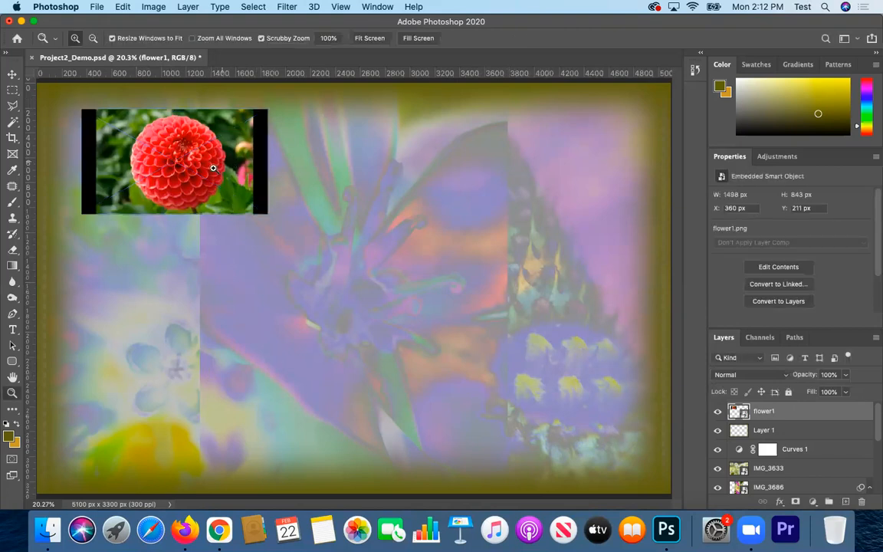
key(v)
drag(153, 152, 285, 226)
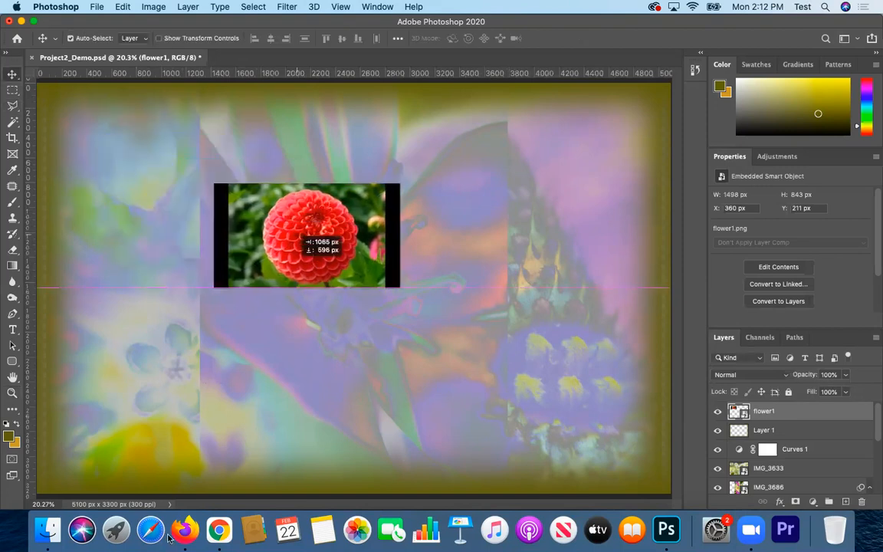
In Chrome, check the dahlia image's pixel dimensions and the size filter options for the flower search, and return to Photoshop
click(218, 529)
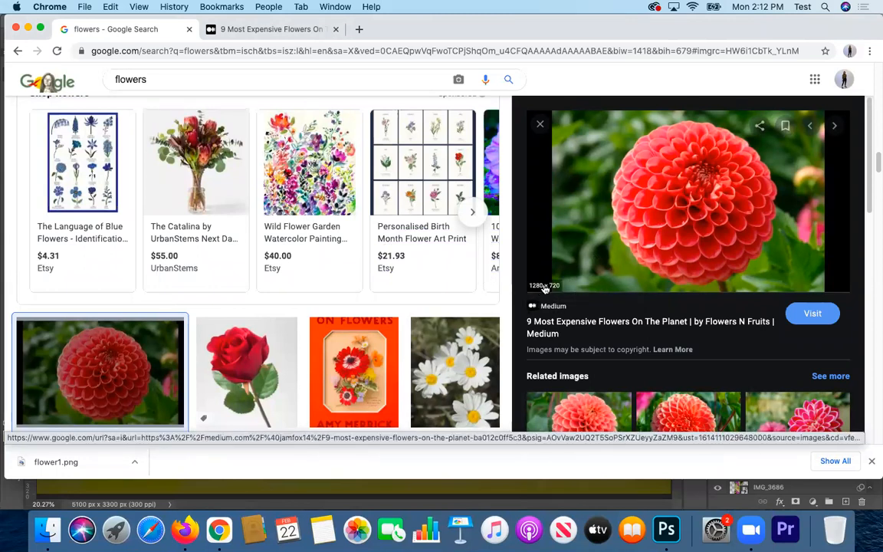
scroll(288, 205, up, 10)
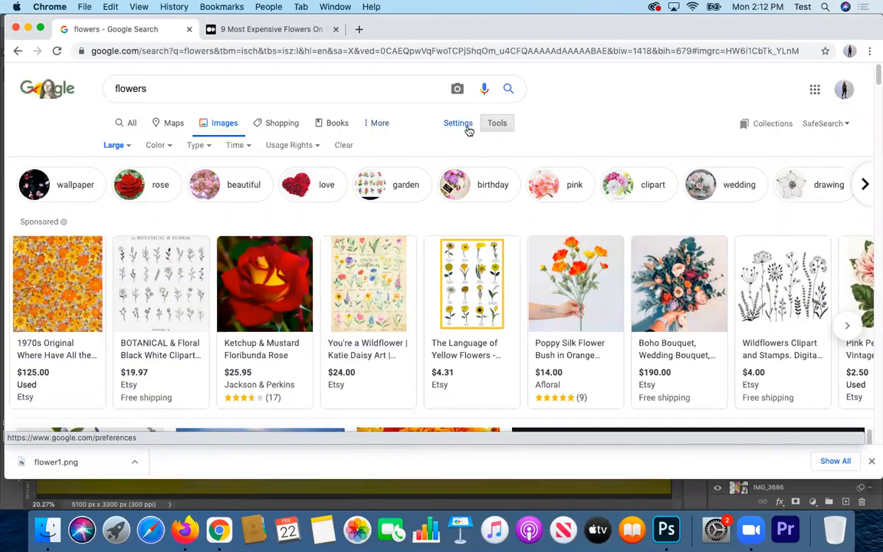
click(113, 145)
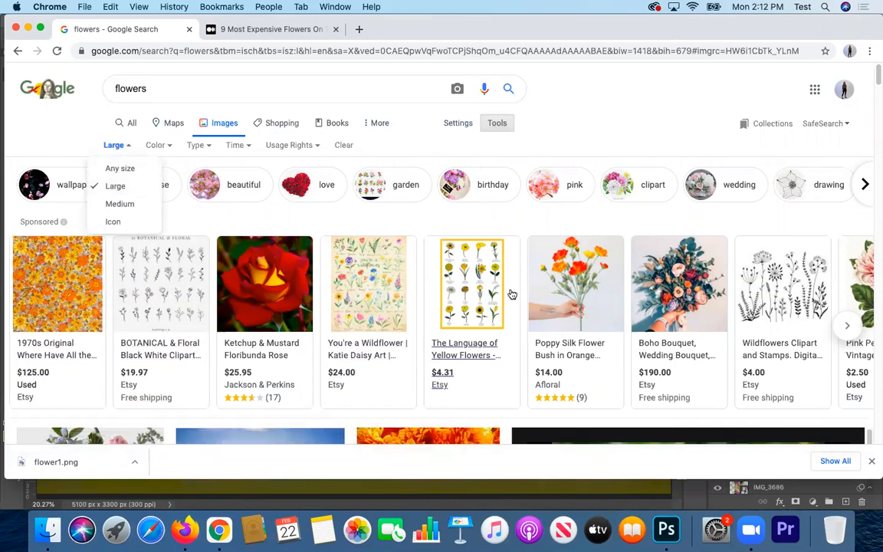
mouse_move(512, 295)
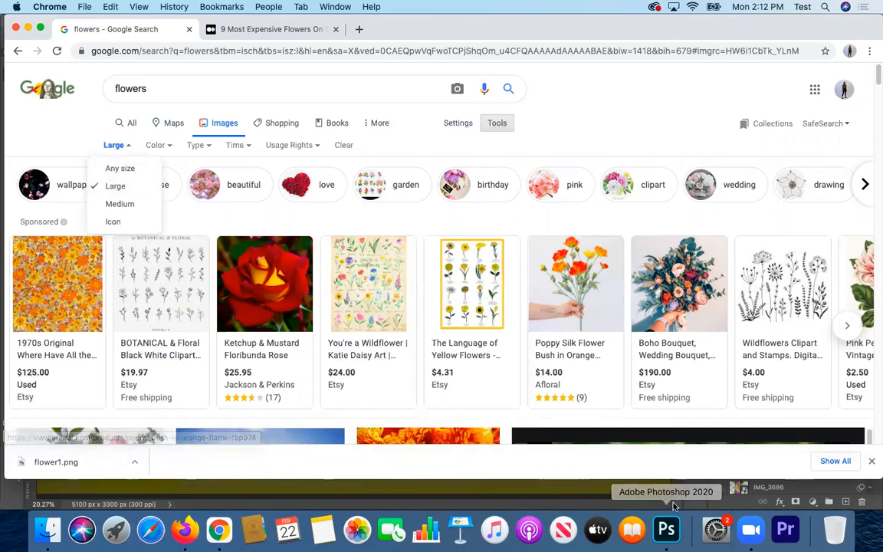
click(666, 529)
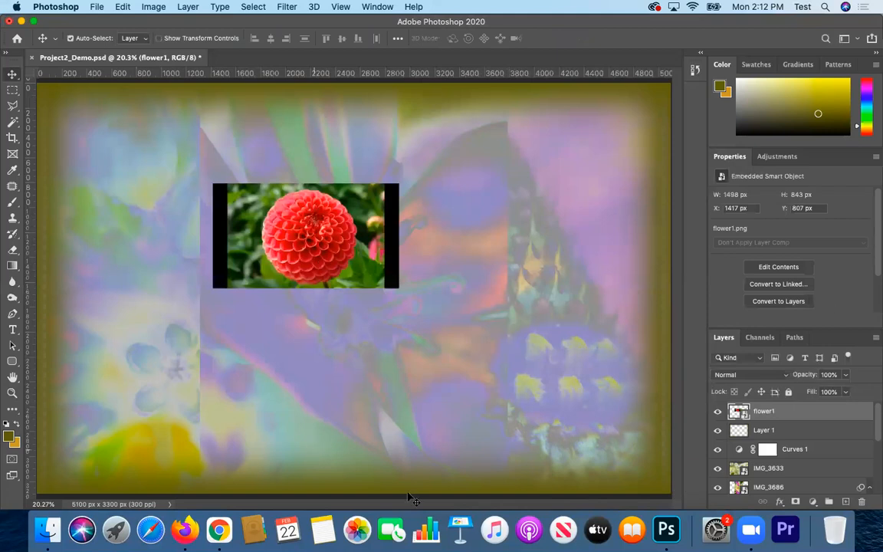